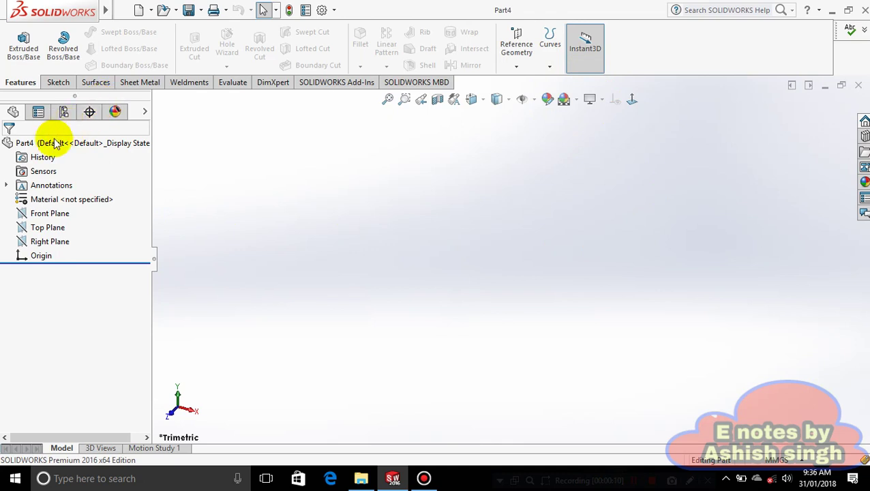
- Sketch a circle centred on the origin on the Top Plane
click(59, 229)
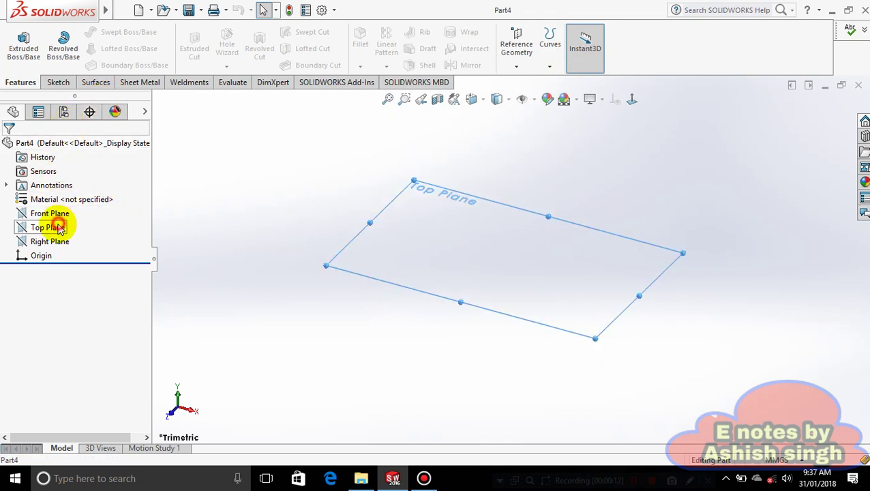
right_click(544, 266)
click(553, 248)
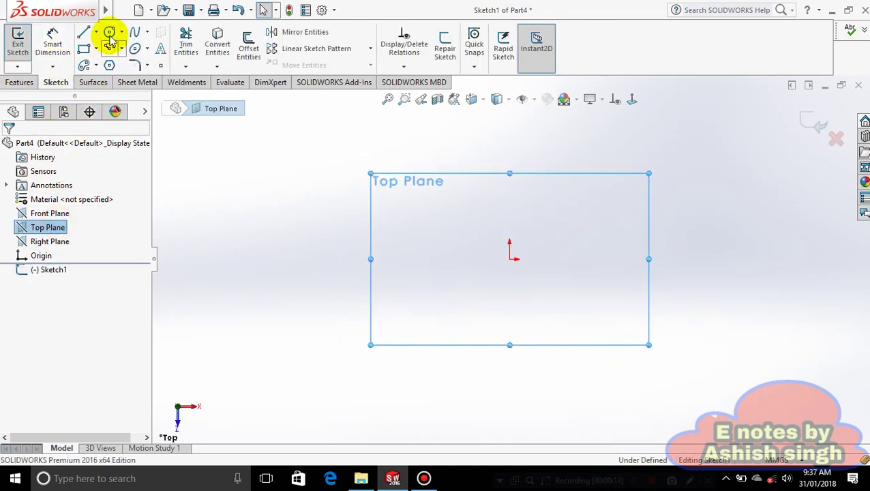
click(109, 32)
click(510, 259)
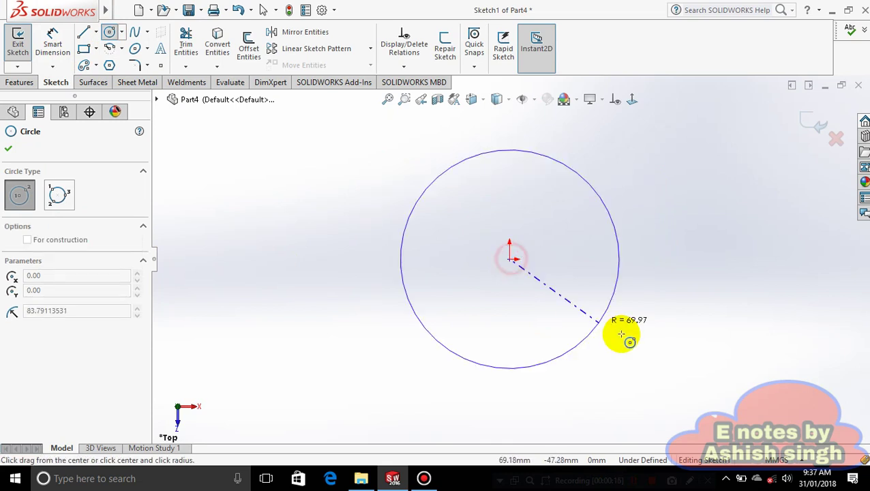
click(577, 305)
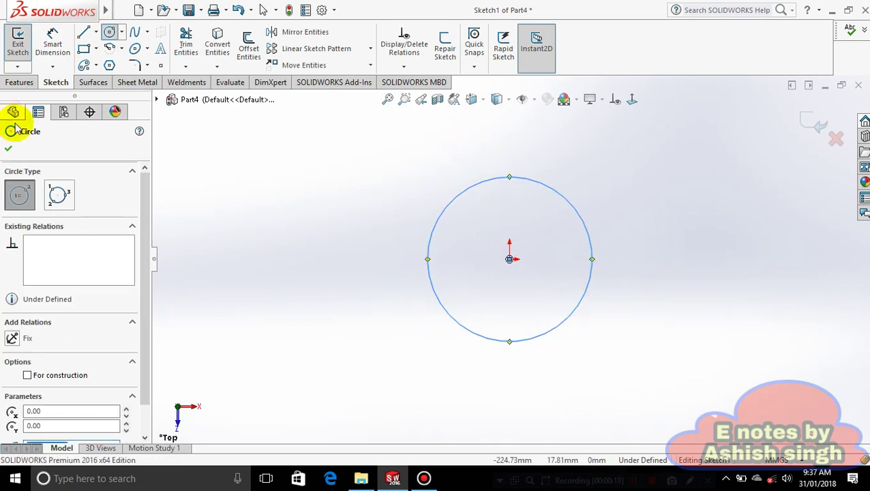
click(15, 146)
- Check the available reference geometry with the Top Plane selected, and exit the circle sketch
scroll(413, 222, up, 5)
mouse_move(413, 222)
middle_down()
mouse_move(430, 194)
mouse_move(408, 225)
middle_up()
click(61, 229)
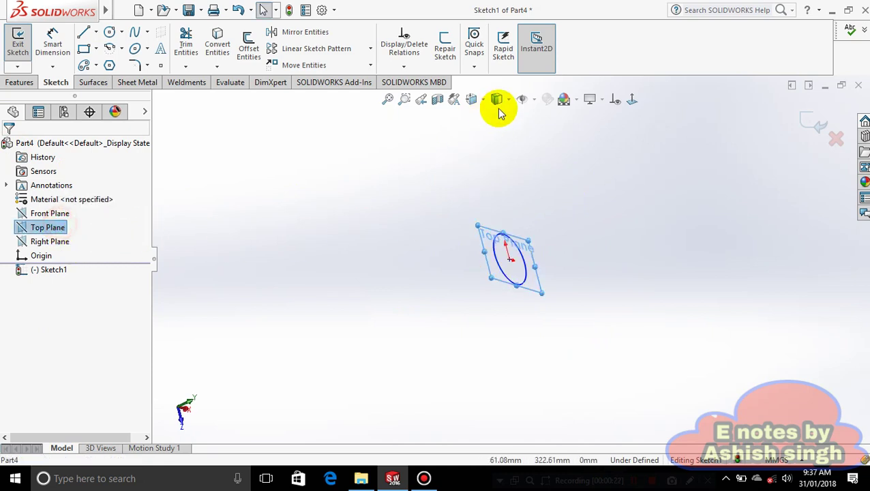
click(12, 82)
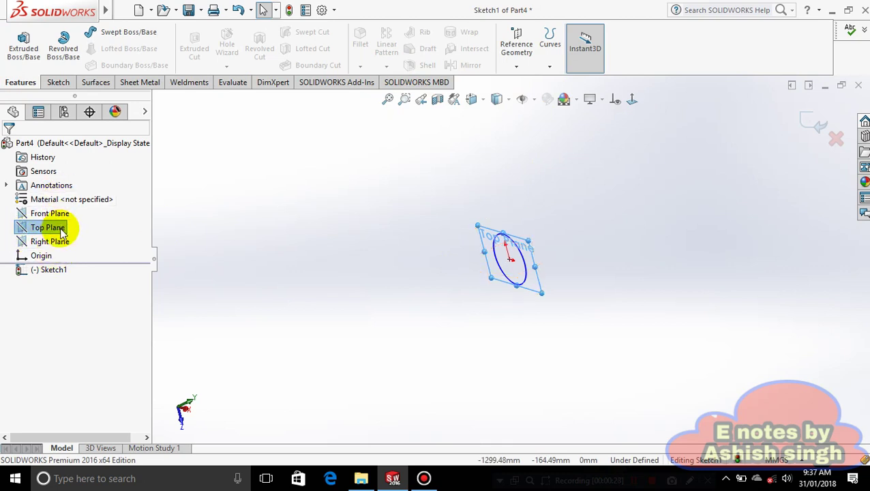
click(517, 67)
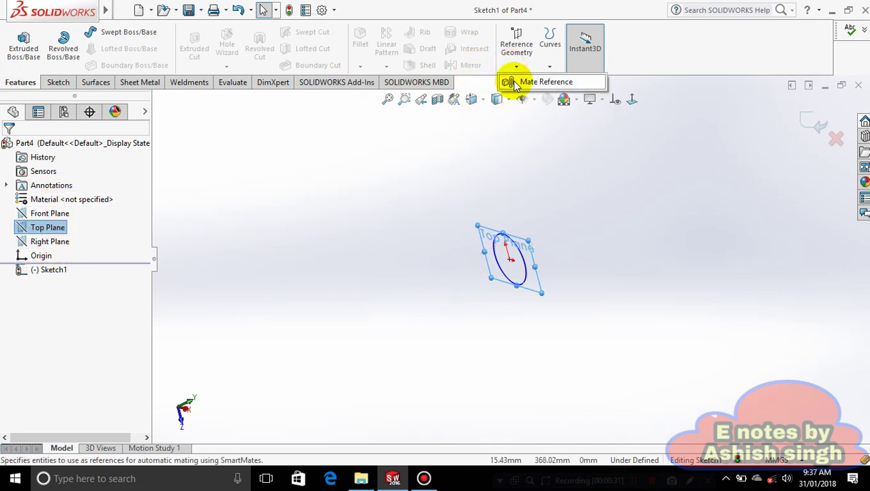
click(811, 124)
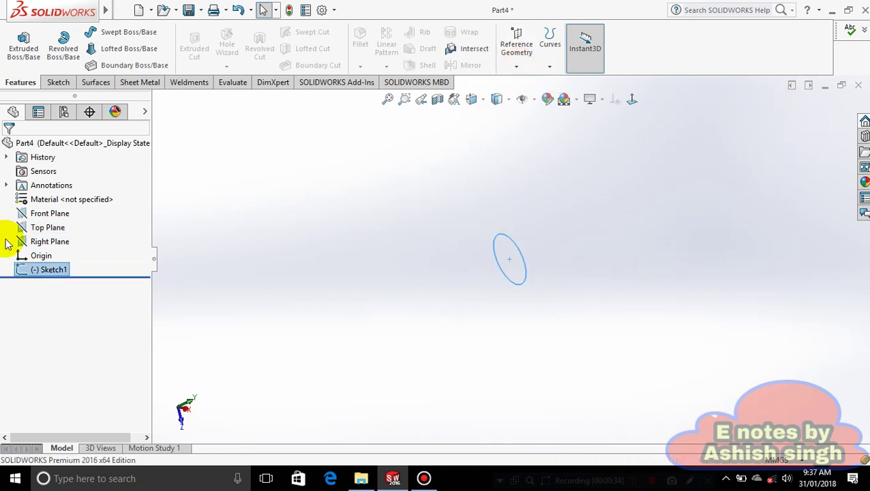
- Create three parallel reference planes above the Top Plane, spaced 50 mm apart
click(38, 227)
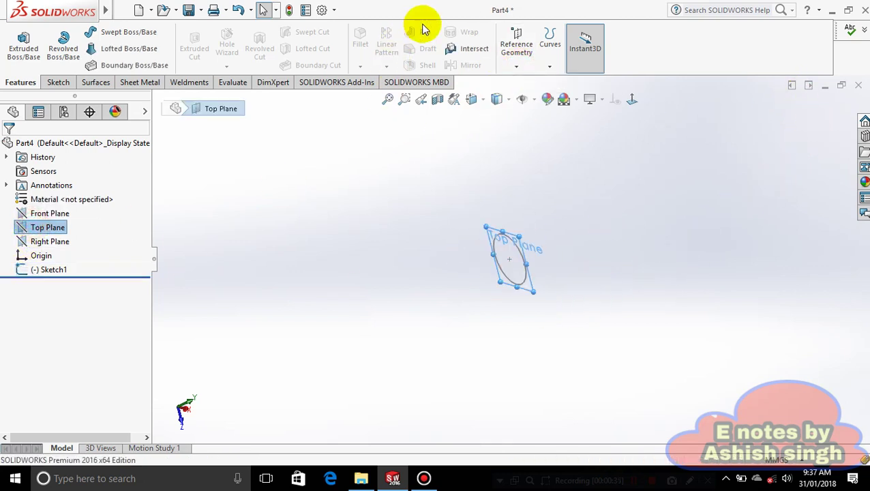
click(517, 67)
click(526, 80)
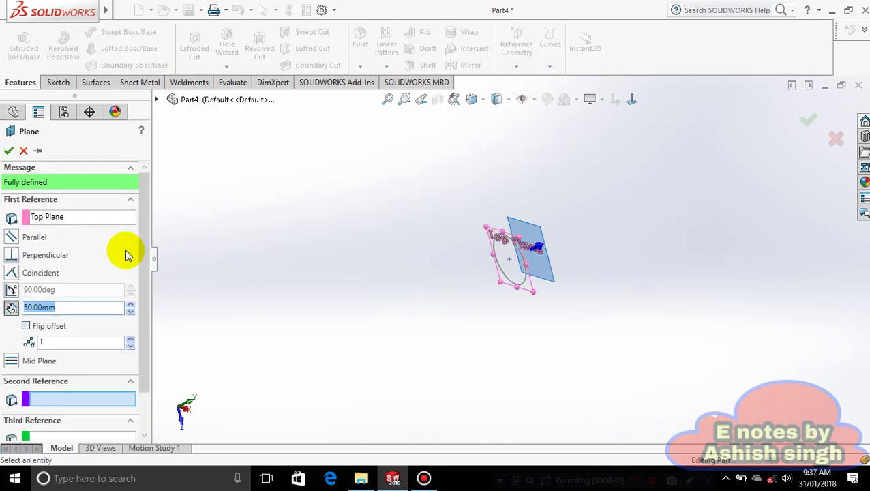
middle_drag(418, 291, 464, 379)
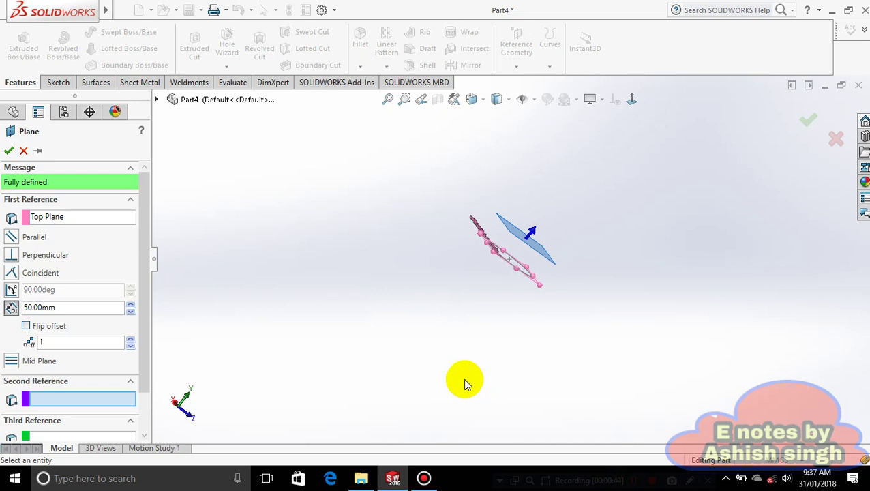
mouse_move(540, 240)
middle_down()
mouse_move(549, 240)
mouse_move(530, 250)
mouse_move(507, 219)
middle_up()
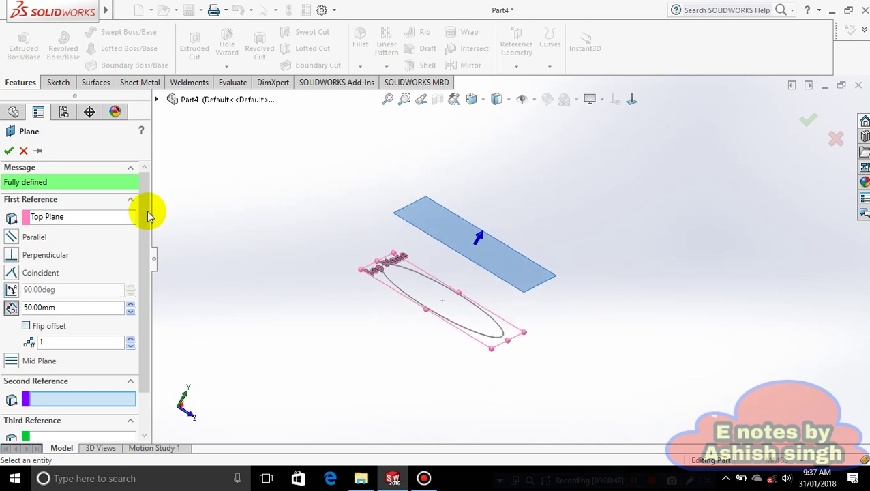
click(130, 339)
middle_drag(286, 346, 320, 300)
click(8, 152)
- Sketch a circle of about 65 mm radius centred on the origin on Plane1, the lowest offset plane
click(443, 262)
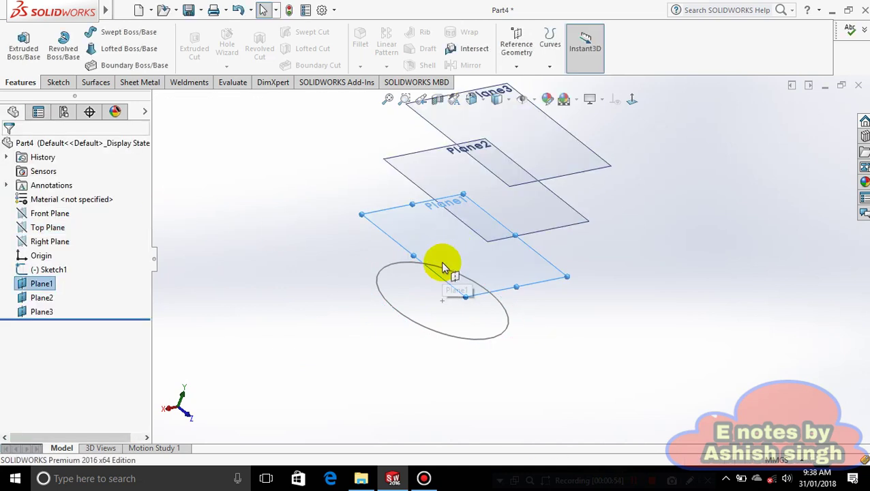
right_click(440, 240)
middle_drag(591, 274, 552, 314)
right_click(526, 280)
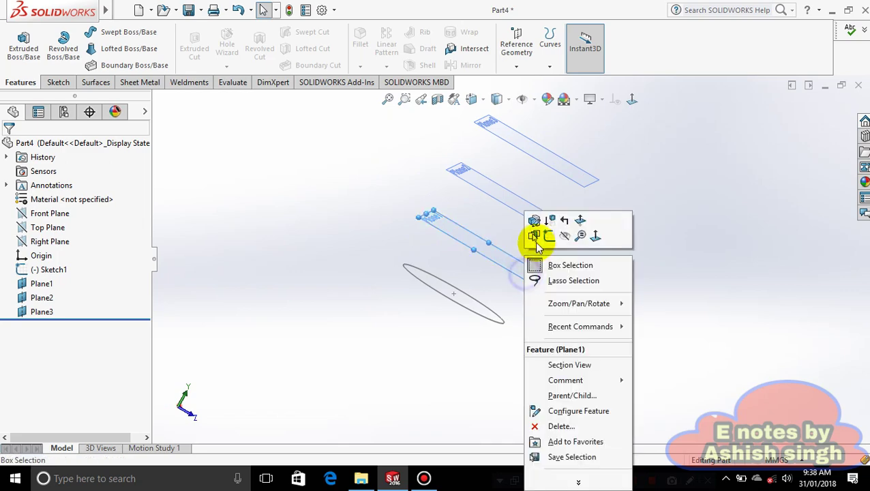
click(548, 238)
click(632, 100)
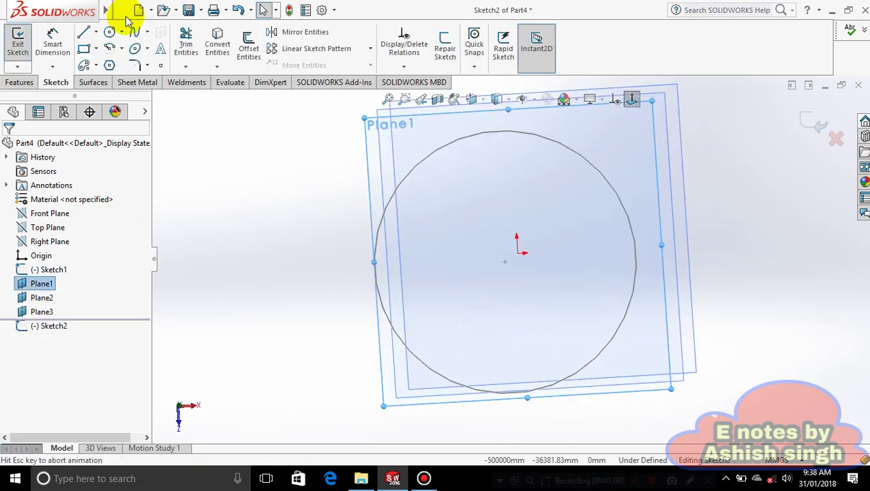
click(110, 32)
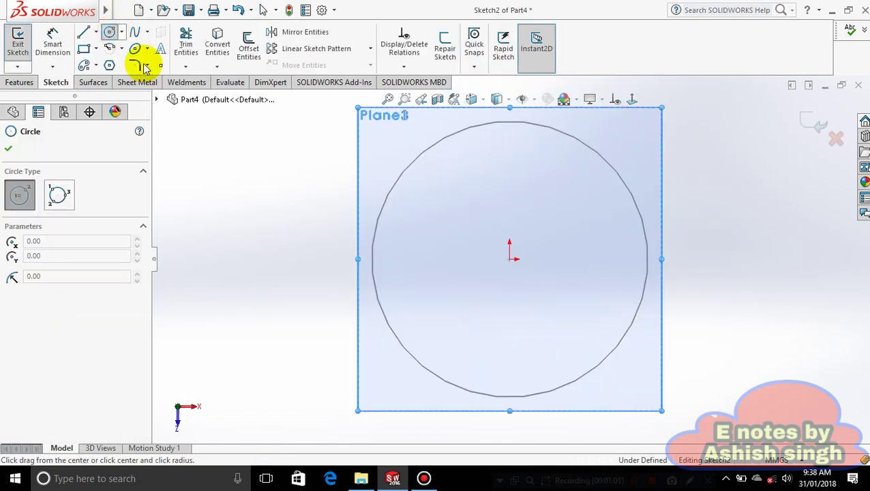
click(510, 258)
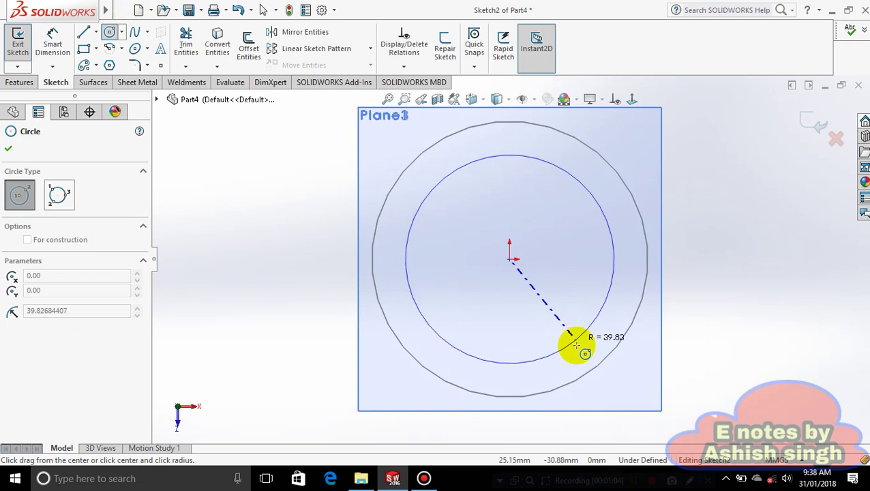
click(617, 387)
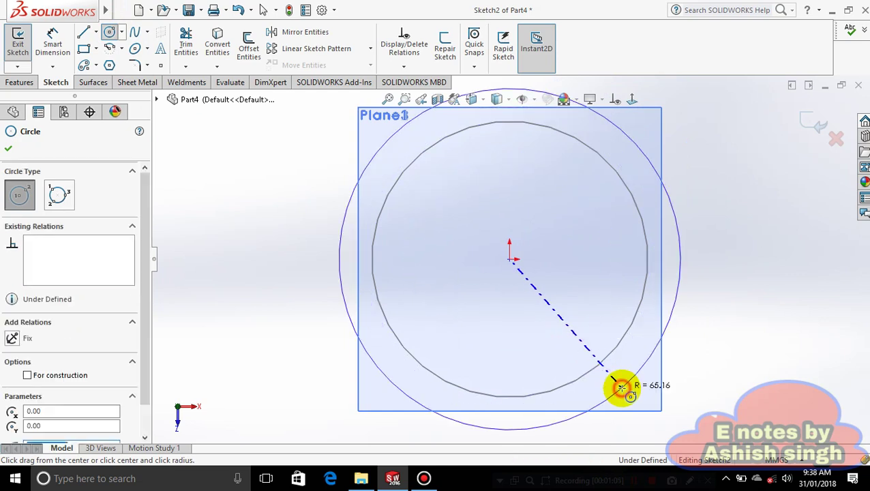
click(14, 151)
- Finish the circle sketch on Plane1 and exit it
click(728, 268)
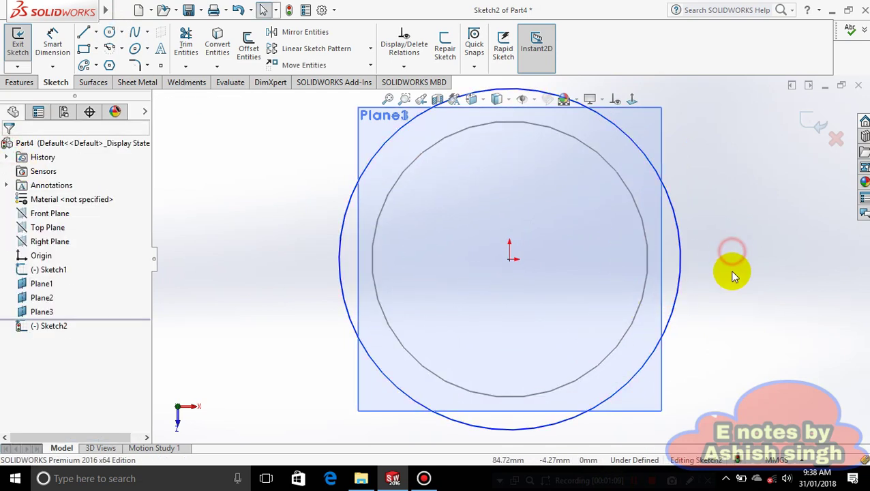
key(f)
middle_drag(728, 271, 644, 223)
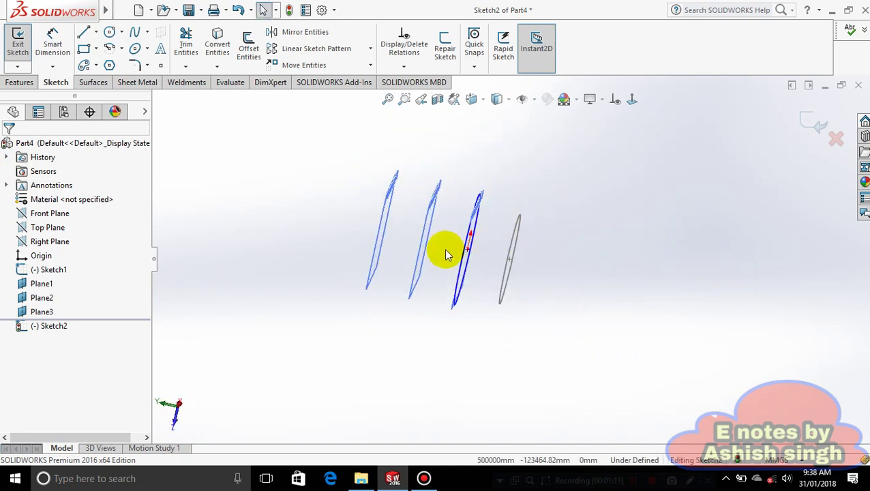
right_click(421, 254)
click(644, 219)
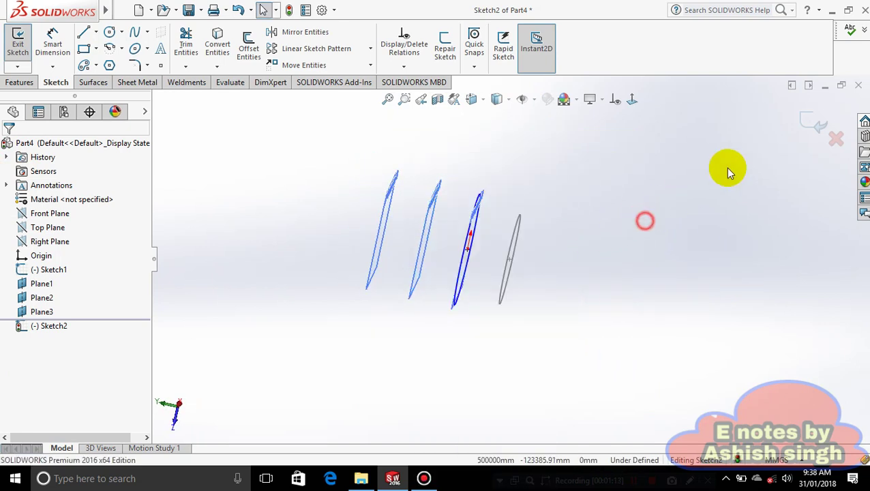
click(803, 125)
right_click(427, 225)
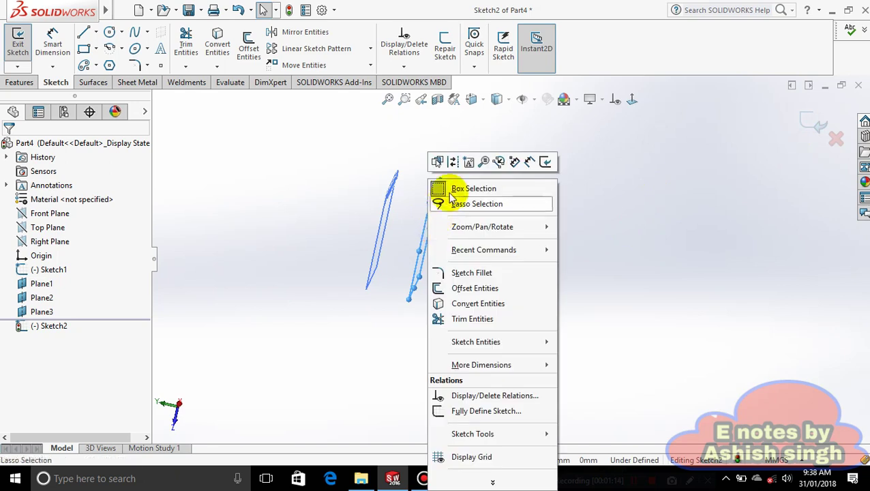
click(732, 229)
click(811, 131)
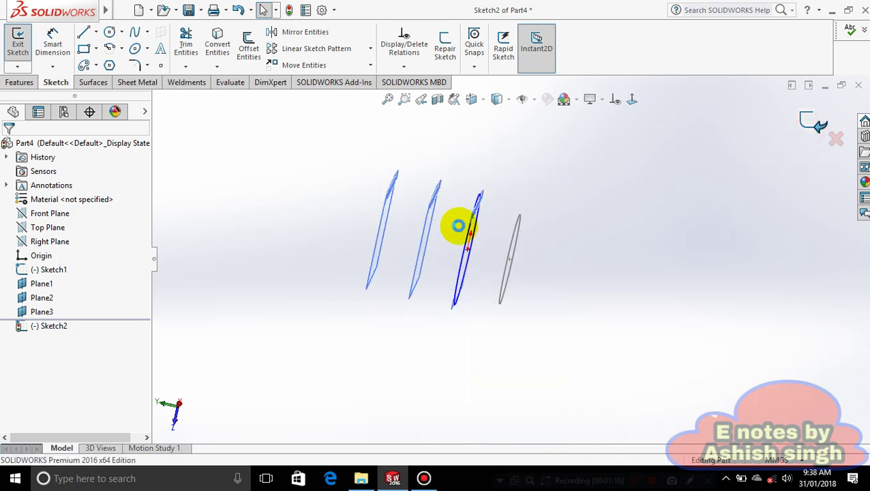
- Sketch an origin-centred circle on Plane2, sized between the two existing circles, and exit the sketch
right_click(431, 233)
click(450, 217)
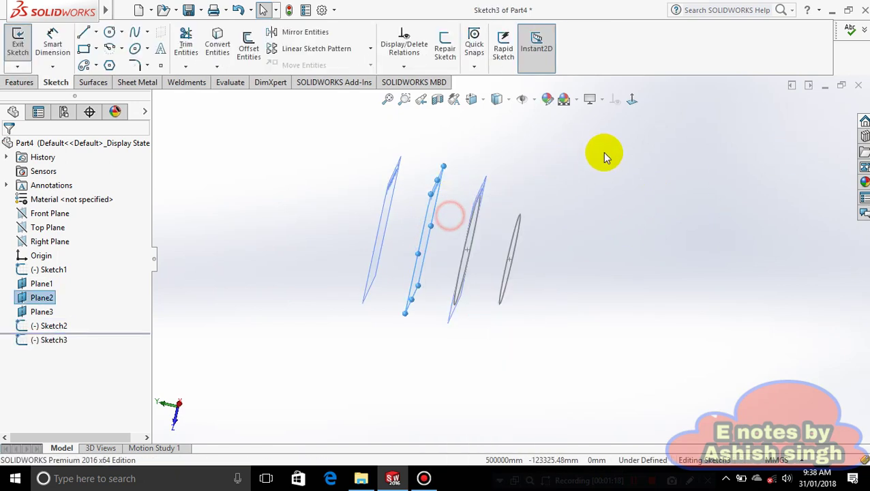
click(632, 100)
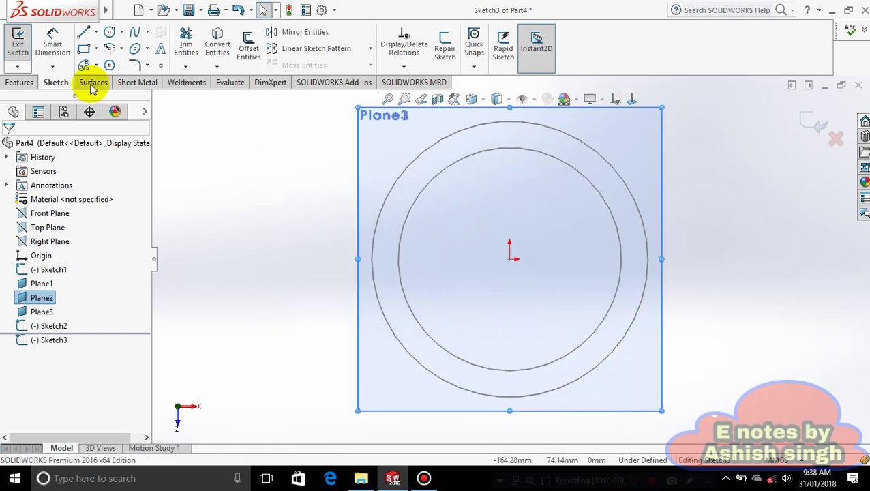
click(109, 32)
drag(509, 259, 598, 344)
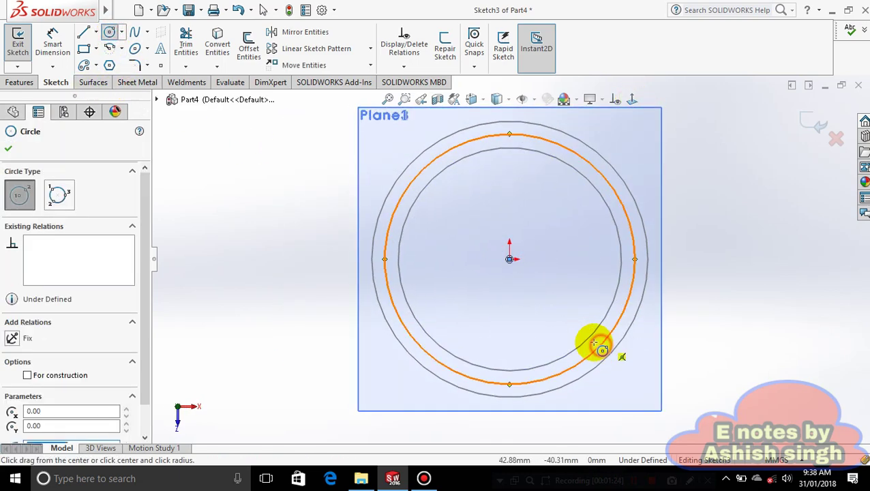
click(8, 148)
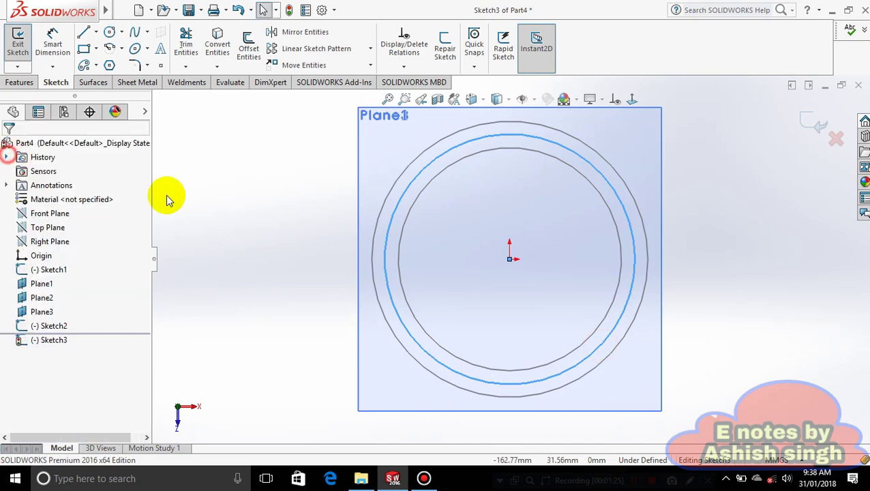
click(692, 291)
click(810, 127)
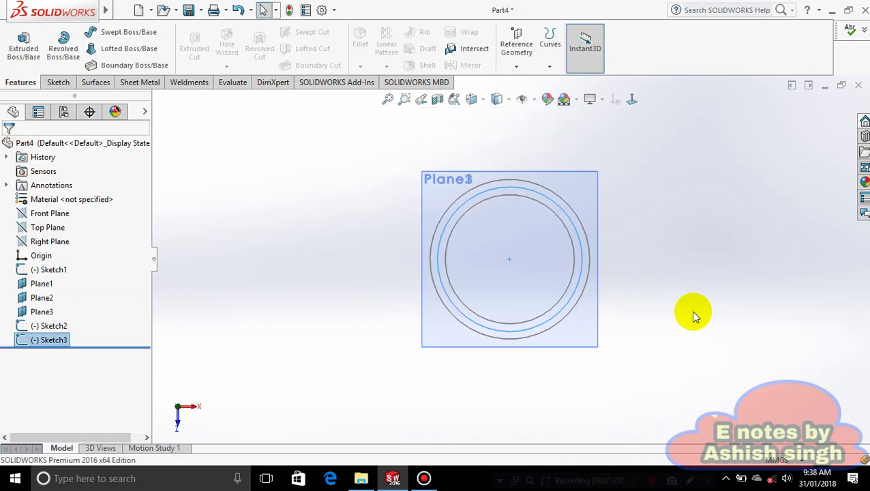
- Sketch an origin-centred circle on Plane3, smaller than all the other circles, and exit the sketch
right_click(632, 291)
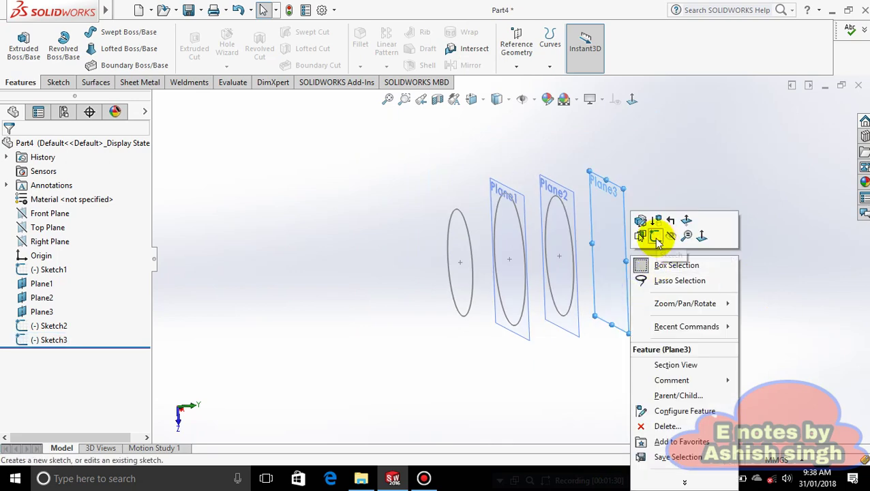
click(654, 238)
click(633, 107)
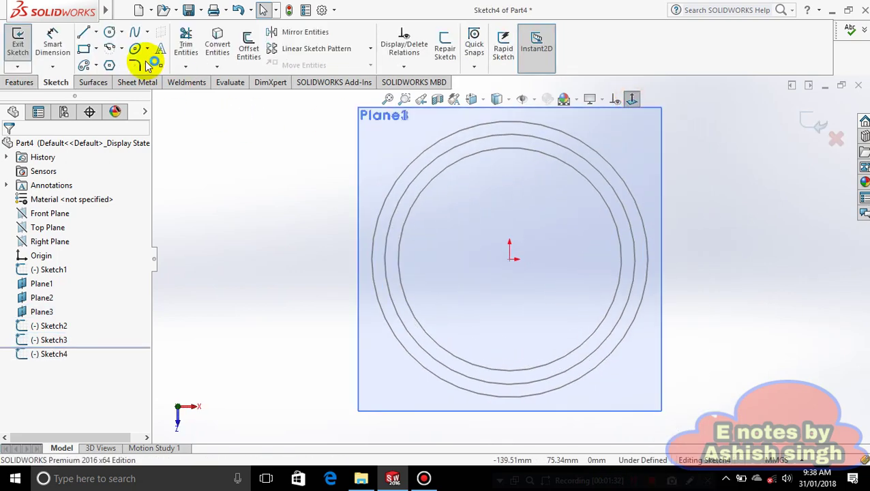
click(110, 33)
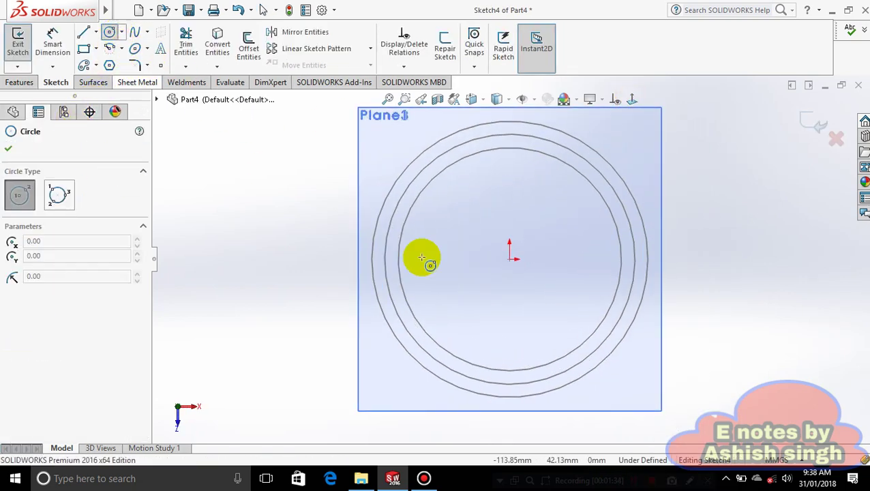
click(509, 260)
click(563, 314)
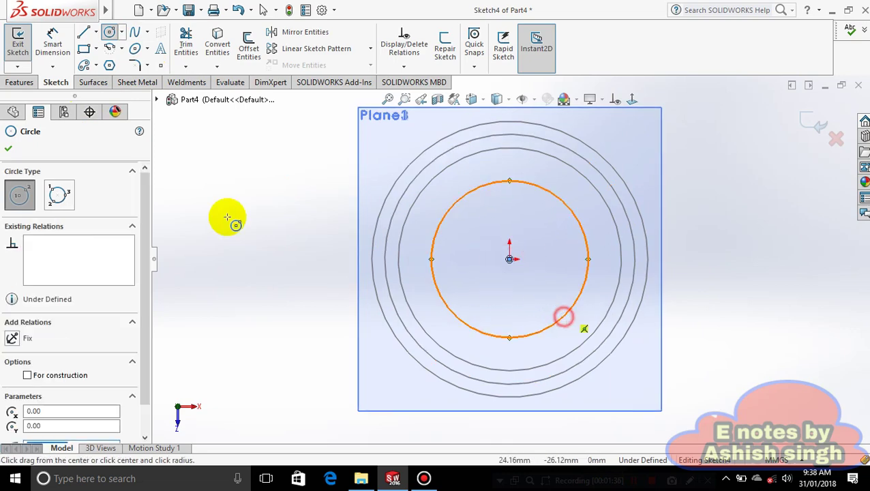
click(9, 149)
click(808, 126)
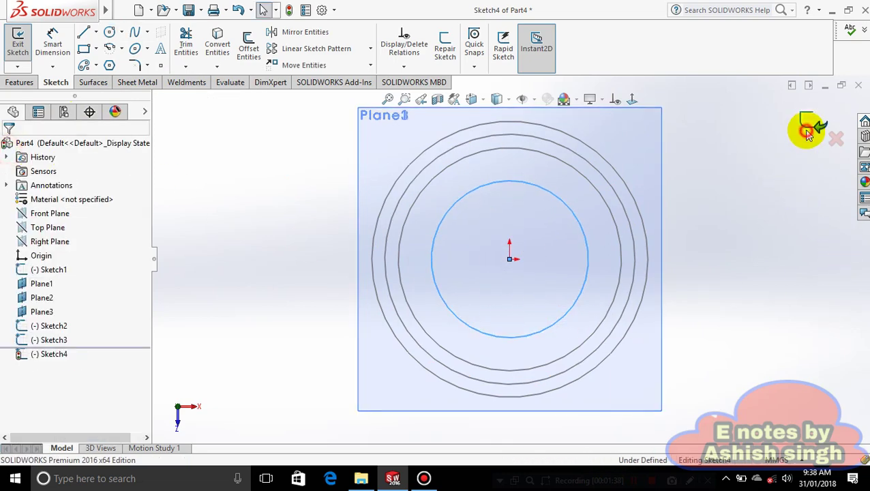
middle_drag(715, 353, 685, 250)
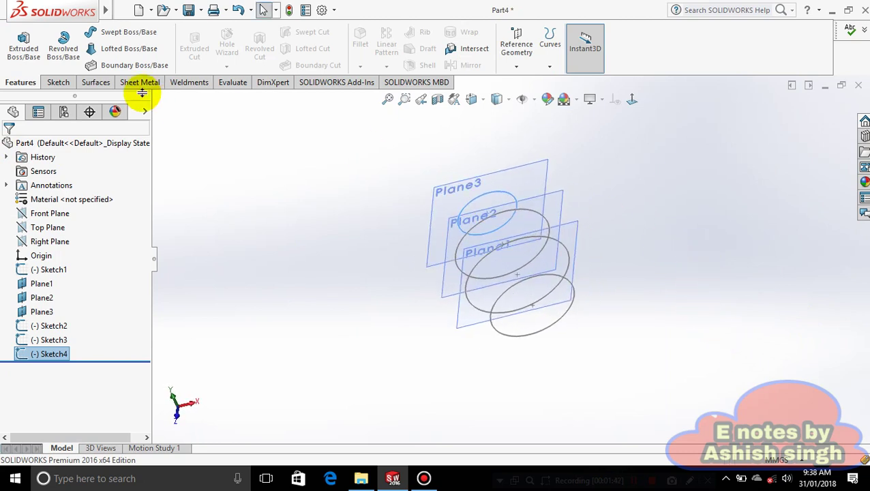
click(117, 49)
click(517, 334)
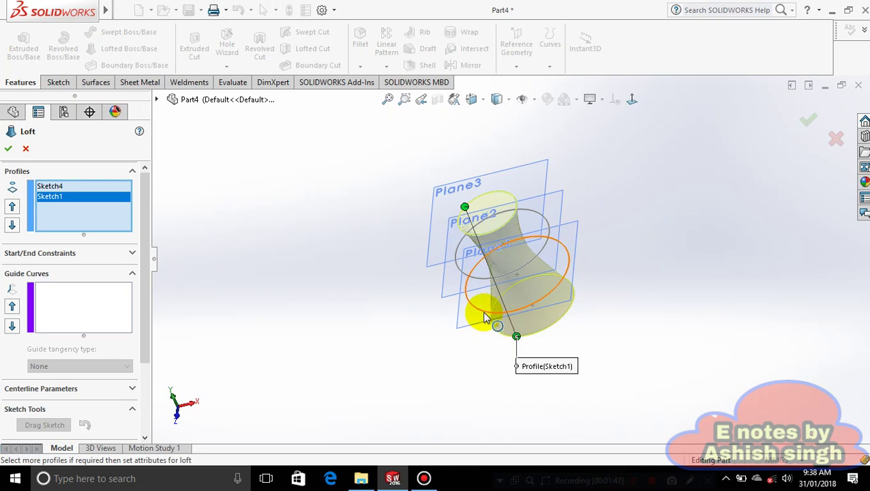
click(484, 313)
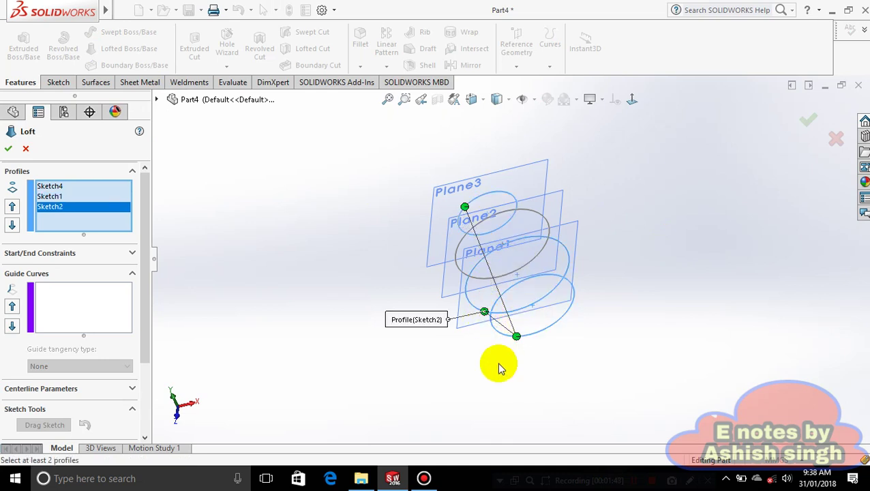
key(Escape)
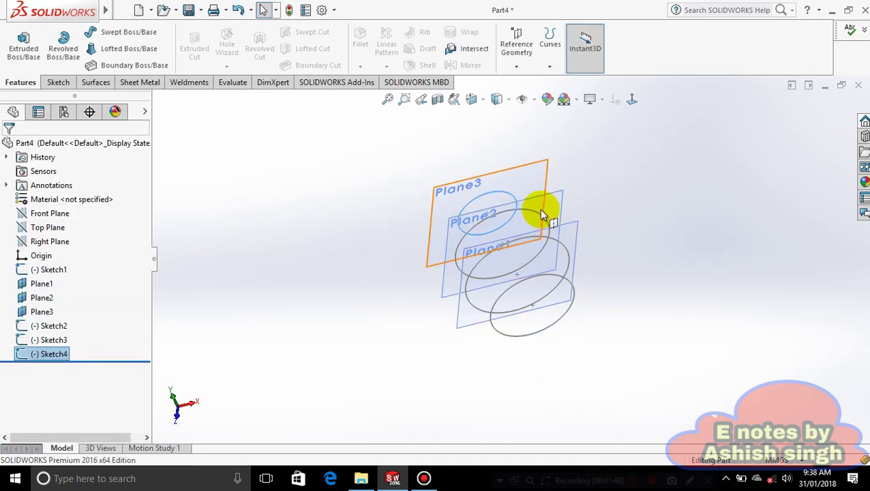
click(743, 266)
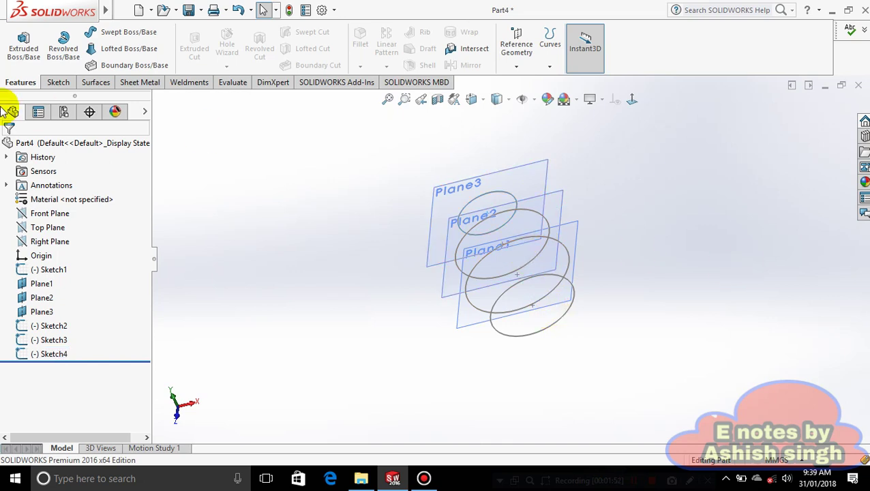
- Start a Lofted Boss/Base through the four circles in order from Sketch1 at the base to Sketch4 on Plane3
click(112, 49)
click(523, 336)
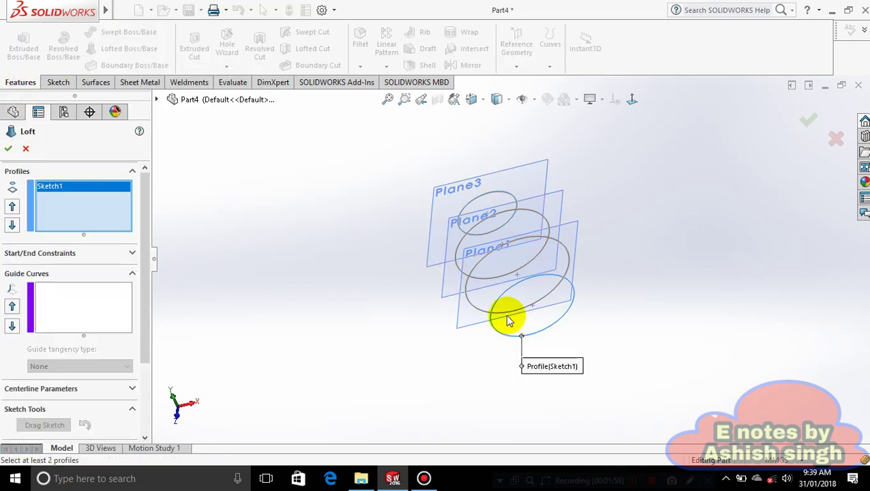
click(506, 313)
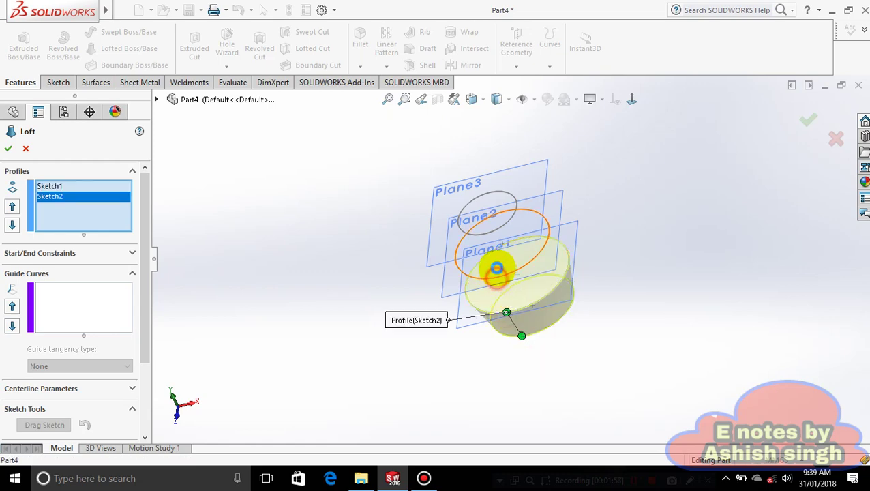
click(499, 238)
click(505, 230)
mouse_move(576, 323)
middle_down()
mouse_move(582, 330)
mouse_move(520, 307)
mouse_move(468, 341)
mouse_move(503, 390)
mouse_move(547, 351)
middle_up()
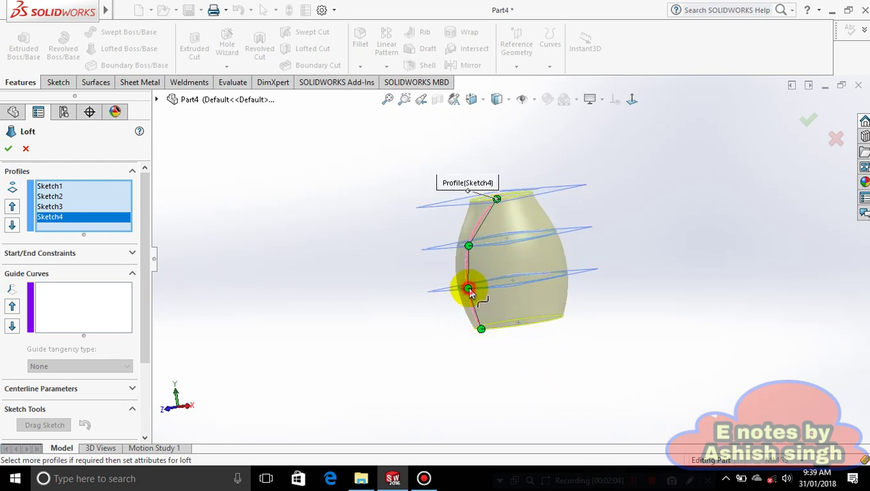
- Shift the loft connector points on the Plane1 and Plane2 circles around their profiles and accept the loft
mouse_move(485, 287)
mouse_down()
mouse_move(521, 289)
mouse_move(526, 304)
mouse_up()
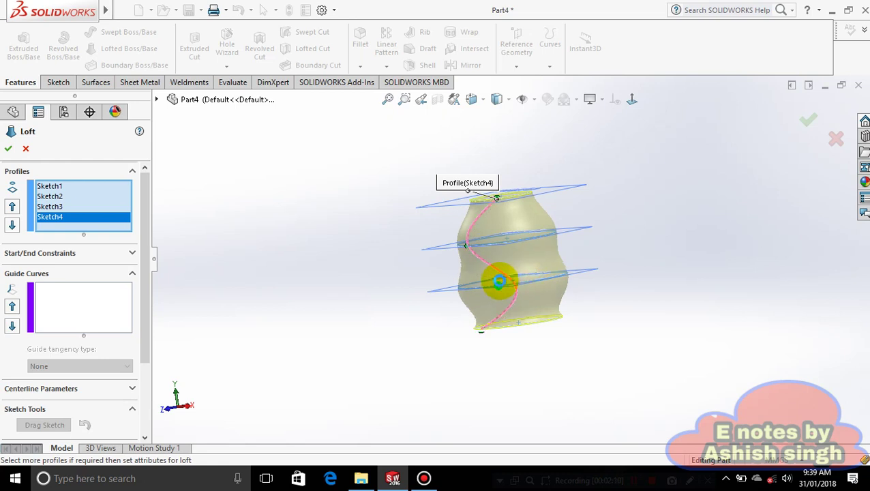
drag(470, 248, 490, 248)
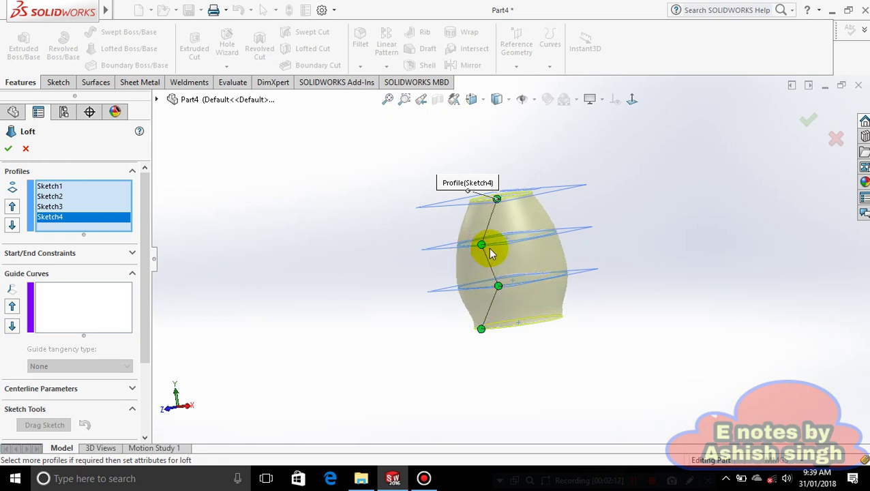
click(9, 149)
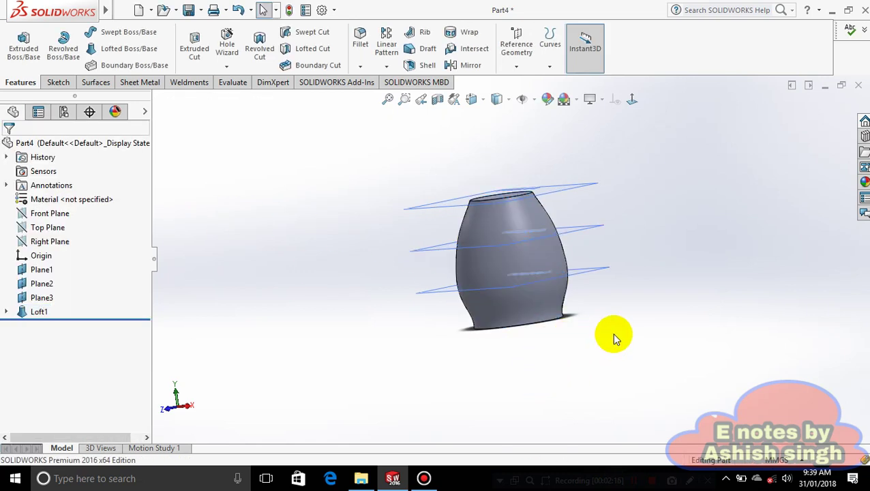
- Set Plane1's offset distance from the Top Plane to 90 mm
right_click(42, 273)
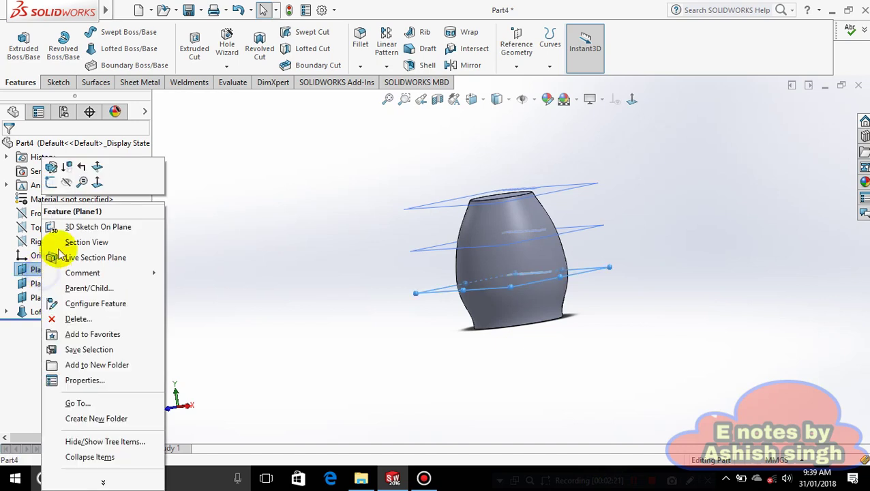
click(54, 169)
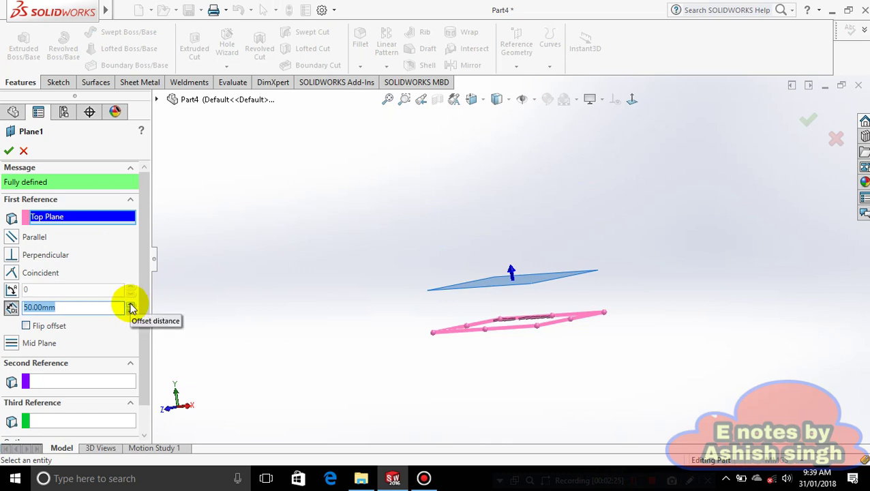
click(131, 304)
click(131, 304)
click(131, 304)
click(131, 305)
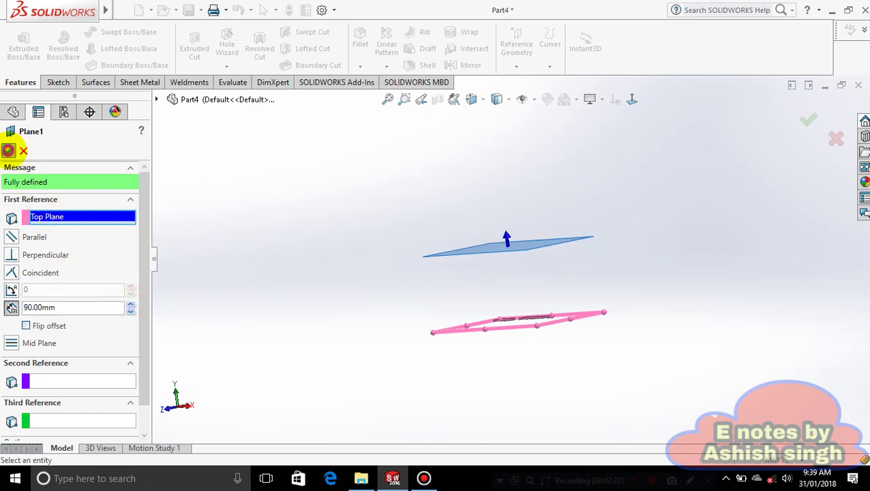
click(8, 150)
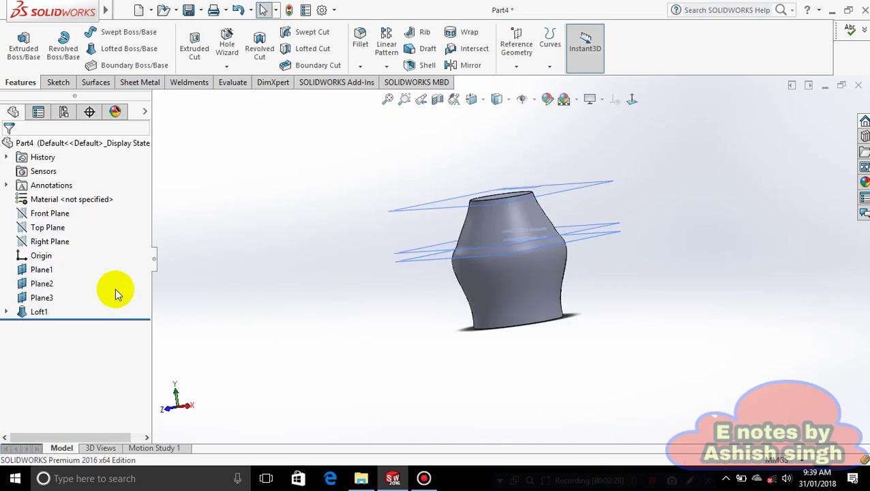
- Try a 220 mm offset from the Top Plane for Plane2, check the loft's status, and undo the change
right_click(51, 286)
click(56, 167)
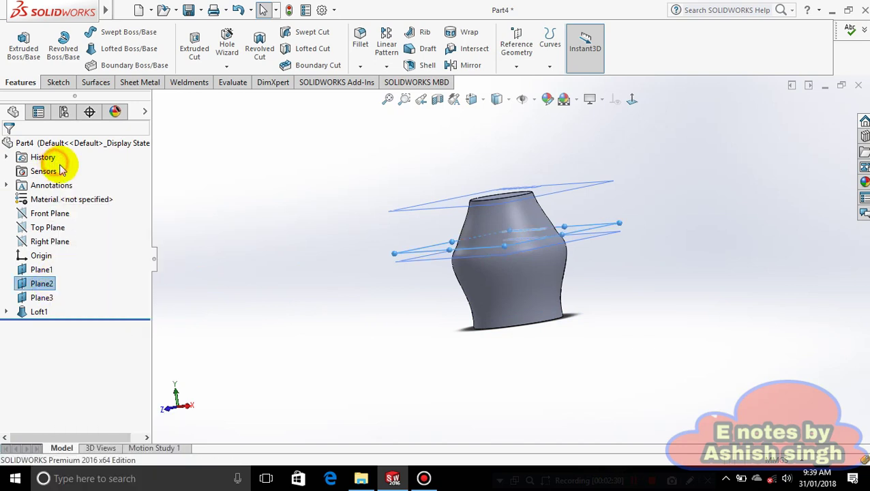
click(131, 305)
click(130, 305)
click(131, 305)
click(130, 305)
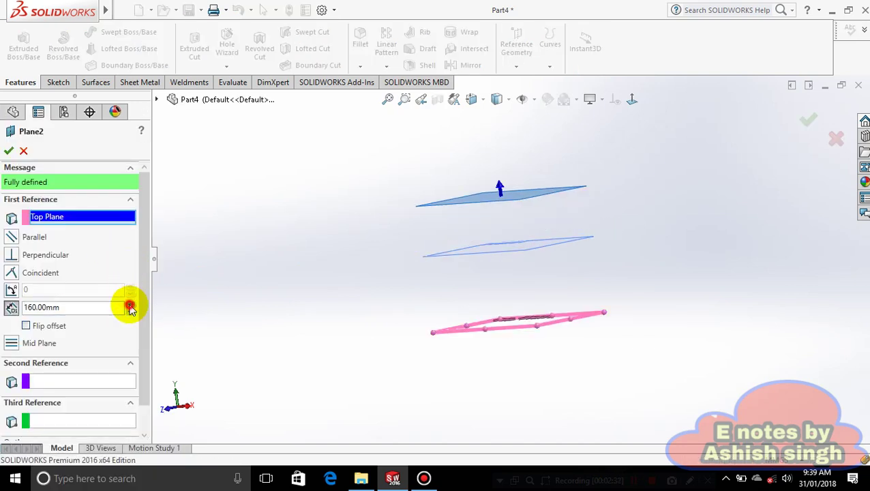
click(131, 305)
click(131, 305)
click(131, 305)
click(131, 304)
click(129, 305)
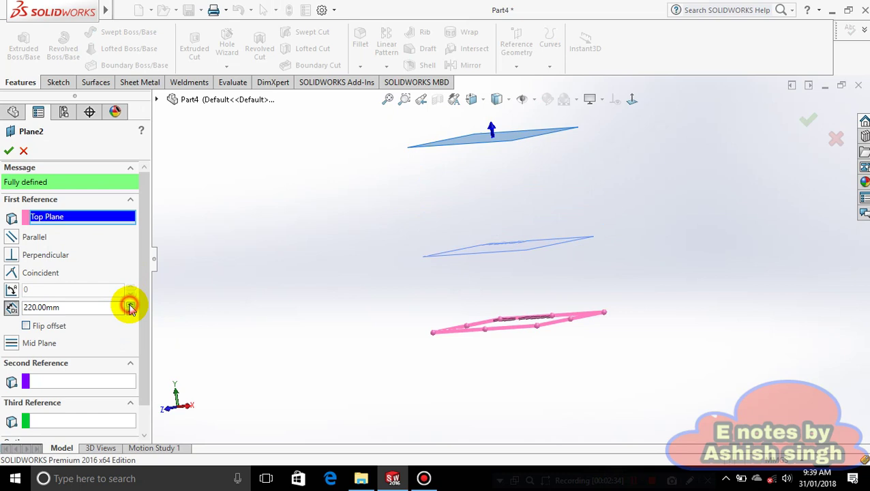
click(9, 150)
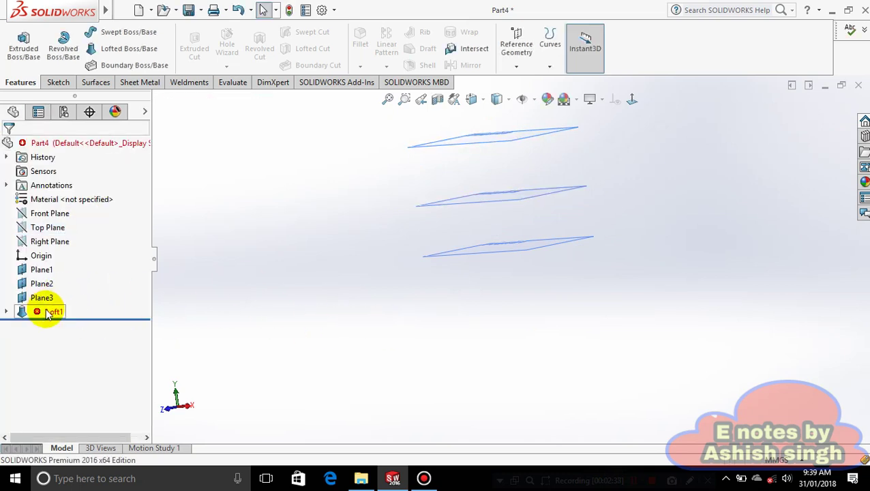
mouse_move(47, 314)
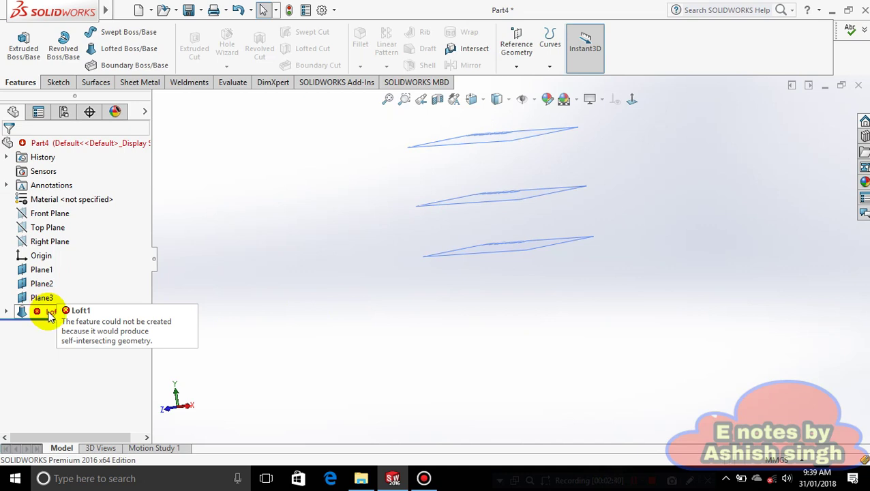
key(ctrl+z)
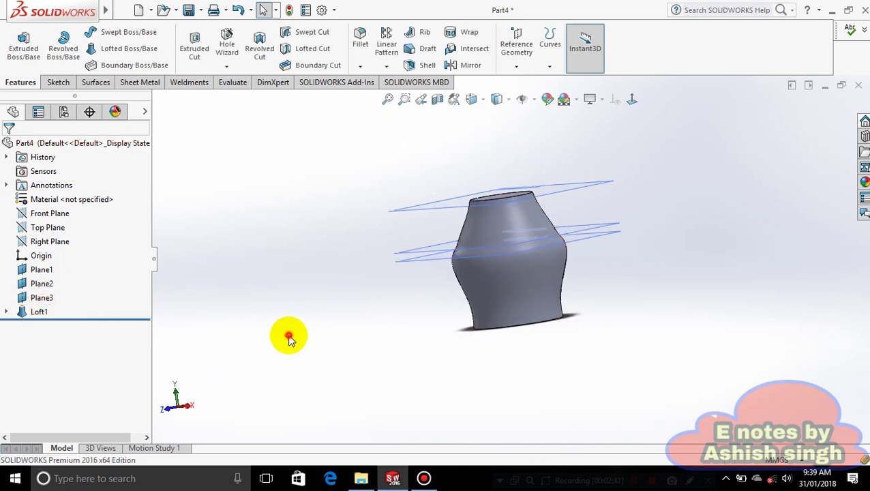
- Set Plane3's offset distance from the Top Plane to 220 mm
middle_drag(563, 339, 634, 347)
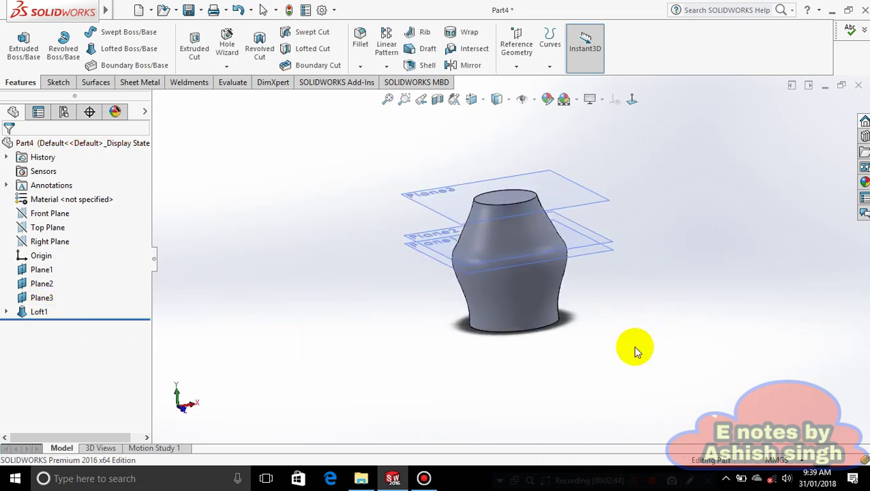
right_click(47, 297)
click(55, 169)
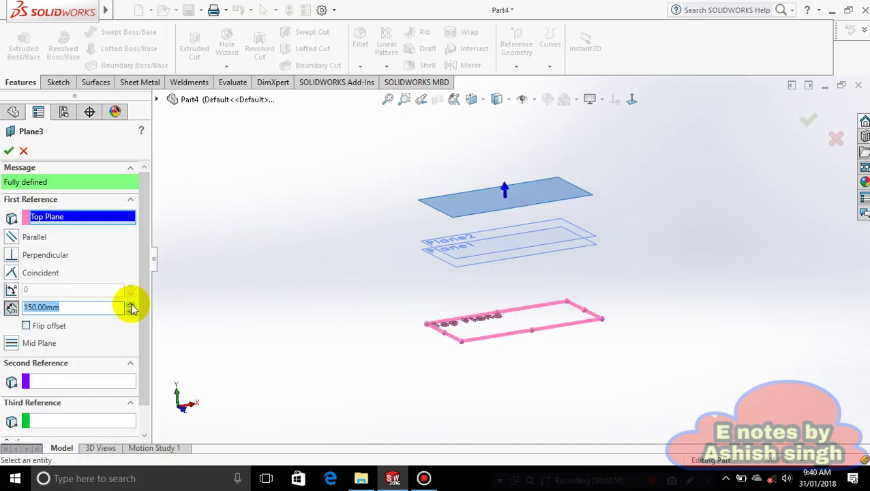
drag(131, 308, 130, 307)
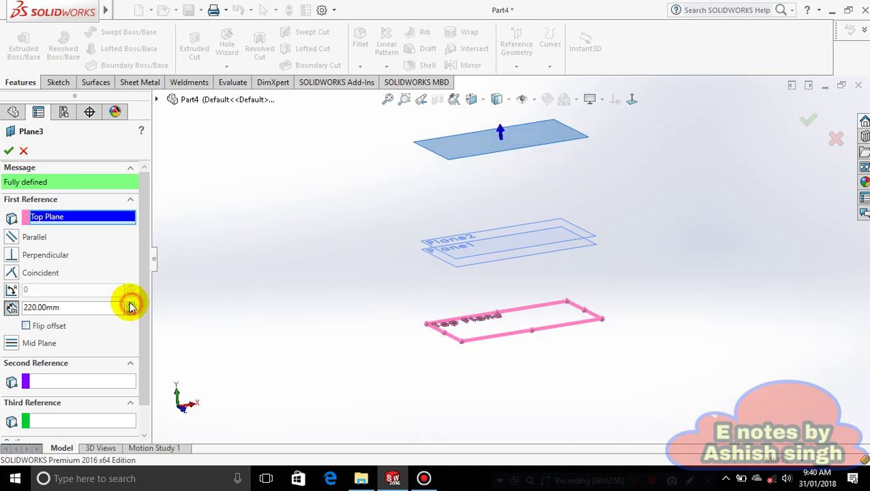
click(9, 151)
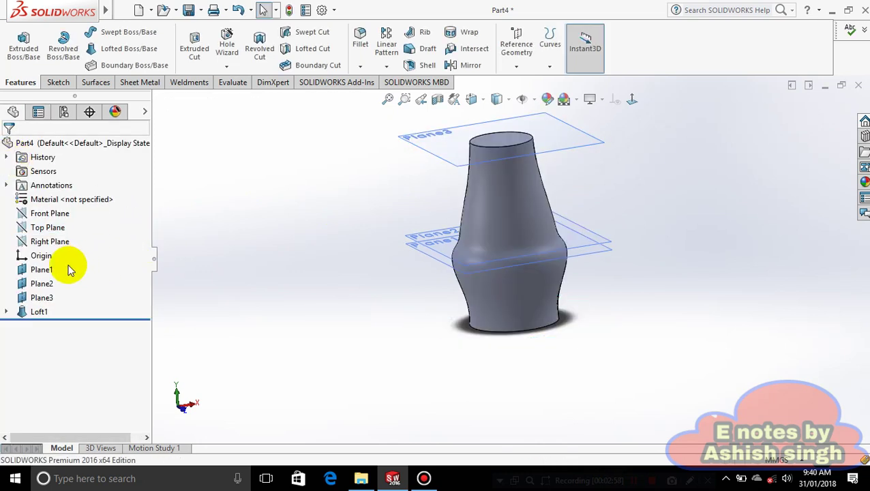
- Set Plane2's offset distance from the Top Plane to 180 mm
click(42, 285)
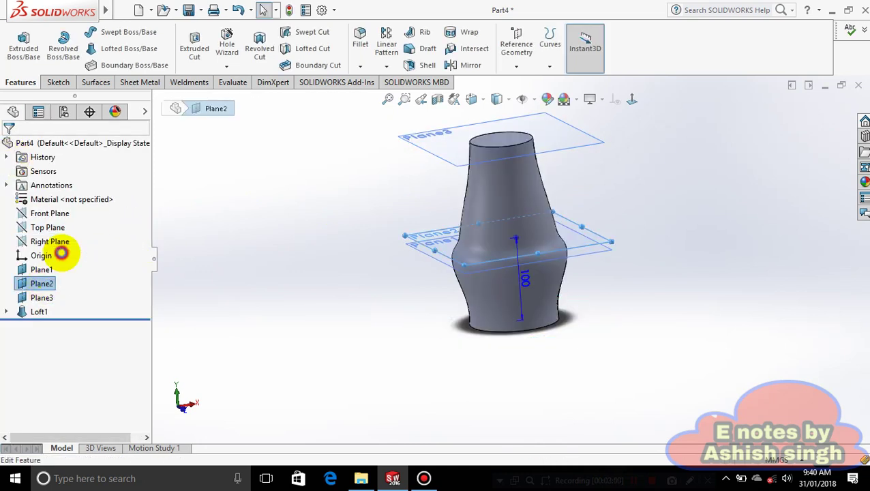
click(62, 252)
drag(131, 308, 130, 304)
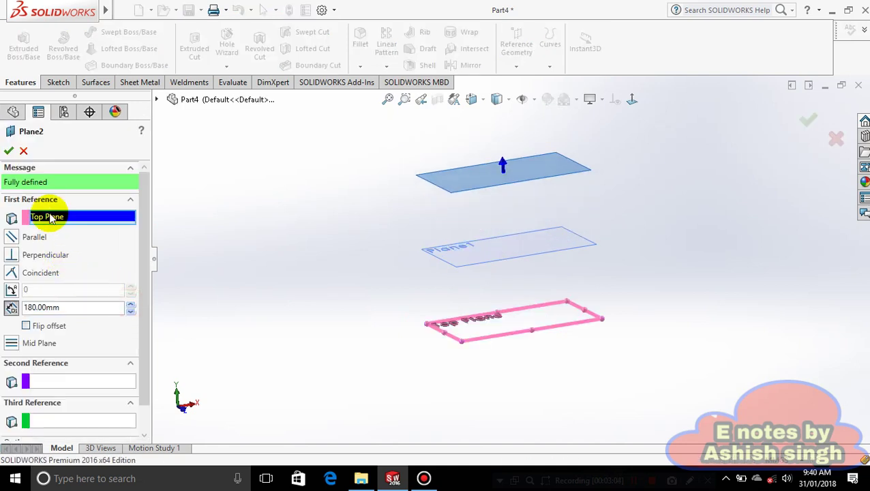
click(8, 151)
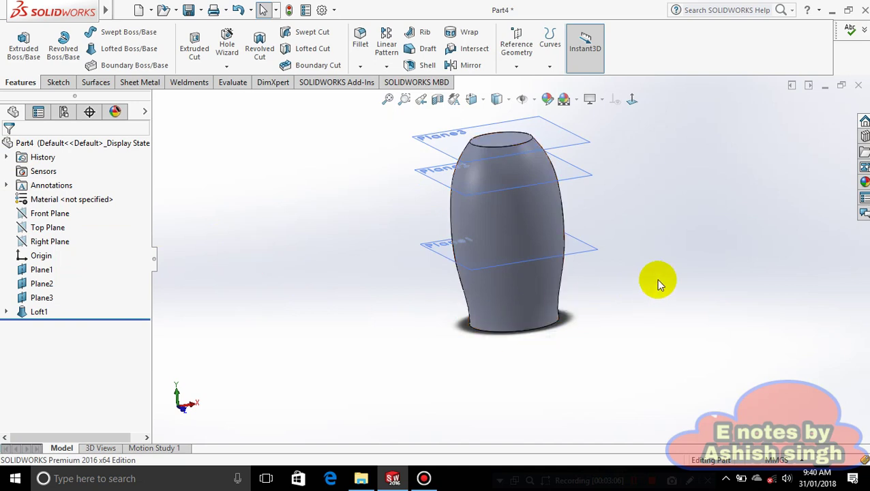
- Reduce Plane2's offset distance from the Top Plane to 150 mm
middle_drag(646, 227, 565, 330)
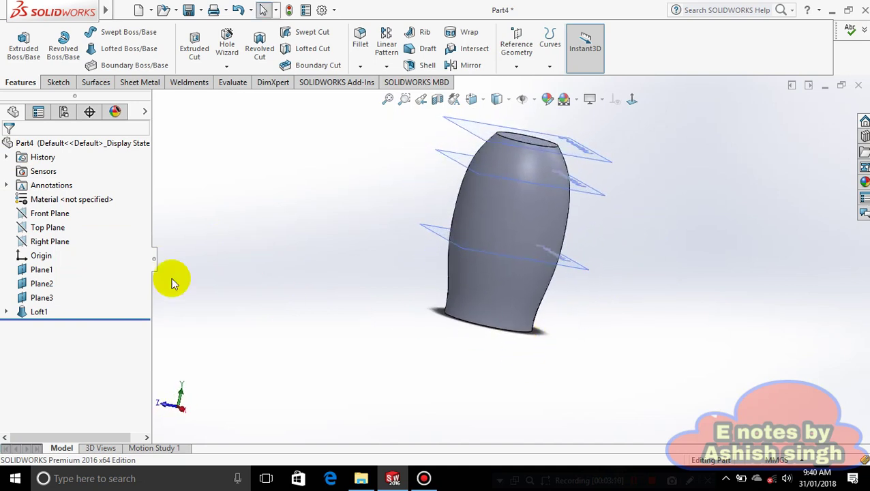
click(45, 283)
click(57, 250)
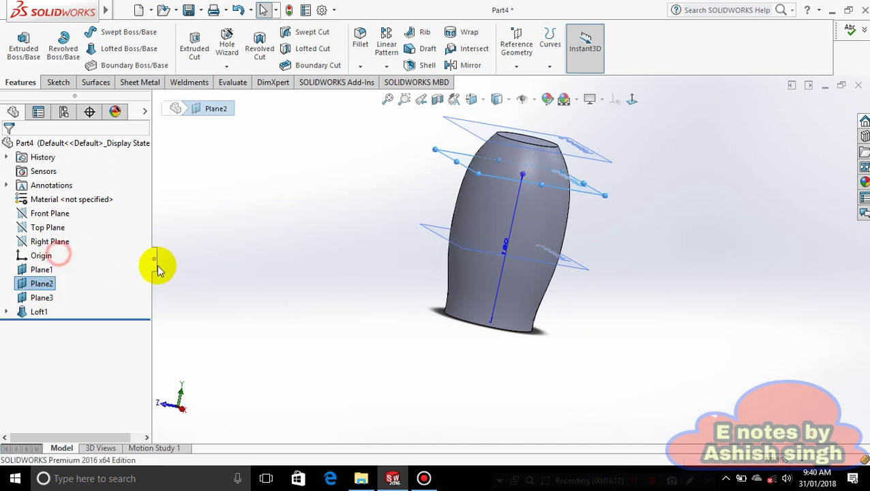
click(130, 312)
click(131, 311)
click(131, 312)
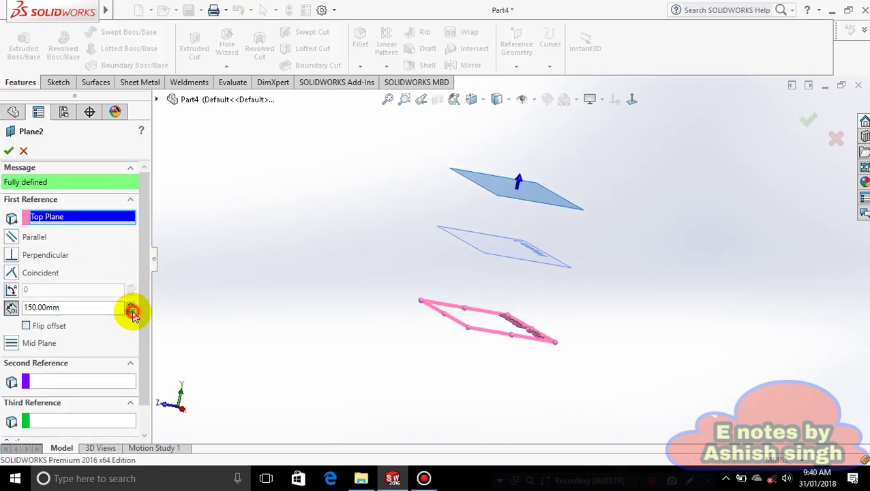
click(9, 150)
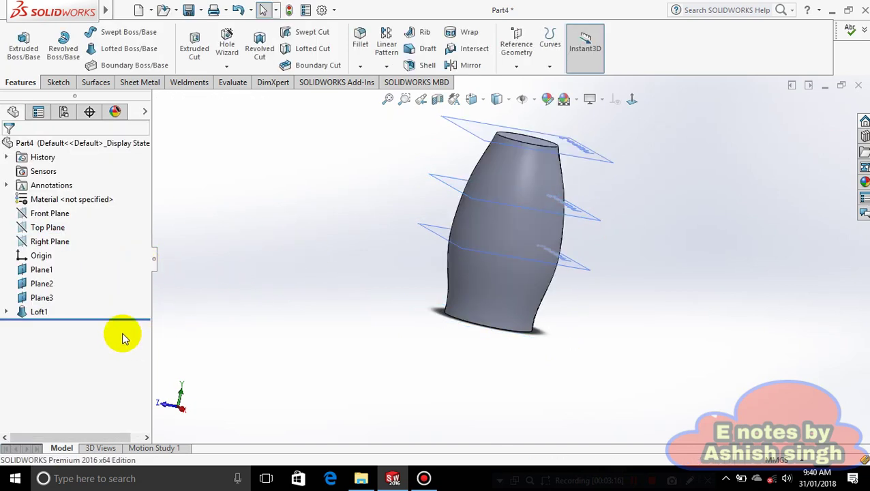
- Try reshaping Loft1 into a goblet by moving the bottom profile's connector to the opposite side of its circle
right_click(38, 312)
click(49, 174)
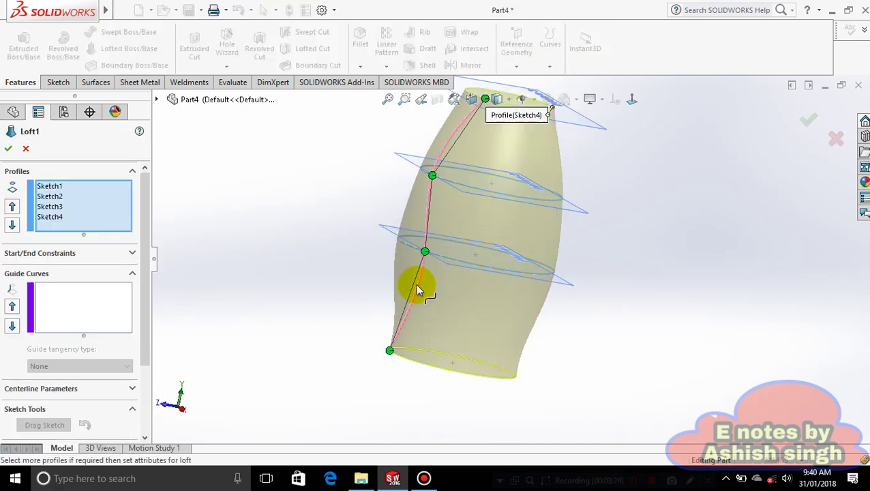
mouse_move(390, 351)
mouse_down()
mouse_move(484, 373)
mouse_move(511, 370)
mouse_up()
scroll(549, 368, up, 3)
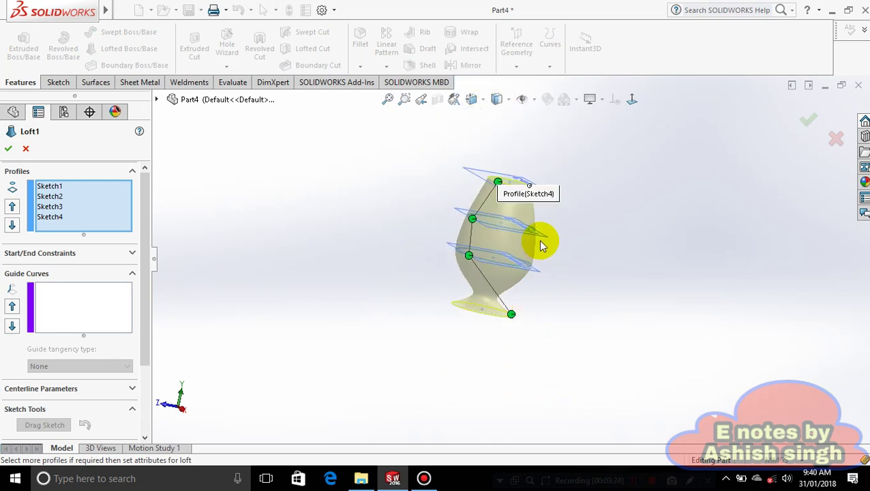
scroll(542, 246, down, 3)
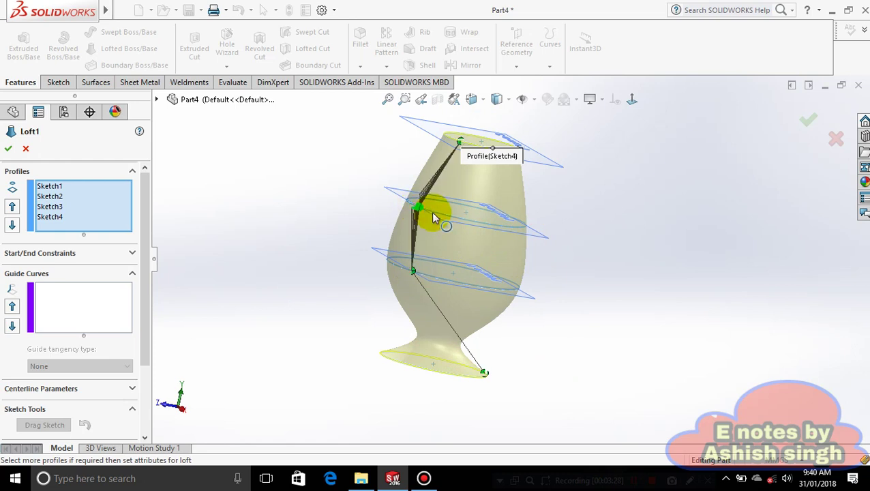
drag(475, 146, 479, 149)
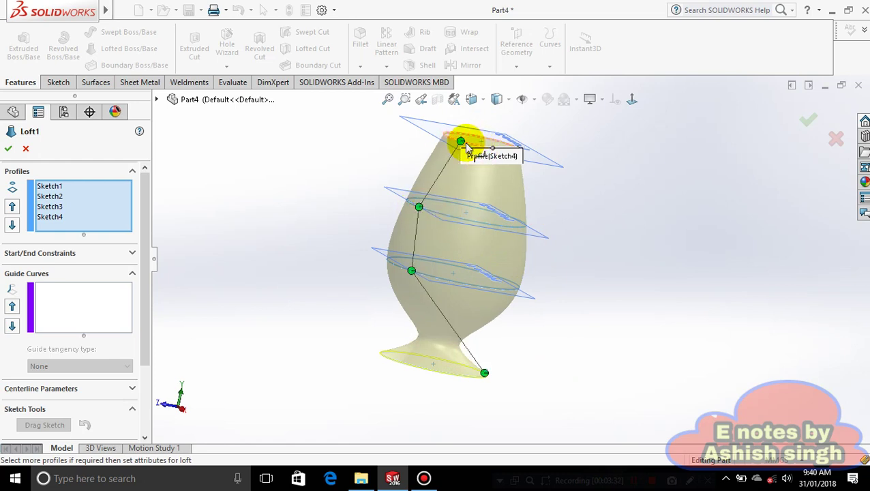
click(9, 148)
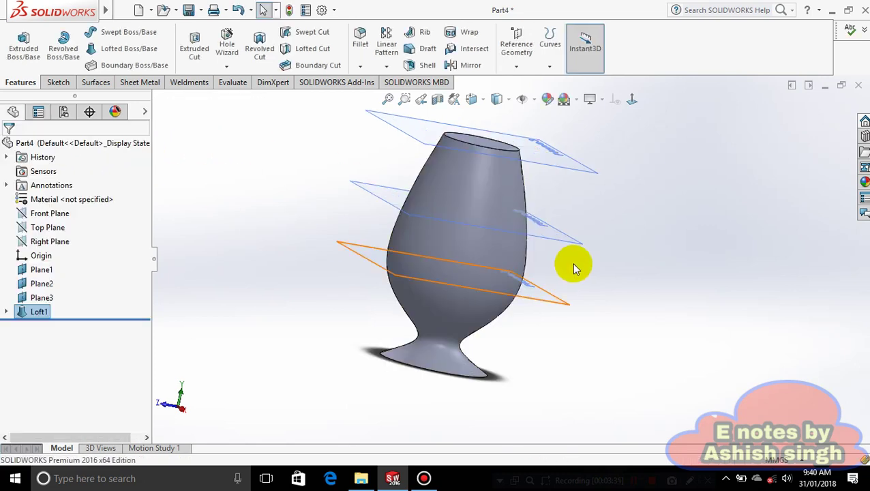
- Hide the three offset planes, Plane1, Plane2 and Plane3
right_click(552, 295)
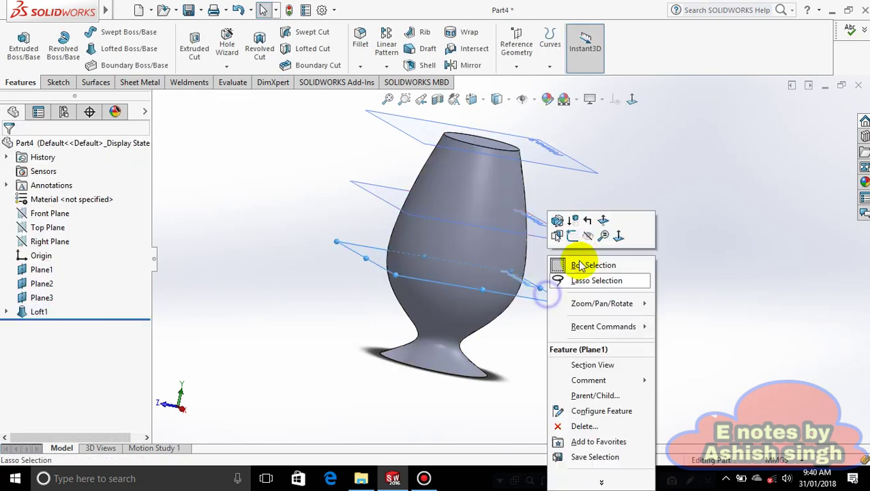
click(584, 237)
right_click(557, 230)
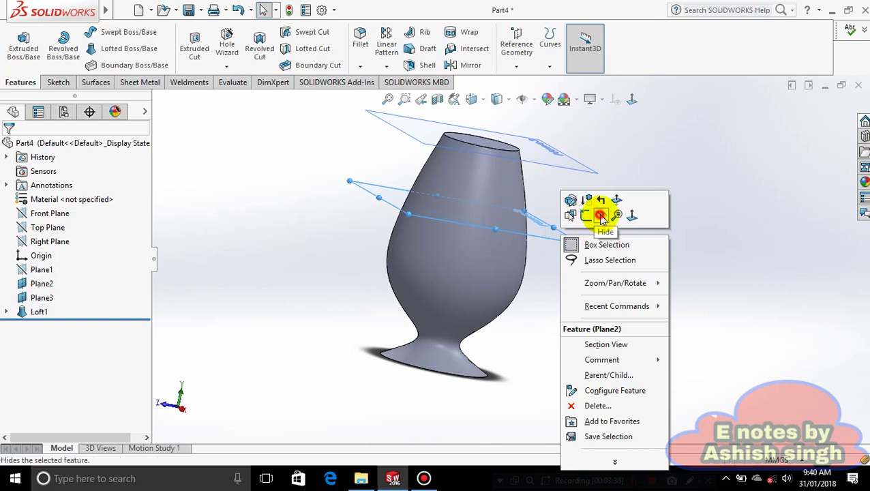
click(600, 216)
right_click(568, 172)
click(606, 154)
- Try a 10 mm shell on the goblet, with the top face removed
scroll(592, 258, down, 5)
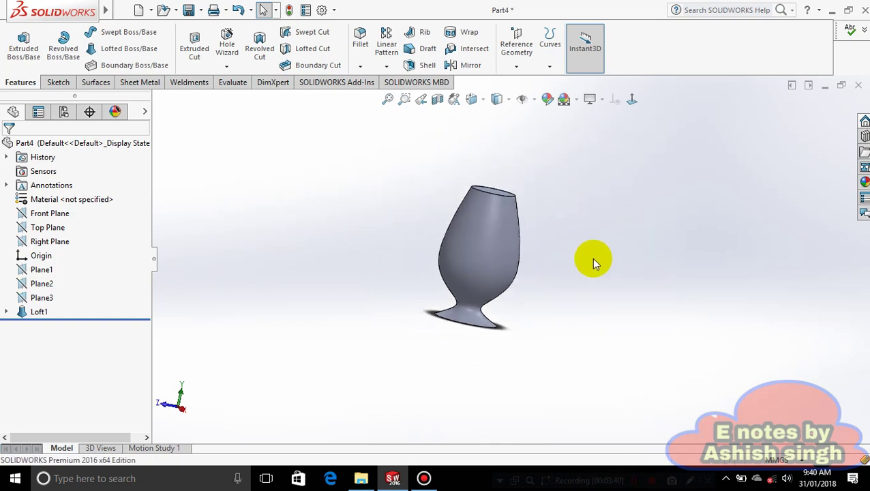
middle_drag(574, 323, 516, 227)
scroll(515, 221, down, 3)
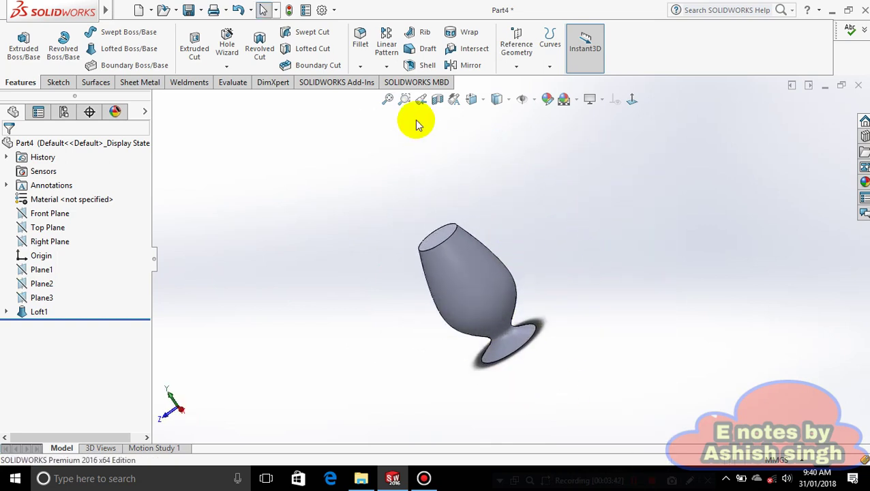
click(423, 65)
click(436, 259)
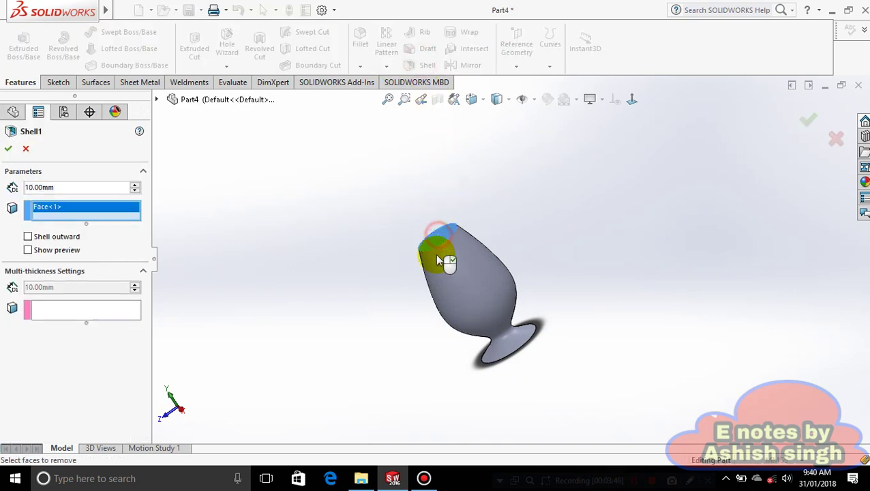
click(8, 148)
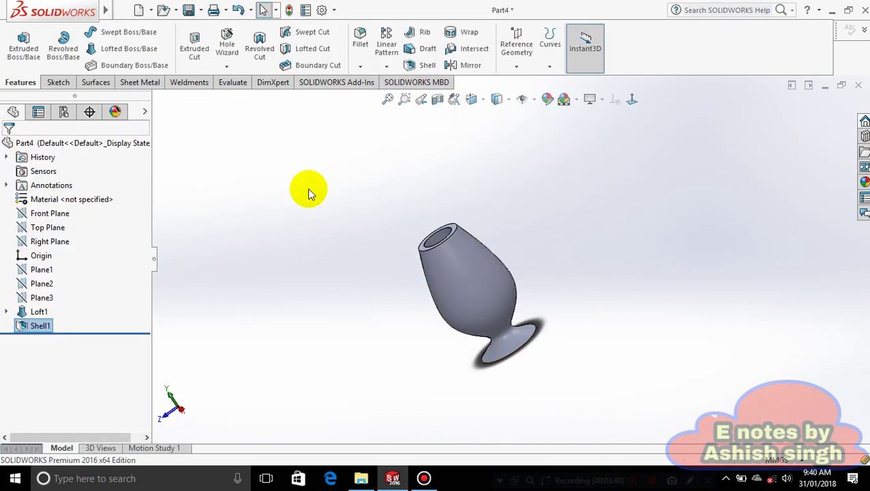
- Inspect the hollow goblet with a planar section view parallel to the Front Plane, offset 5 mm
middle_drag(332, 189, 402, 124)
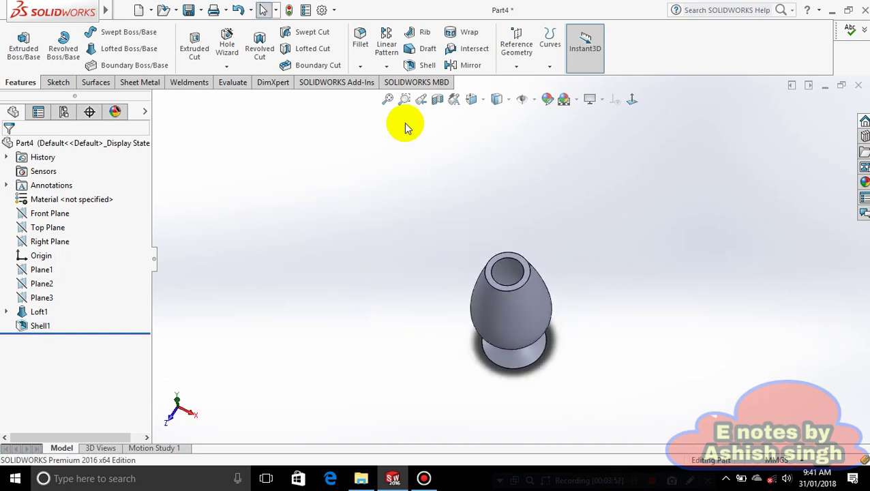
click(437, 100)
middle_drag(607, 305, 528, 369)
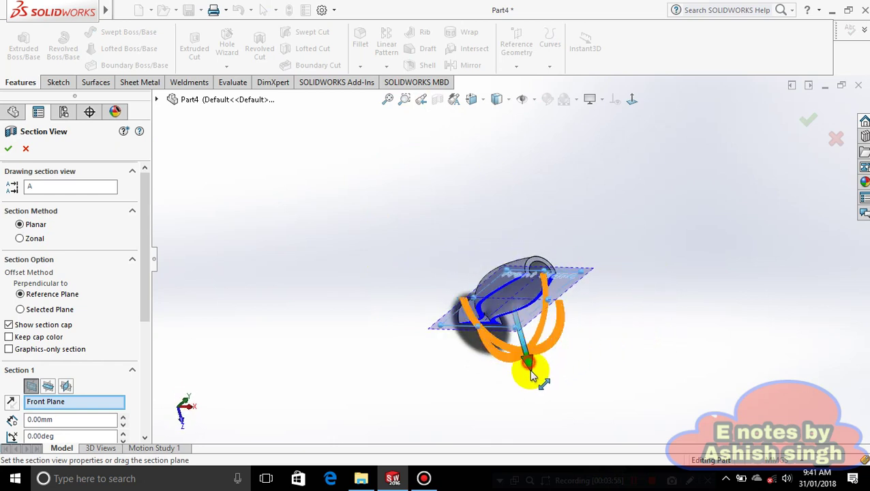
drag(528, 369, 593, 351)
middle_drag(593, 351, 539, 256)
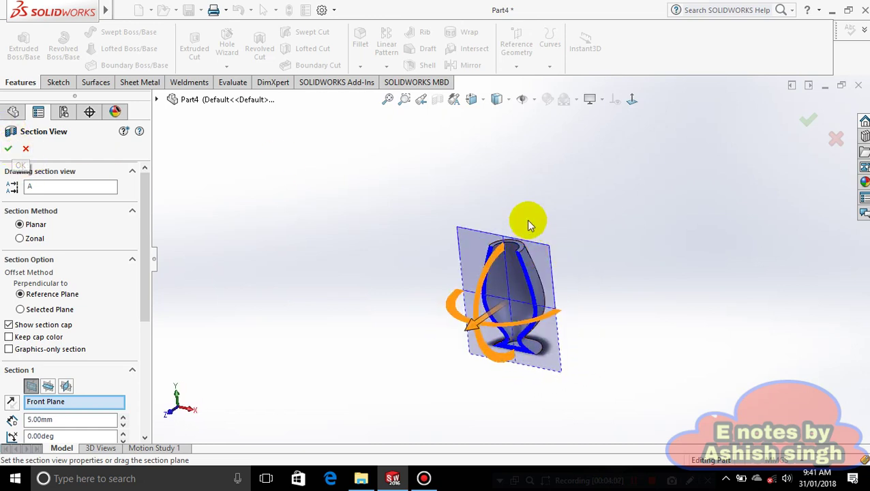
click(802, 124)
click(595, 259)
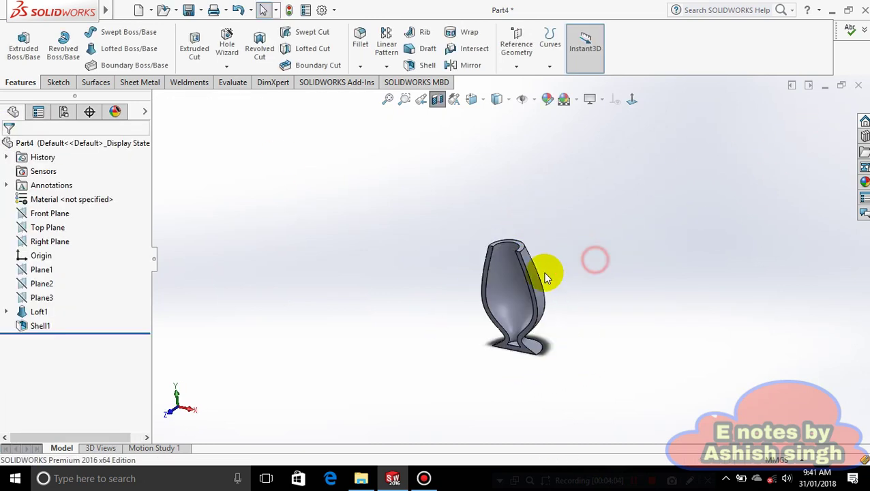
- Undo the shell and the loft connector change, and turn off the section view
key(ctrl+z)
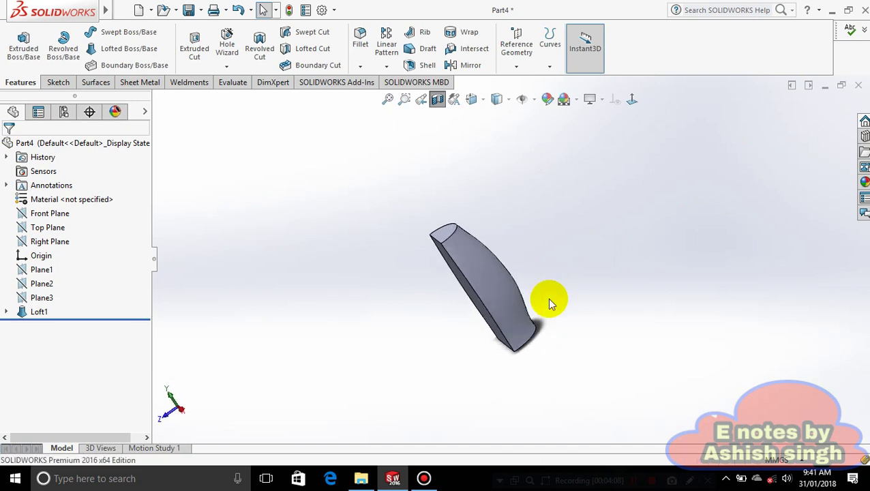
click(438, 101)
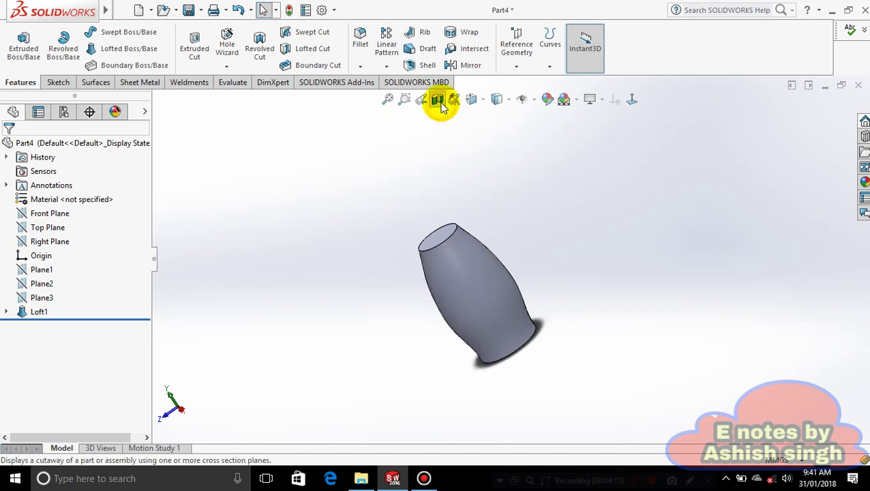
middle_drag(529, 221, 602, 199)
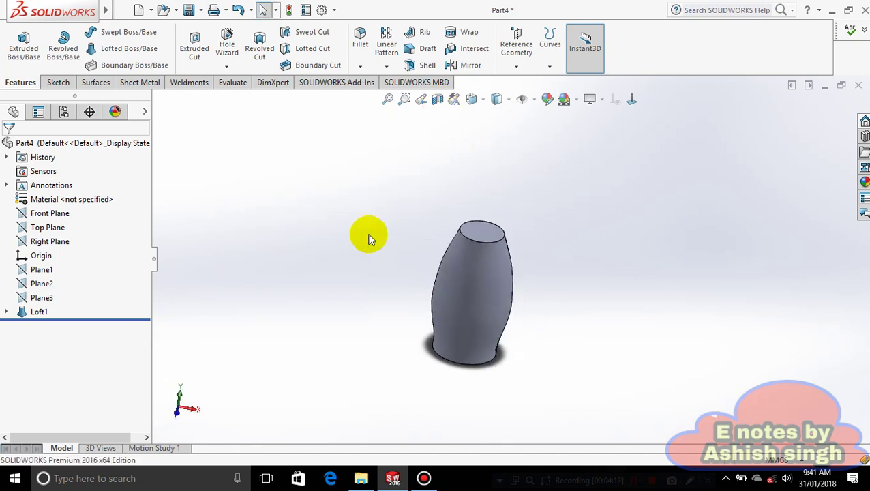
middle_drag(460, 312, 408, 145)
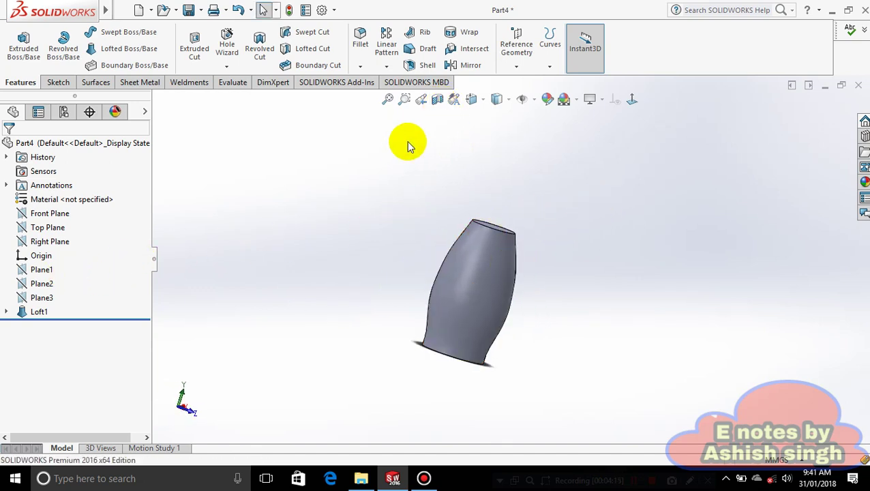
- Edit Loft1, moving the bottom profile's connector to the opposite side of its circle and shifting the second profile's connector slightly along its circle
right_click(39, 312)
click(47, 176)
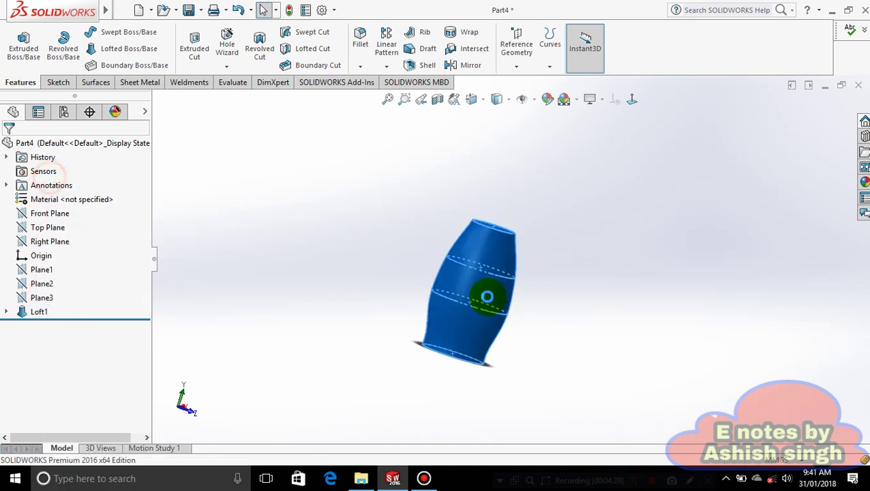
scroll(477, 321, down, 4)
drag(531, 426, 453, 405)
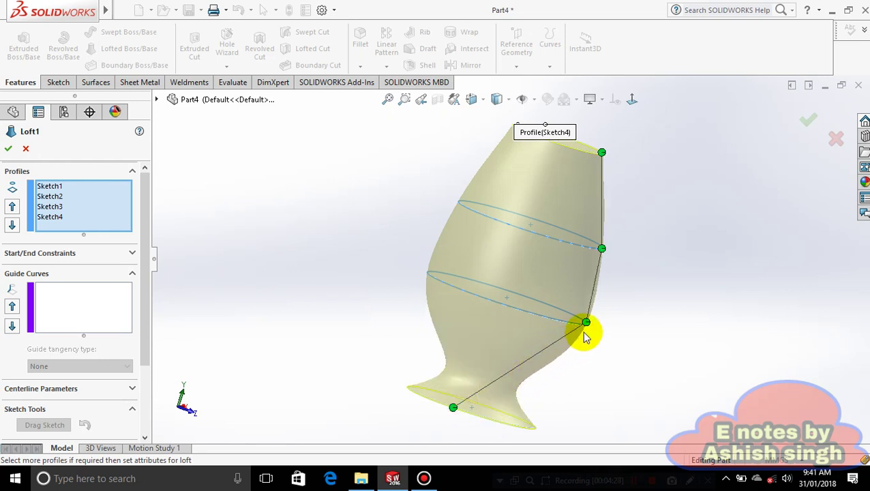
drag(585, 330, 576, 323)
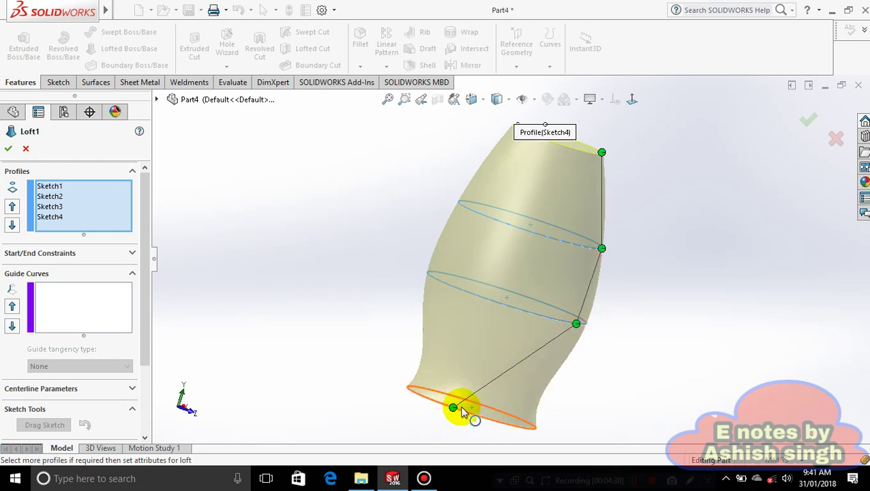
drag(452, 407, 409, 387)
- Shift the top profile's connector slightly along its circle and accept the Loft1 edit
scroll(571, 271, up, 3)
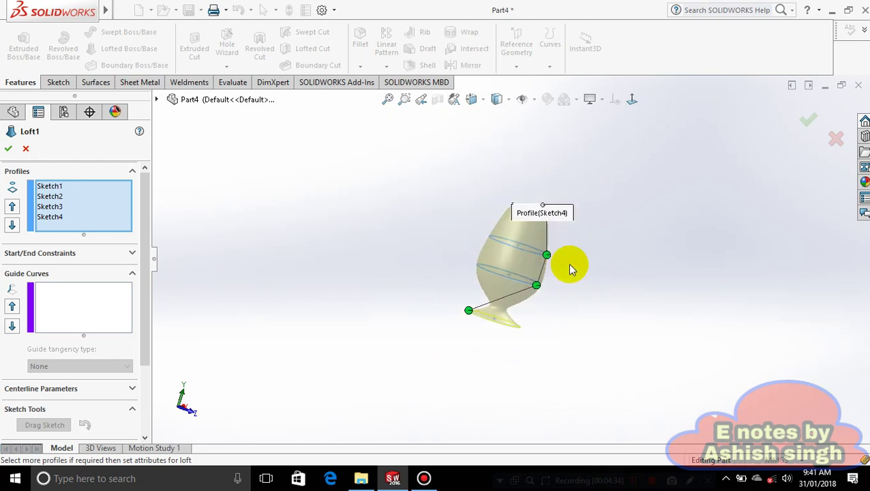
scroll(556, 252, down, 4)
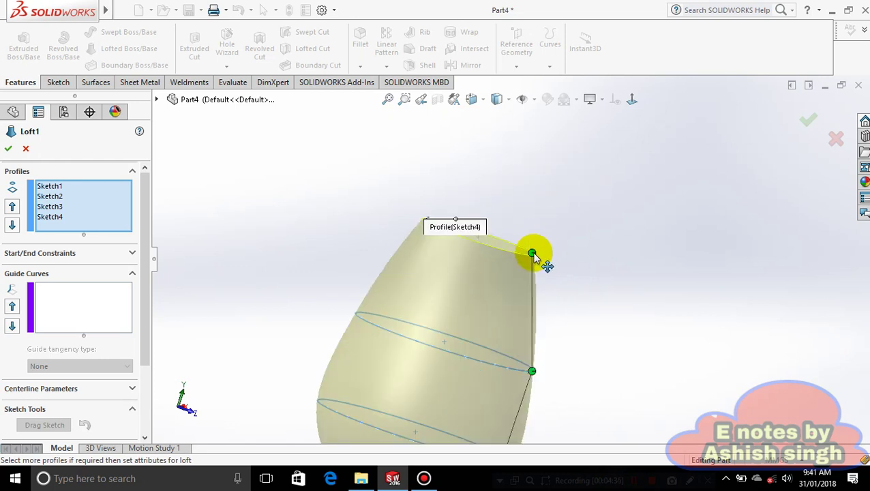
drag(531, 256, 523, 255)
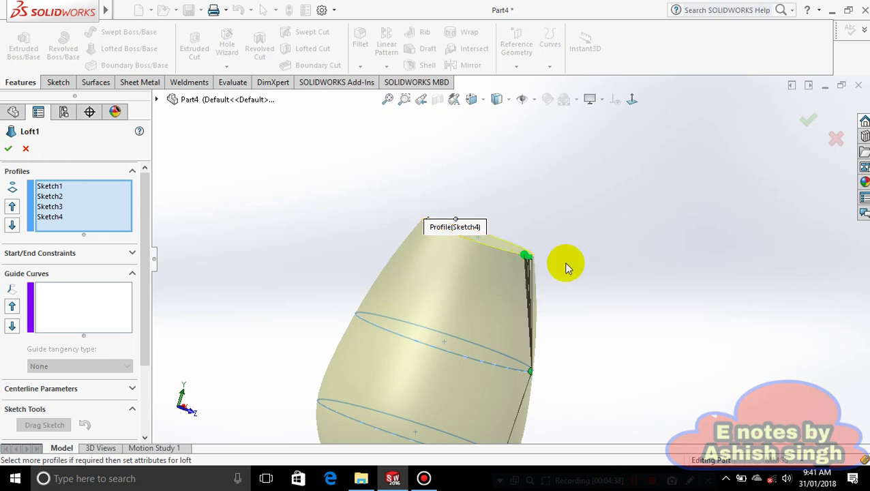
click(807, 127)
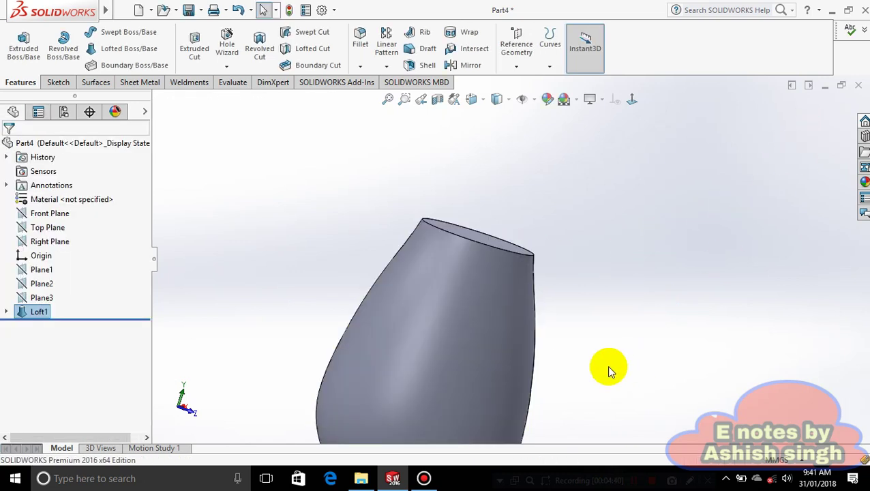
- Shell the goblet with a 10 mm wall thickness, removing the top face
scroll(545, 320, up, 4)
click(427, 65)
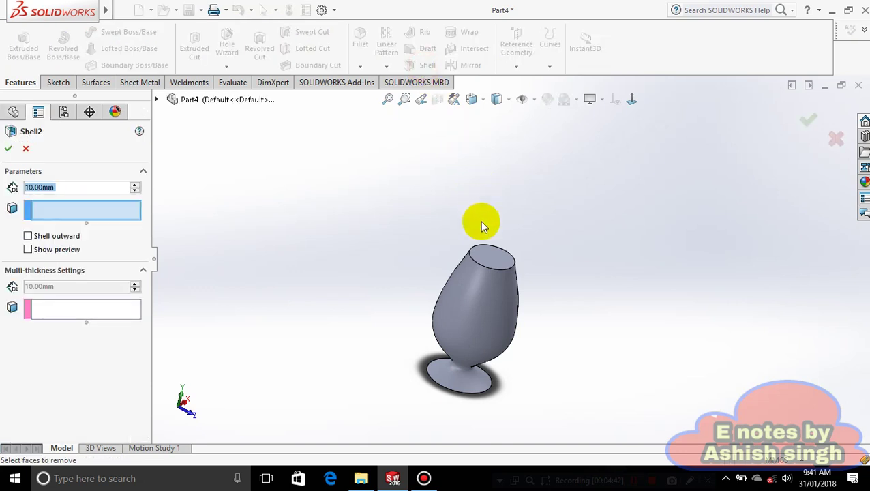
click(484, 254)
click(8, 150)
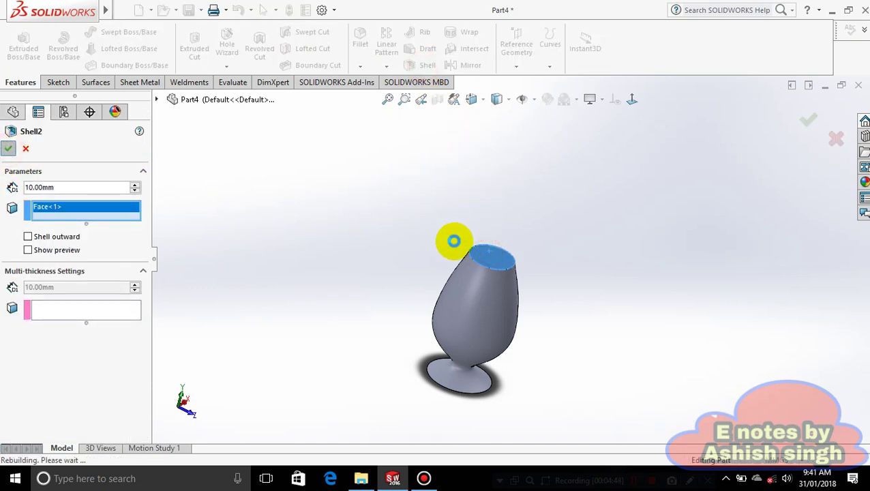
middle_drag(623, 275, 638, 333)
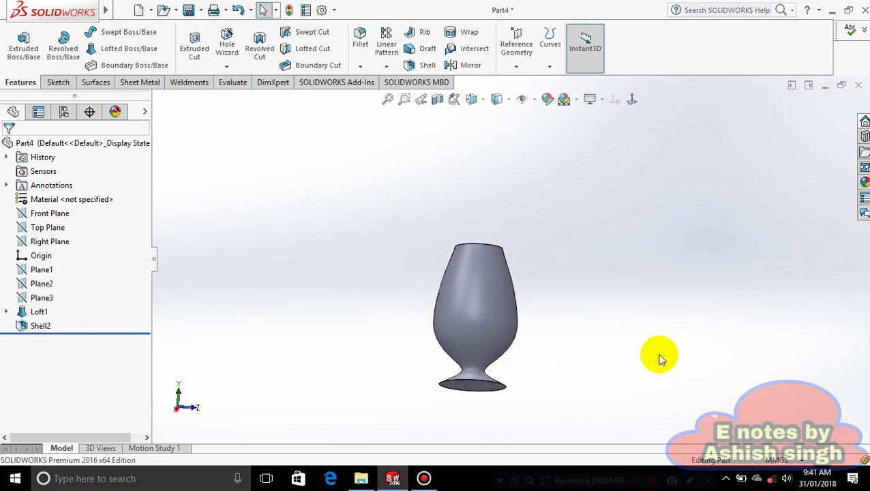
click(550, 66)
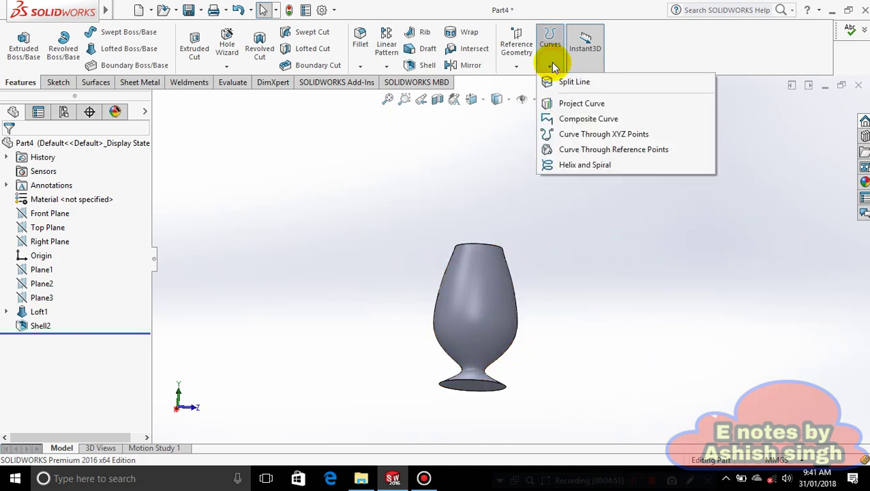
click(552, 66)
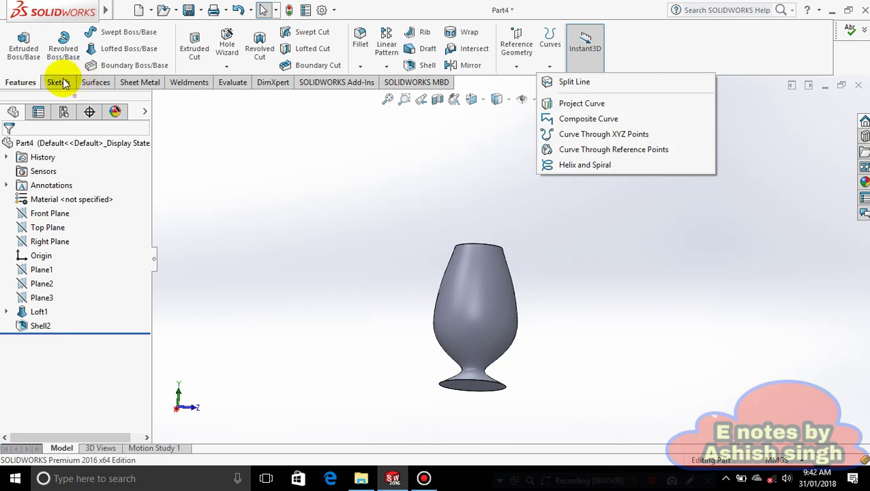
click(464, 167)
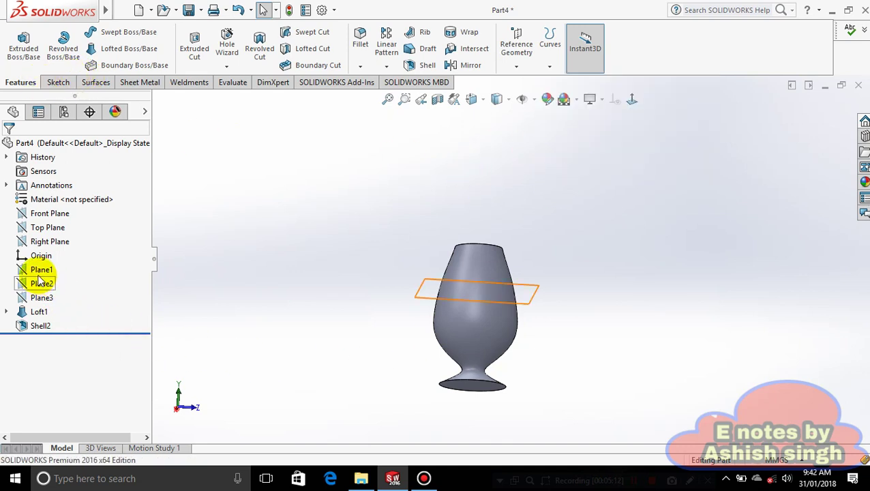
- Create a reference plane offset 150 mm from the Front Plane
click(44, 214)
middle_drag(320, 245, 375, 325)
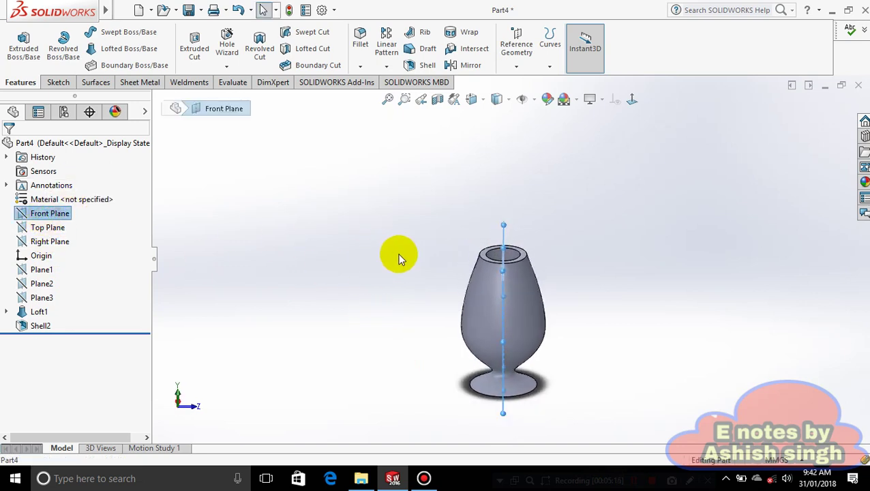
click(516, 65)
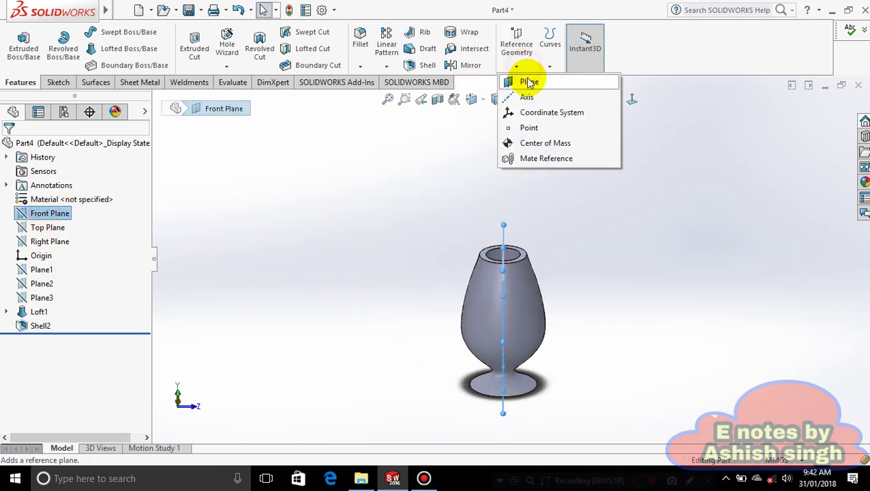
click(528, 82)
click(808, 119)
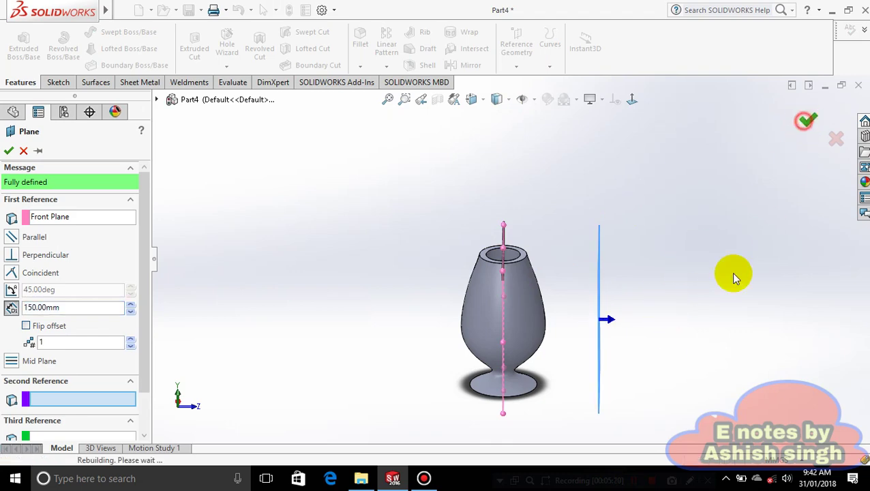
- Open a sketch on the plane offset from the Front Plane and view it face-on
middle_drag(722, 291, 648, 341)
right_click(573, 354)
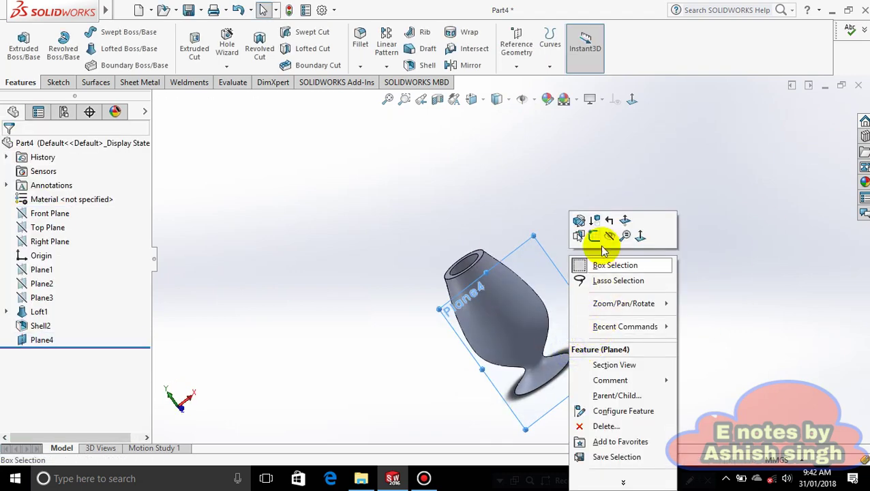
click(600, 240)
click(632, 100)
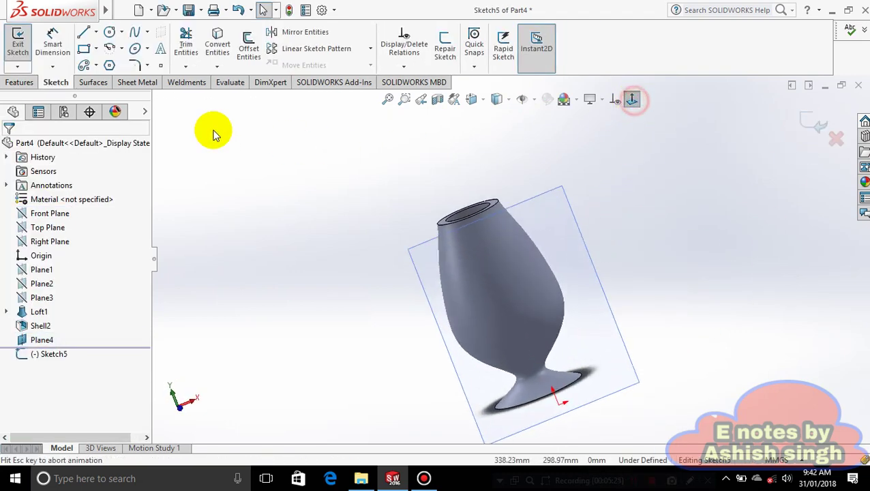
- Draw a closed, wavy nine-point spline outline in front of the goblet's bowl and exit the sketch
click(96, 49)
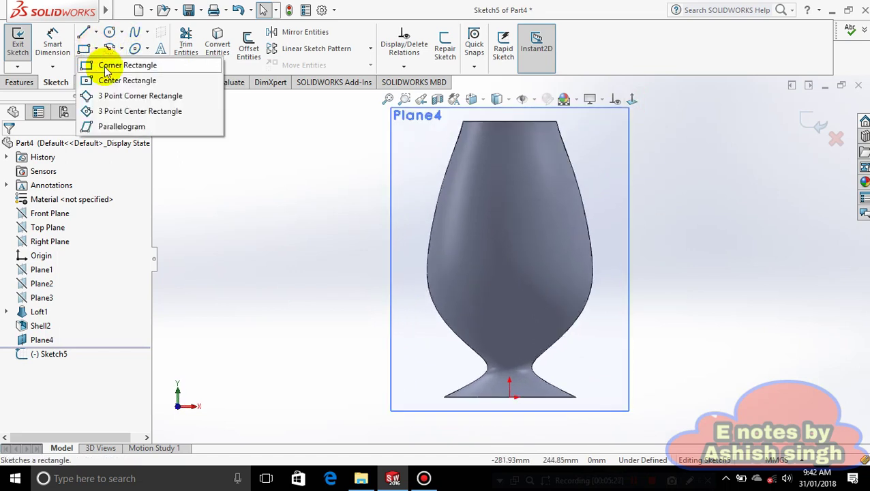
click(122, 48)
click(122, 33)
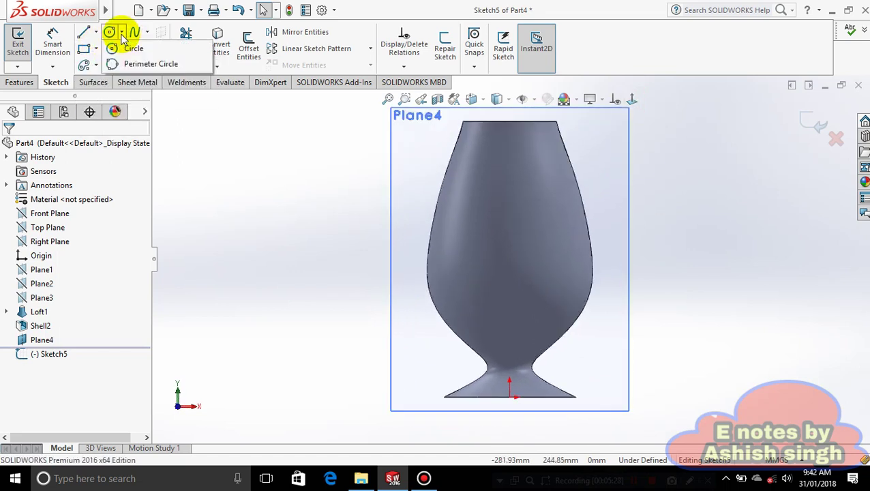
click(146, 32)
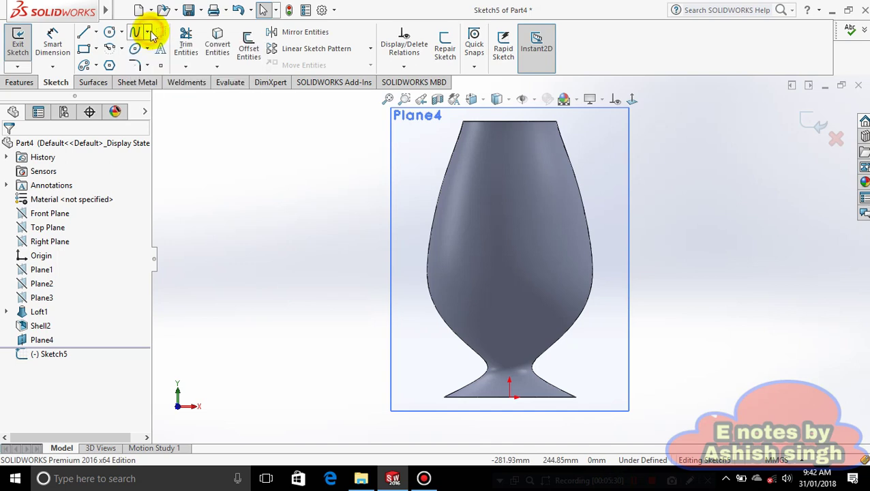
click(146, 32)
click(152, 48)
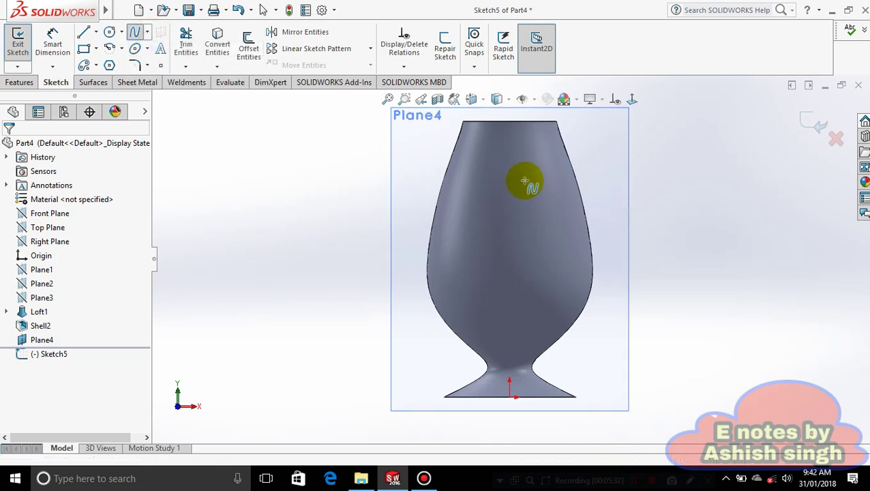
click(514, 184)
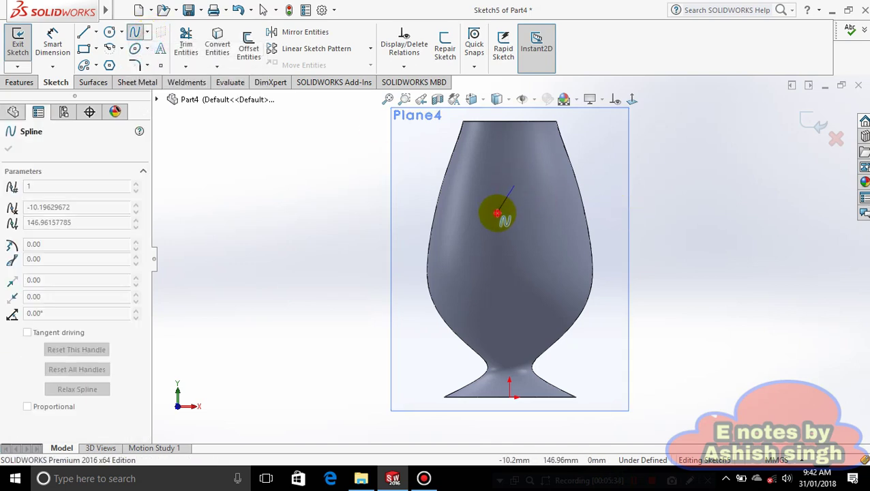
click(497, 214)
click(513, 243)
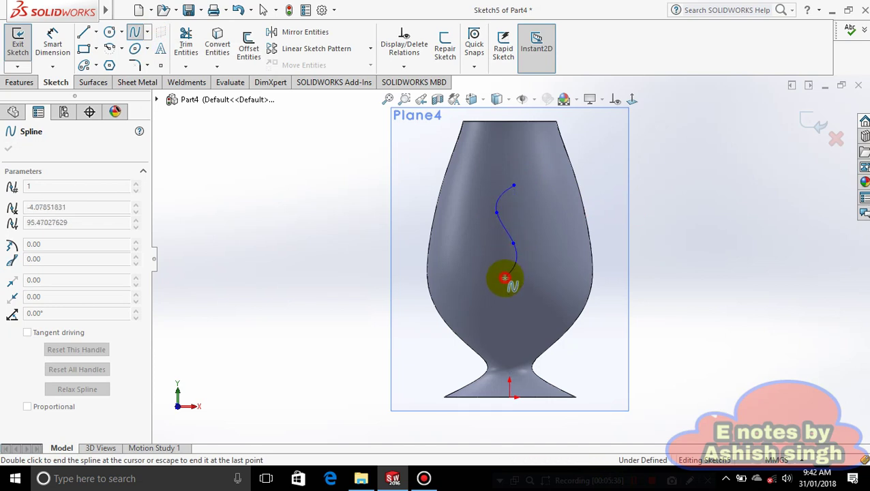
click(504, 277)
click(509, 313)
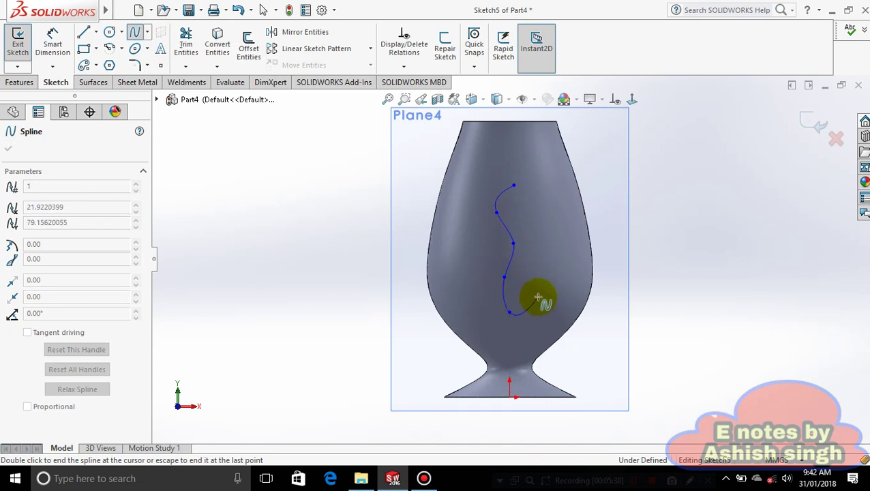
click(538, 295)
click(554, 257)
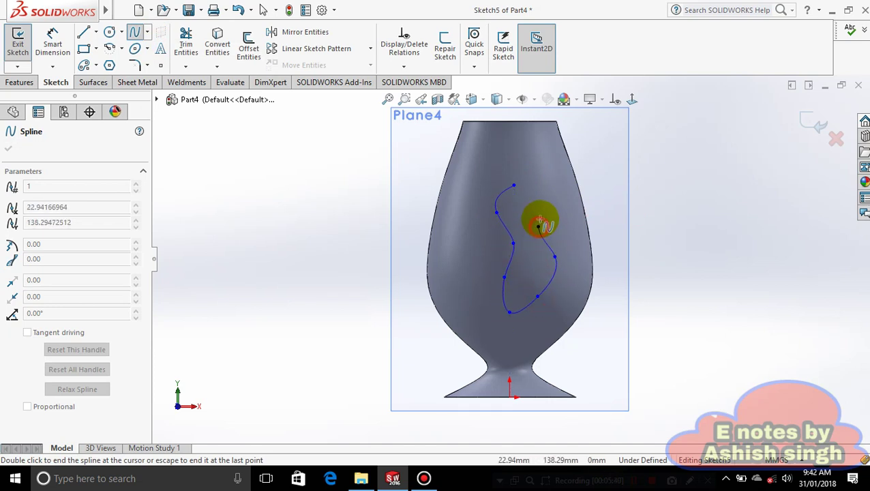
click(549, 204)
click(515, 184)
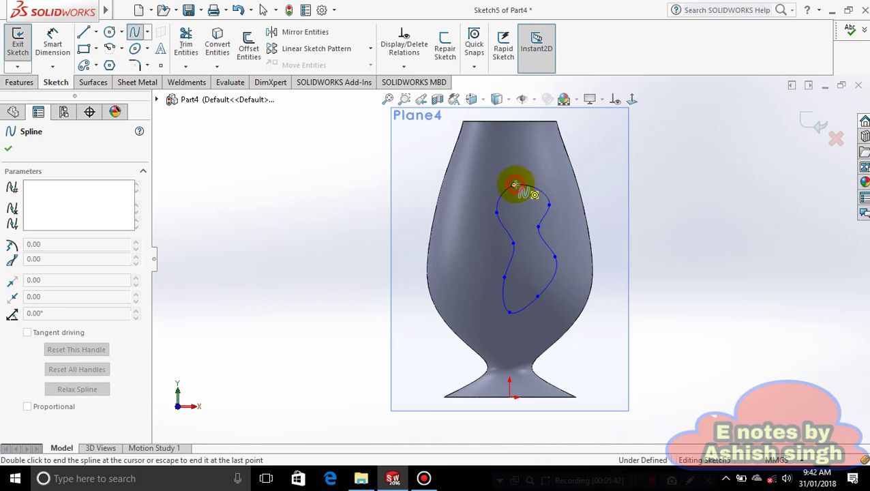
click(811, 120)
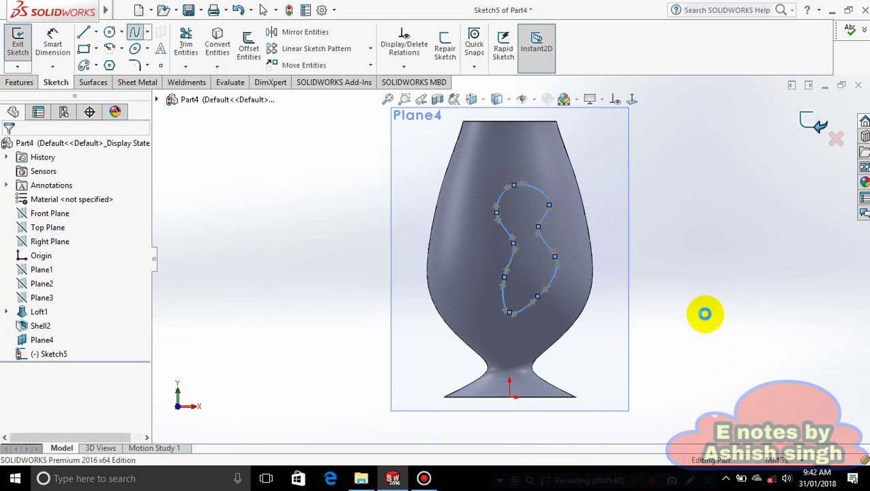
click(752, 332)
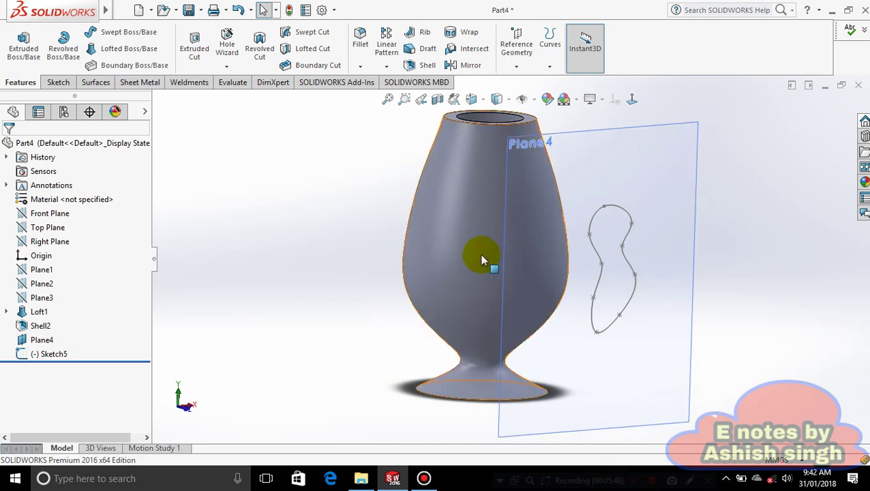
- Create a projection split line by projecting the closed spline sketch onto the goblet's outer face
middle_drag(340, 259, 409, 156)
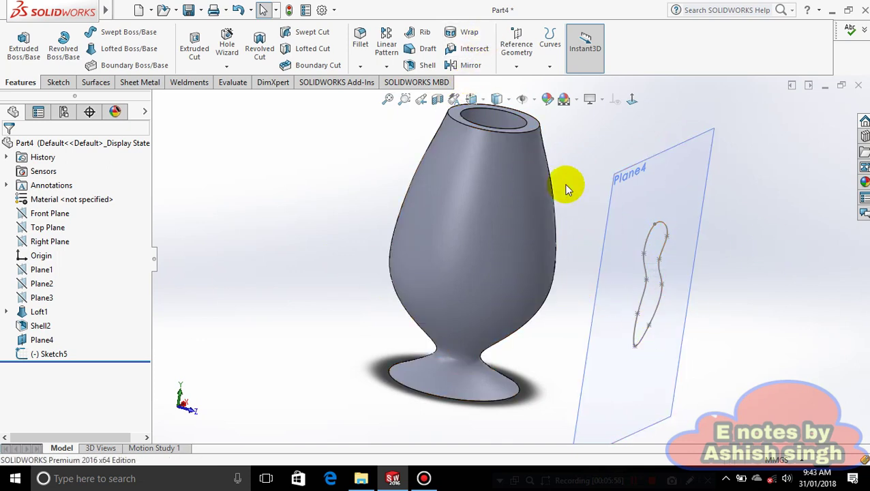
click(547, 66)
click(556, 81)
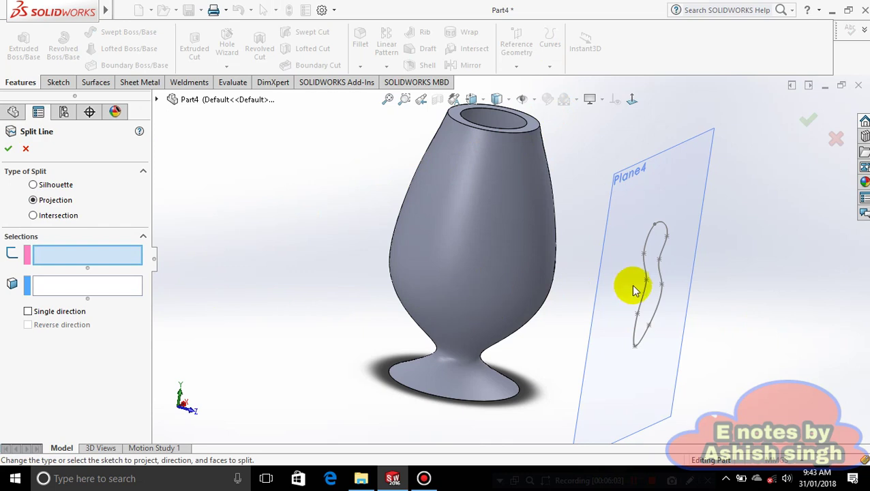
click(646, 298)
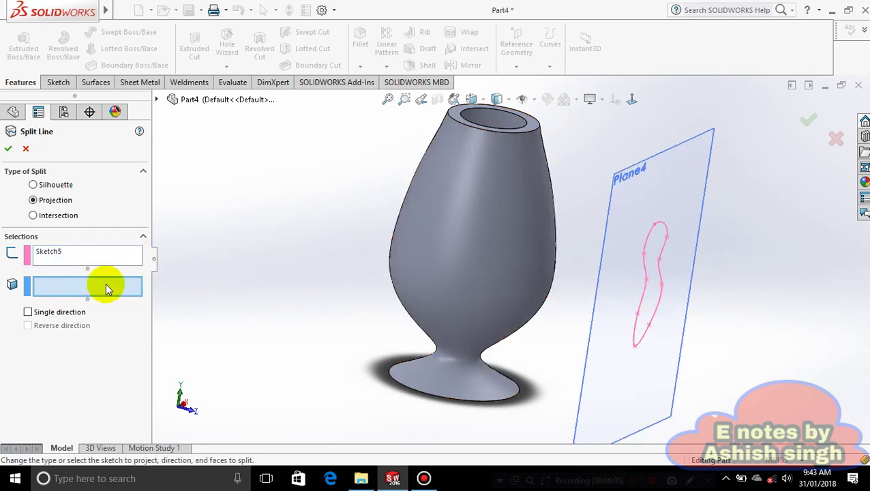
click(460, 272)
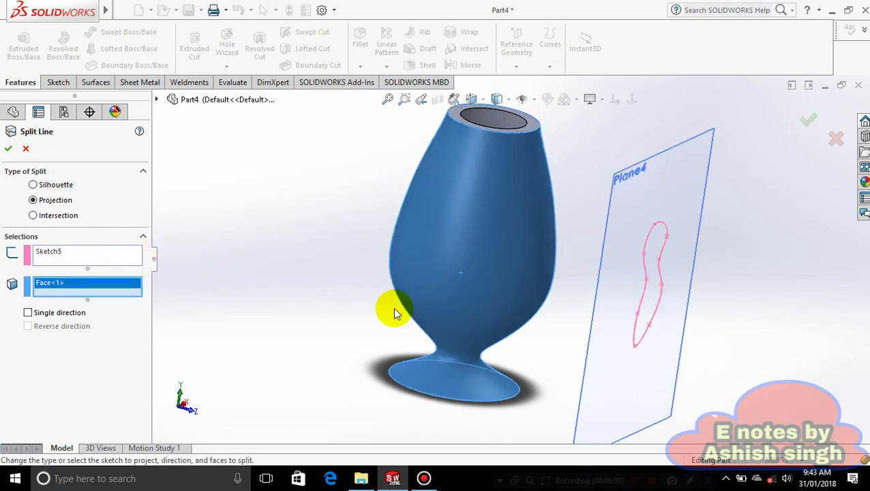
click(8, 148)
click(270, 248)
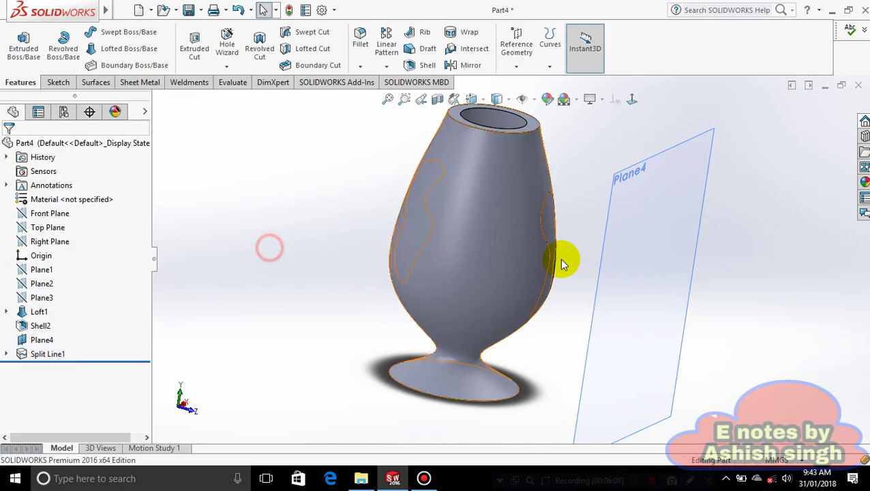
- Hide the offset plane and inspect the split outlines on both sides of the goblet
right_click(692, 230)
click(734, 206)
middle_drag(660, 266, 582, 443)
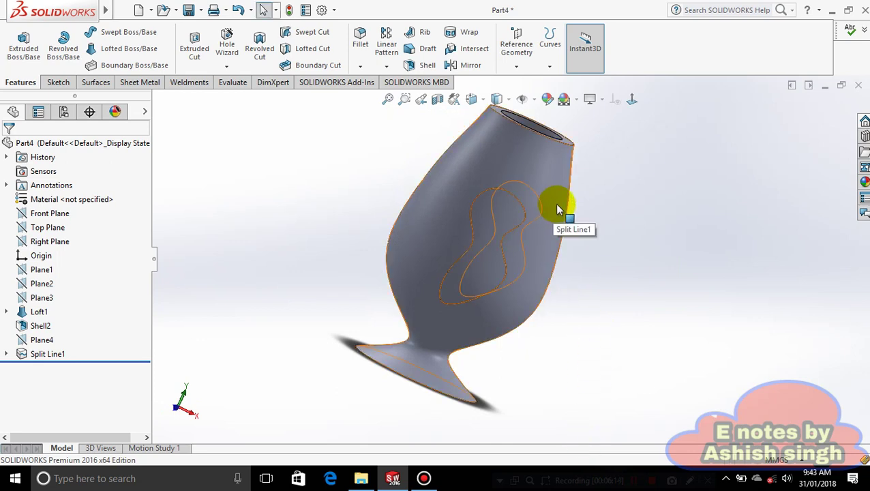
middle_drag(646, 293, 610, 337)
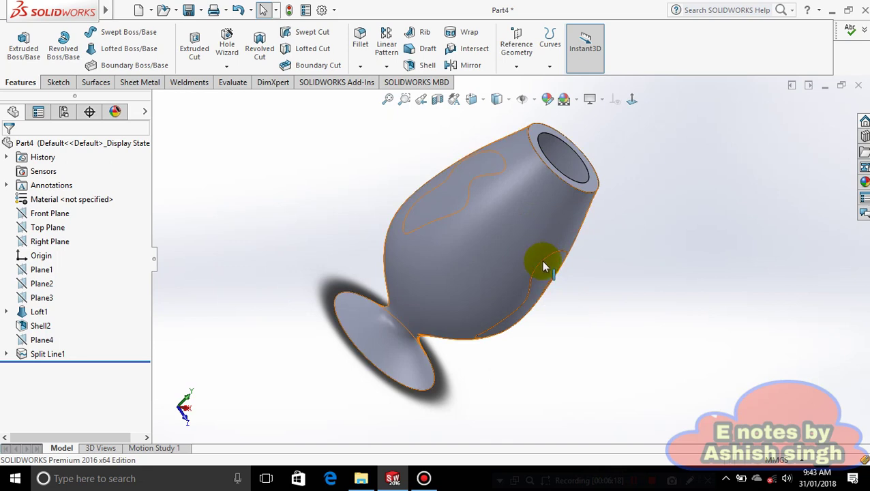
scroll(644, 315, up, 3)
middle_drag(642, 313, 587, 208)
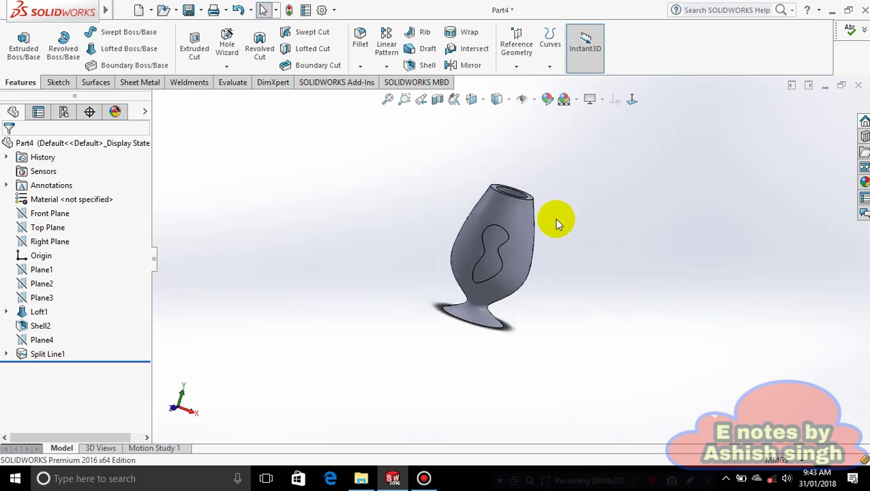
scroll(490, 264, down, 3)
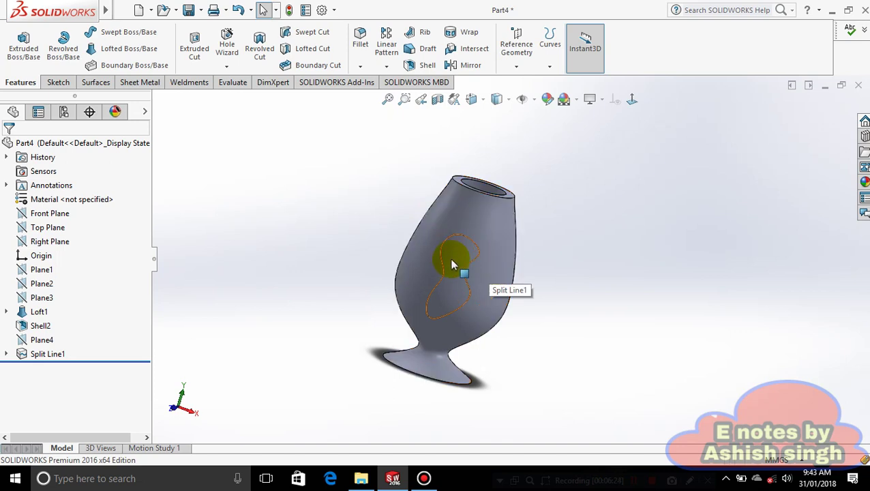
click(548, 66)
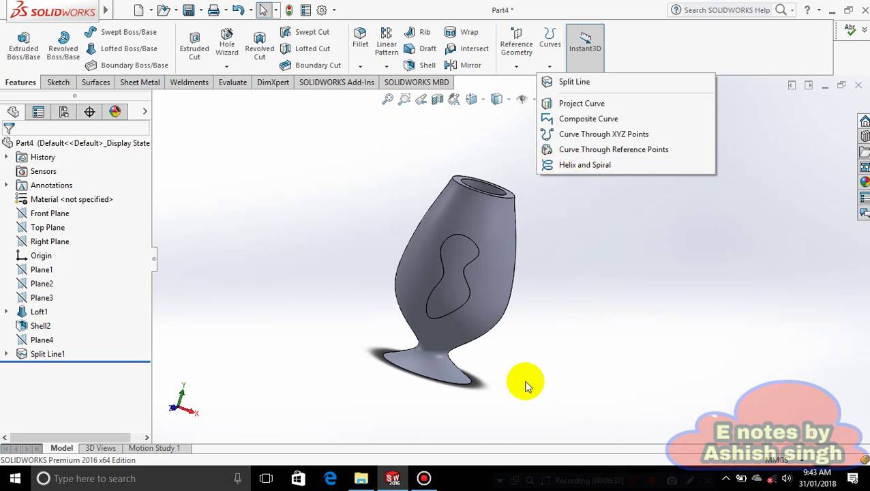
- Sketch a circle about 154 mm in diameter, centred on the origin, on the underside of the goblet's base
middle_drag(618, 323, 744, 243)
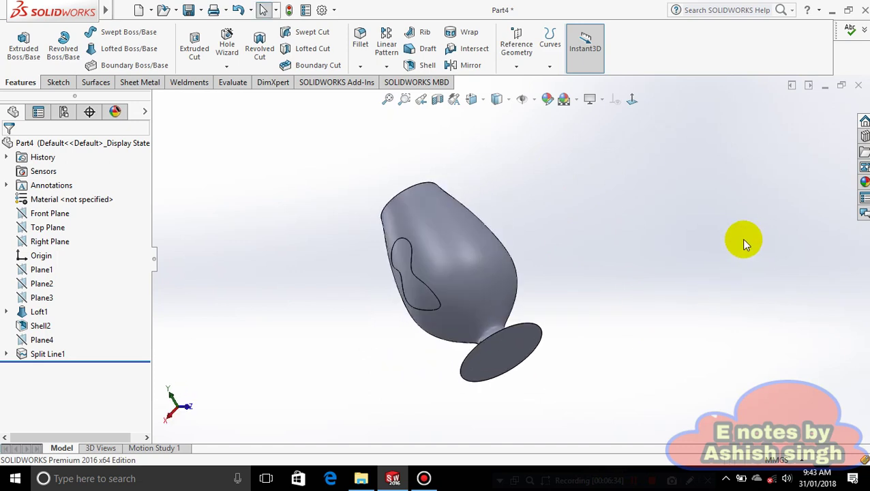
right_click(527, 347)
click(549, 124)
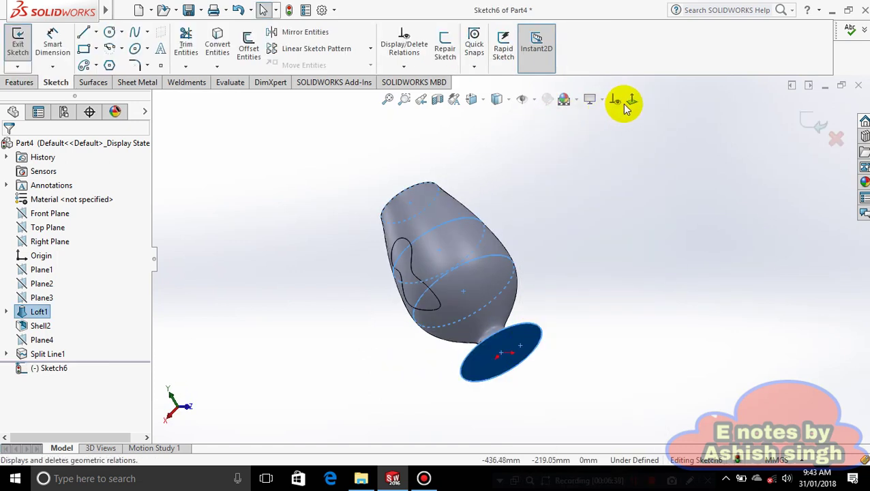
click(122, 32)
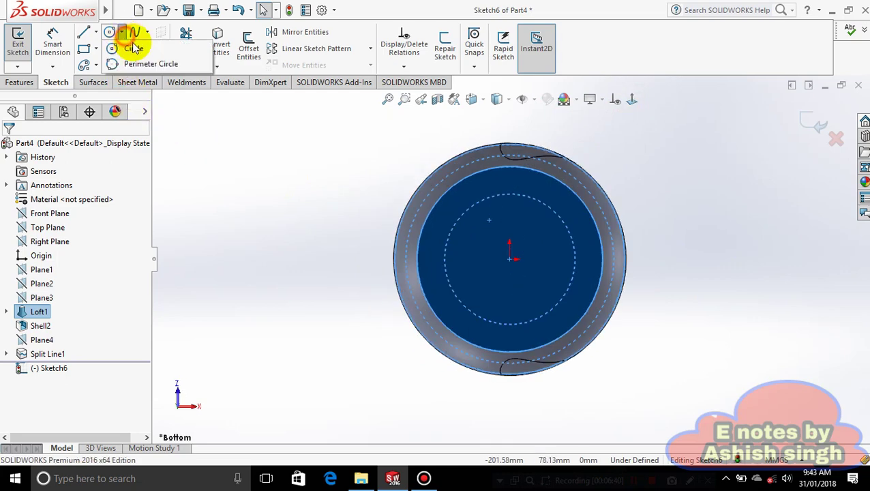
click(119, 46)
click(509, 259)
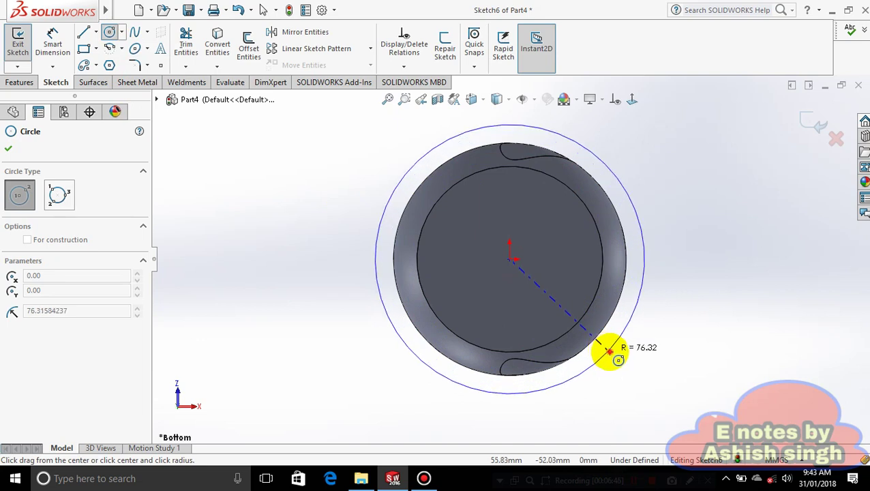
click(611, 349)
click(8, 153)
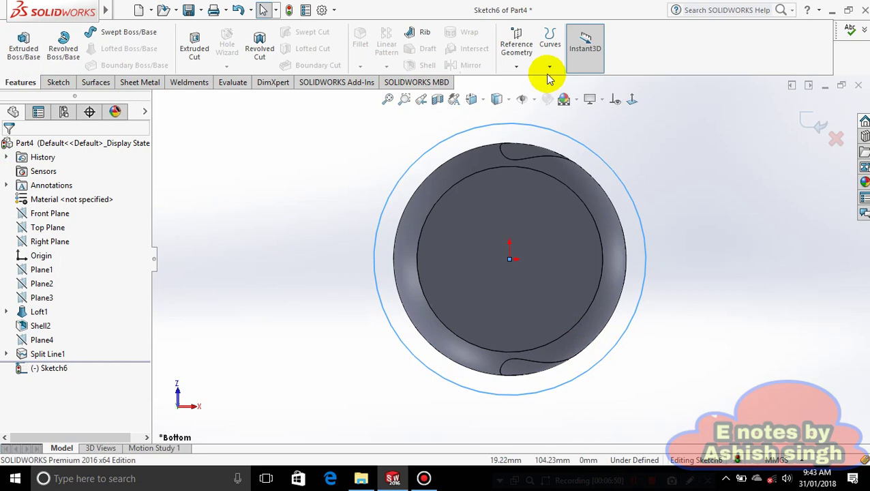
- Start a 5-revolution constant-pitch helix from the circle, running up around the goblet, and reduce its pitch to 36.35 mm
click(549, 66)
click(540, 119)
middle_drag(706, 237, 661, 205)
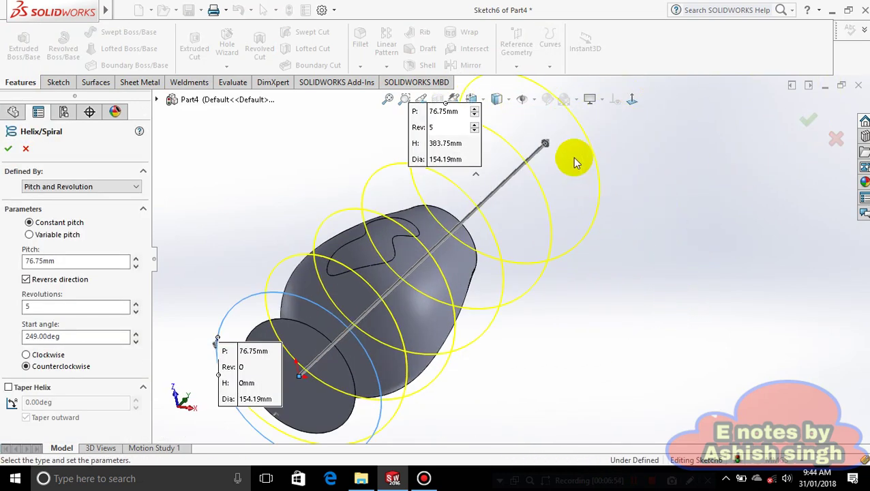
drag(546, 145, 436, 287)
middle_drag(437, 287, 443, 359)
click(118, 191)
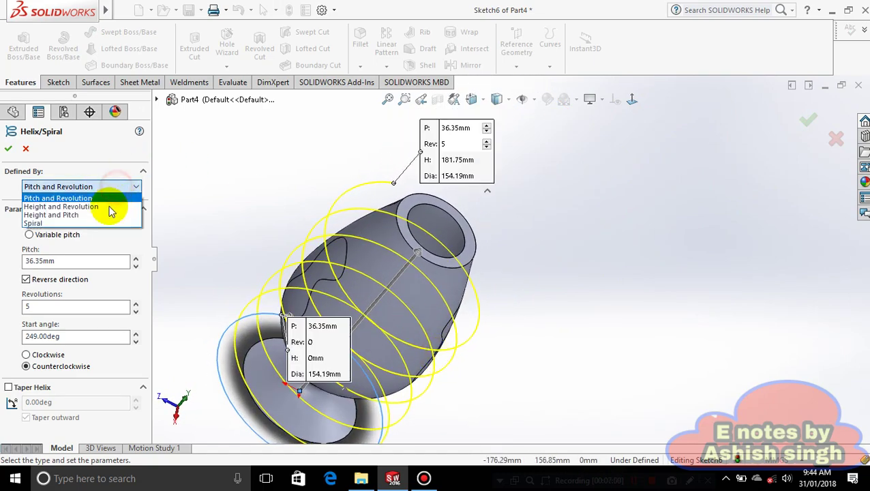
click(177, 216)
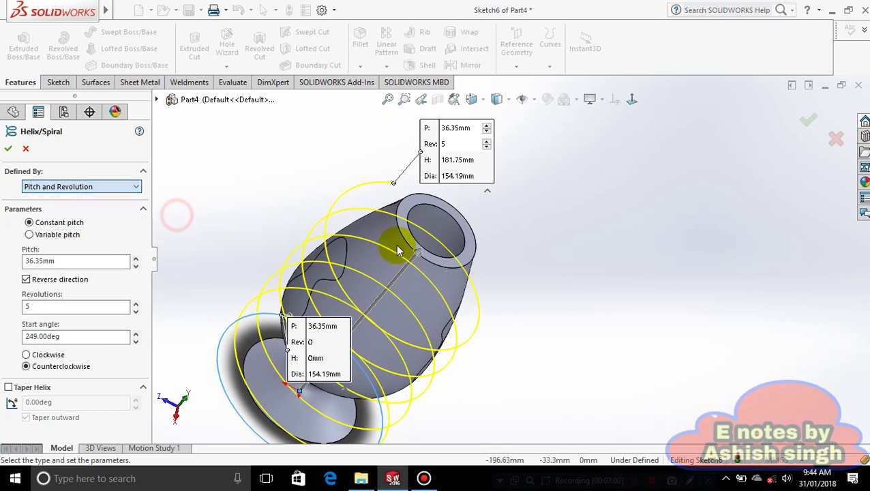
- Increase the helix pitch to 39.55 mm, accept the helix and inspect it around the goblet
drag(417, 258, 431, 242)
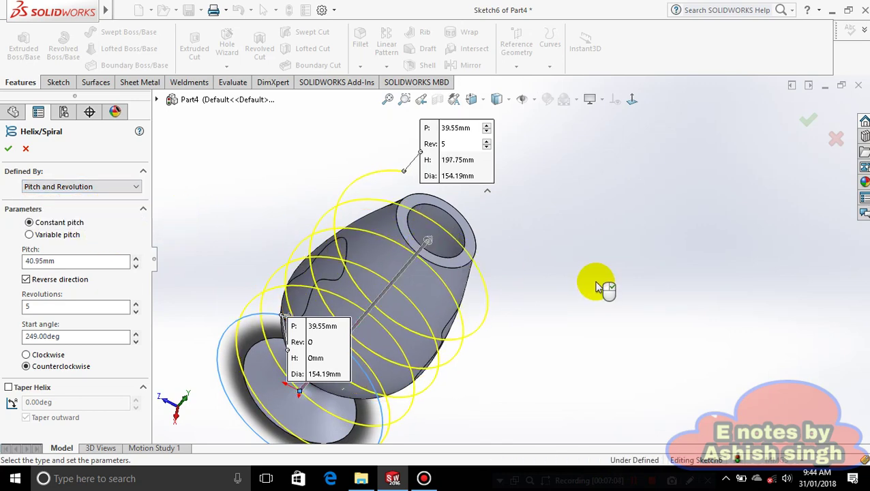
middle_drag(602, 287, 607, 218)
scroll(563, 285, up, 3)
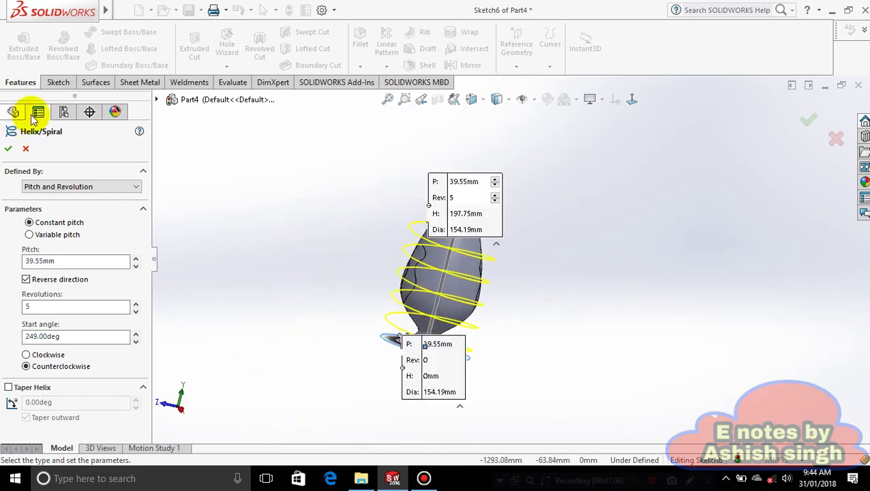
click(9, 151)
click(579, 296)
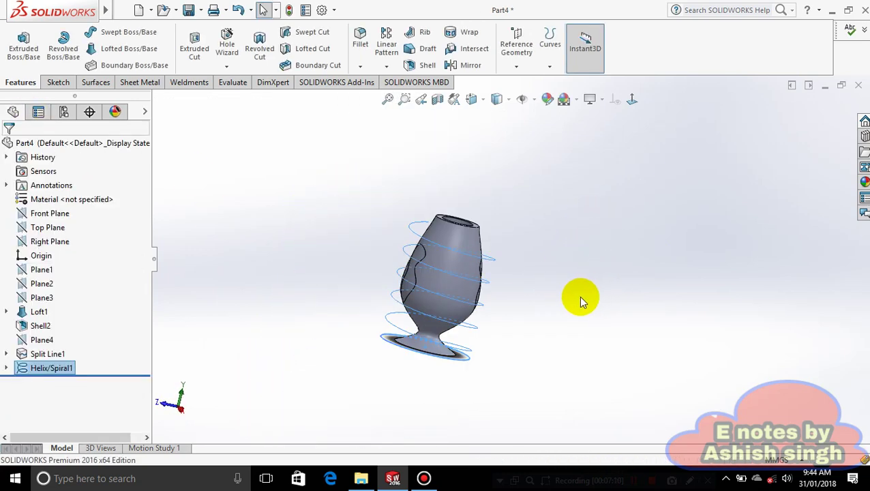
middle_drag(503, 315, 609, 231)
scroll(525, 314, down, 4)
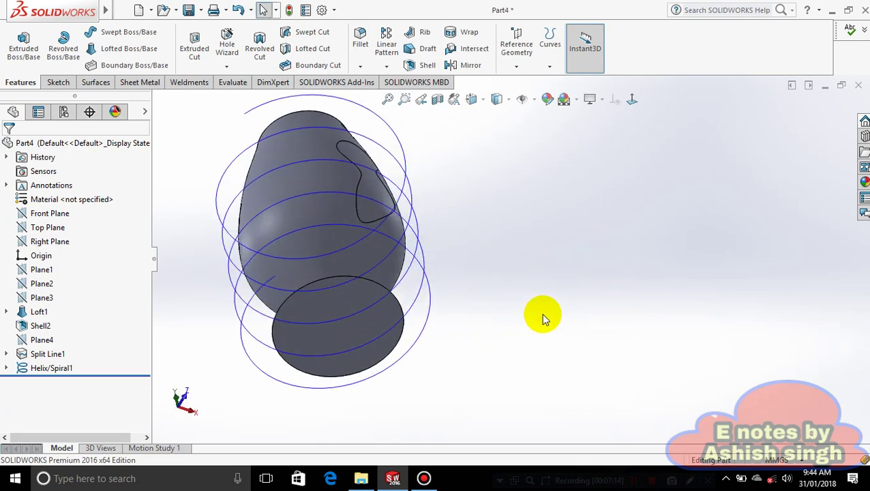
- Sketch a line about 76.7 mm long on the underside of the goblet's base, from the origin to the helix's start point
right_click(366, 336)
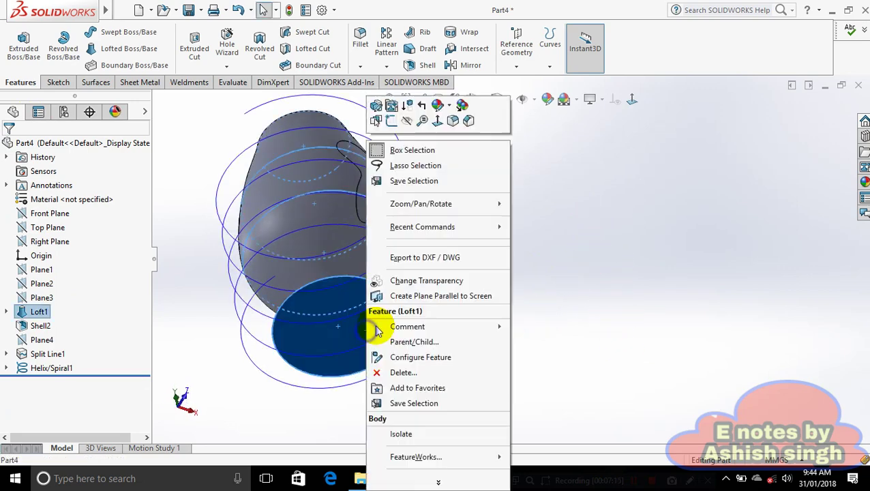
click(396, 122)
click(626, 98)
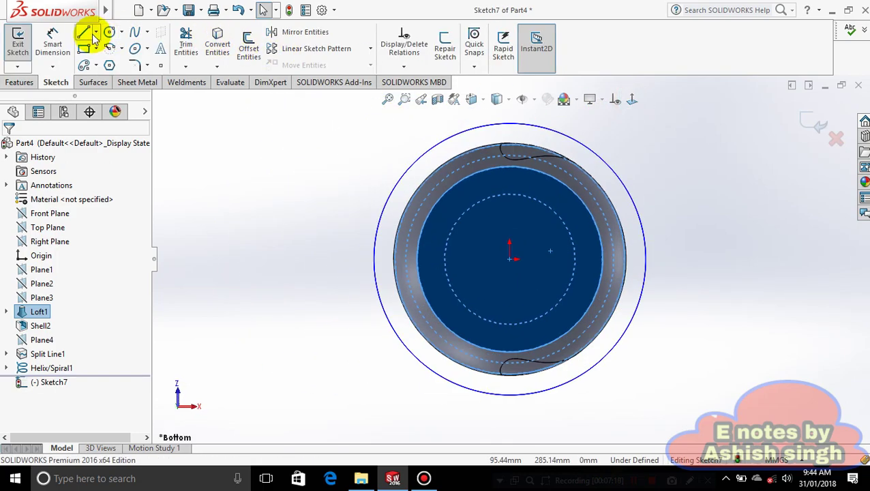
click(96, 32)
click(102, 47)
middle_drag(311, 154, 380, 228)
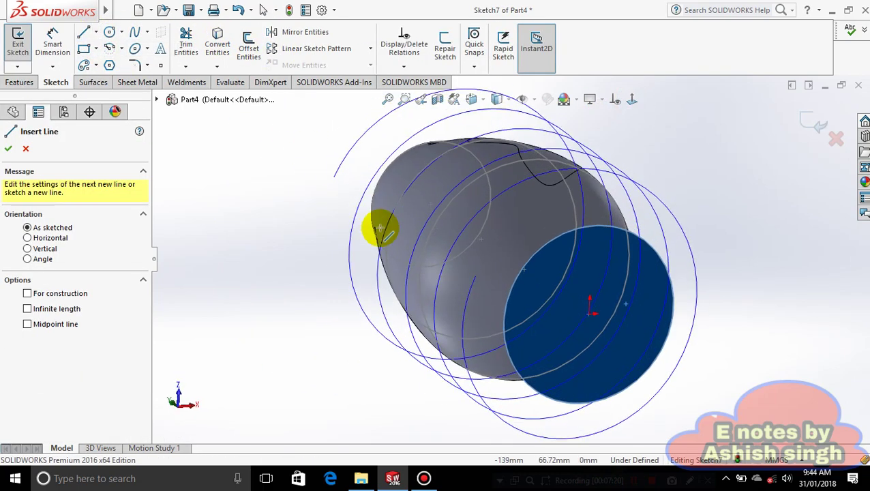
click(591, 312)
click(479, 279)
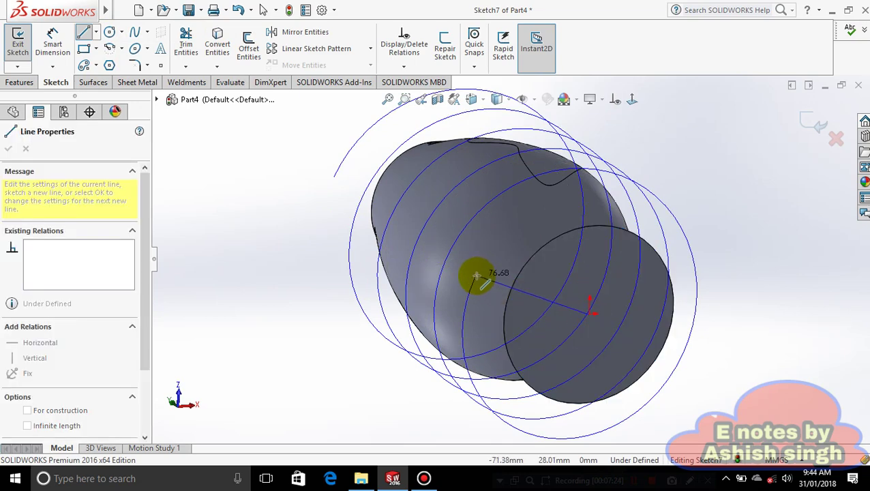
click(475, 275)
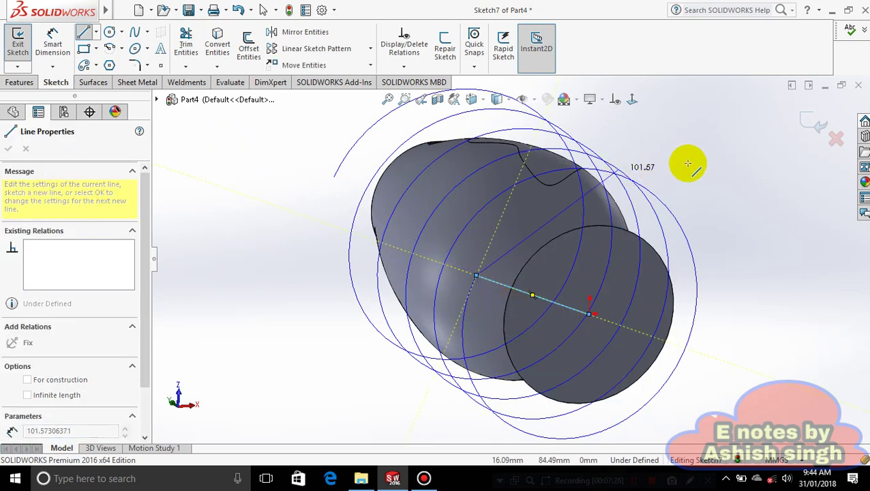
click(803, 123)
mouse_move(782, 243)
middle_down()
mouse_move(792, 258)
mouse_move(827, 270)
middle_up()
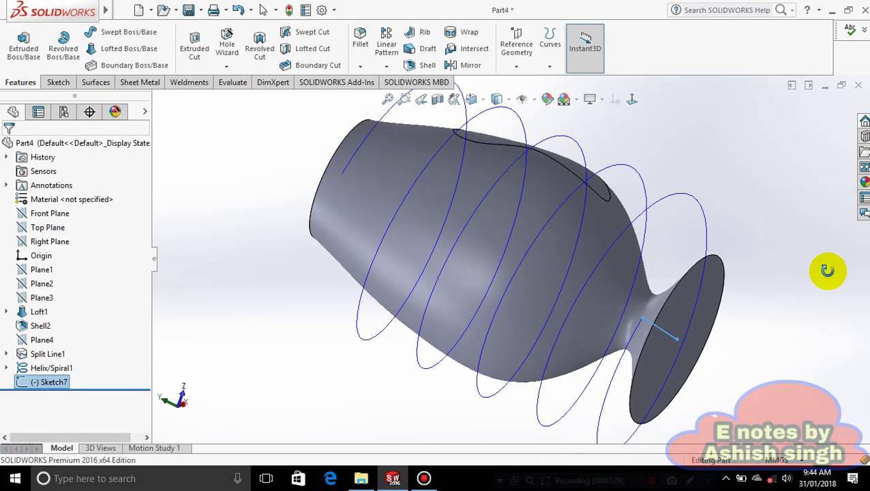
- Create a swept surface around the goblet, using the base line sketch as profile and the helix as path
click(95, 82)
click(91, 52)
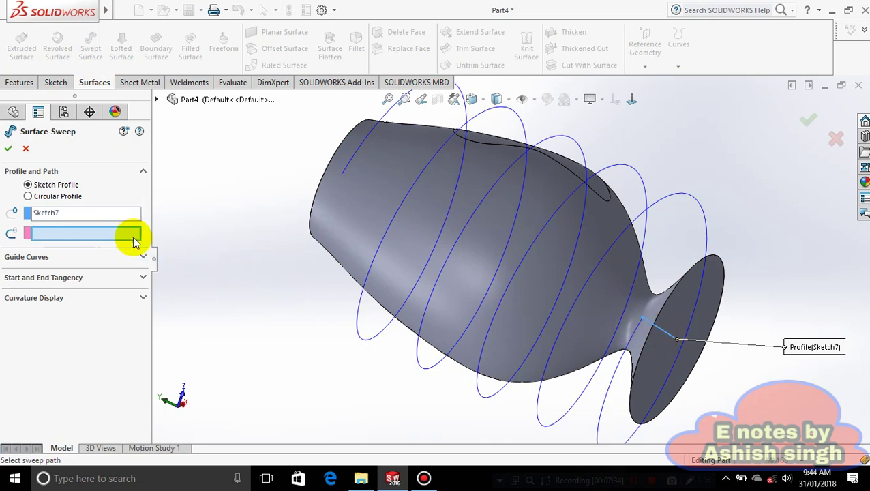
click(607, 257)
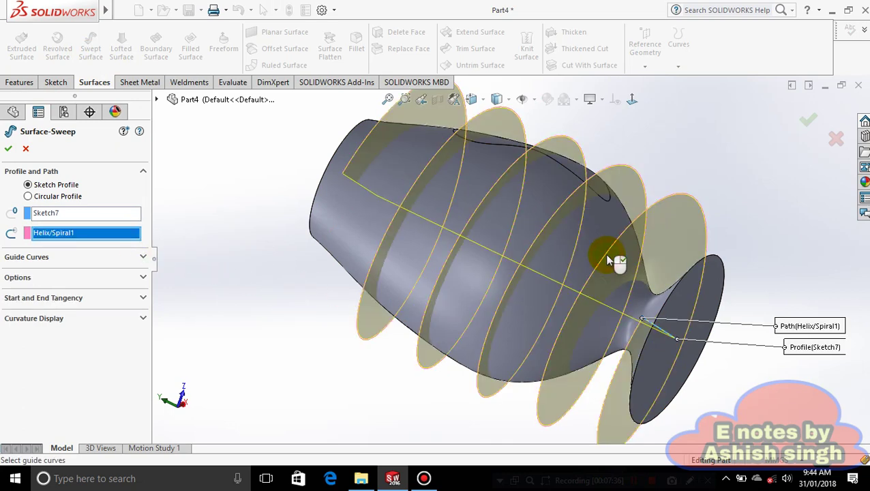
click(806, 124)
scroll(764, 264, down, 5)
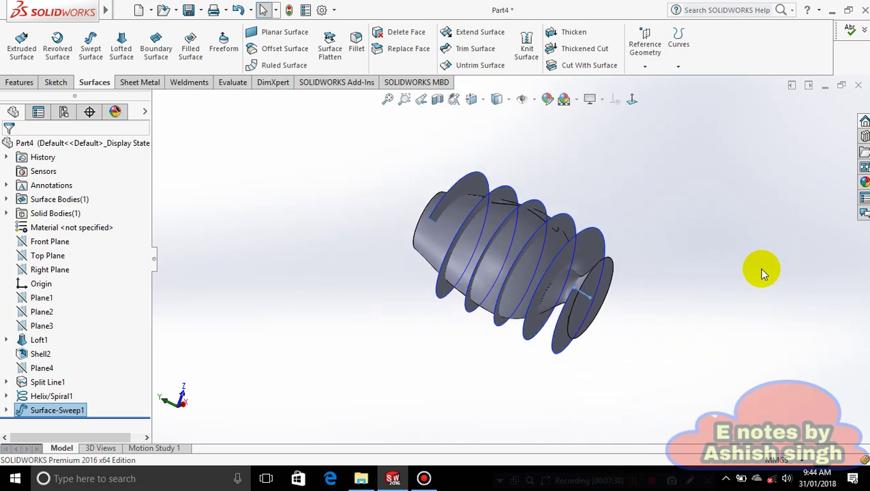
middle_drag(759, 265, 770, 158)
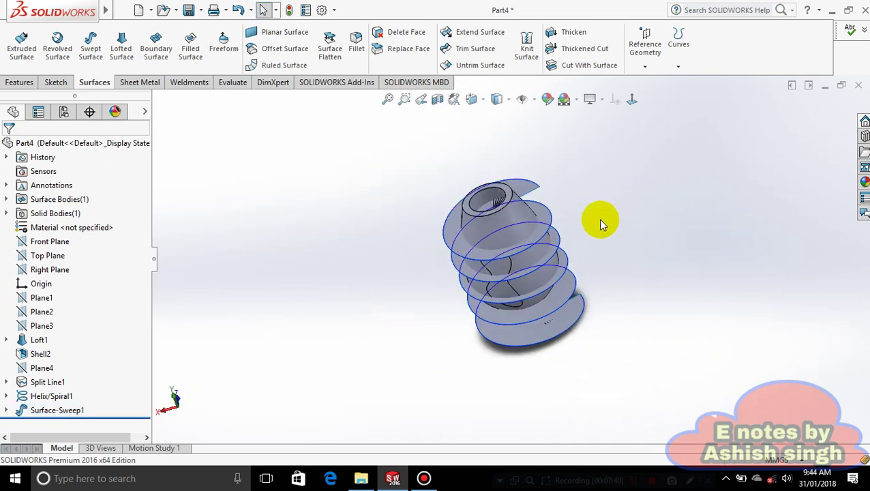
- Hide the helix curve and inspect the spiral surface around the goblet from below and above
right_click(560, 240)
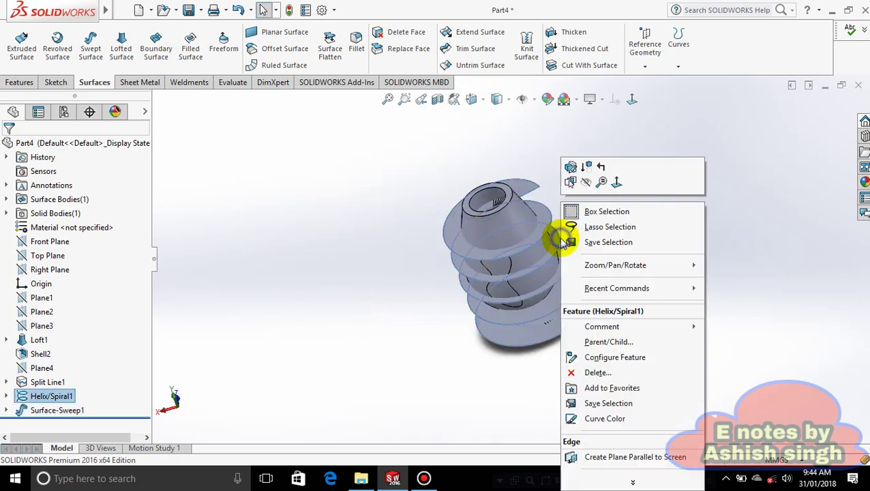
click(588, 182)
middle_drag(609, 258, 651, 188)
middle_drag(660, 304, 602, 237)
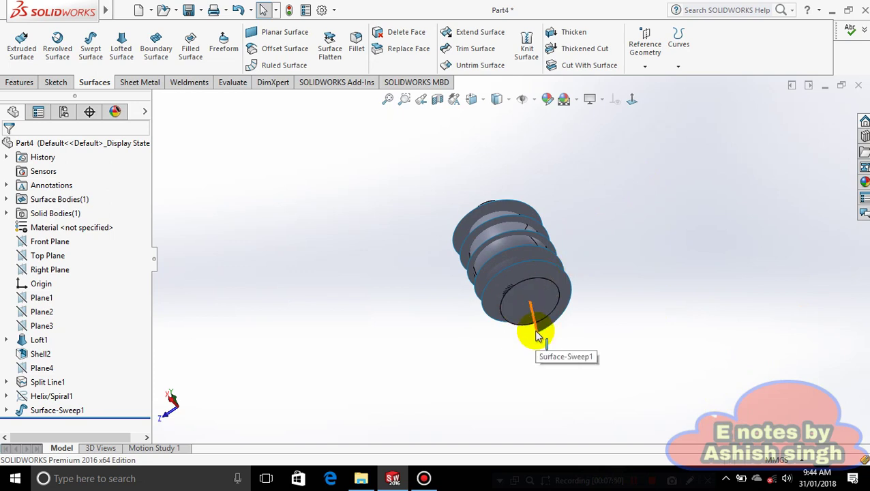
middle_drag(611, 272, 458, 237)
scroll(443, 252, down, 5)
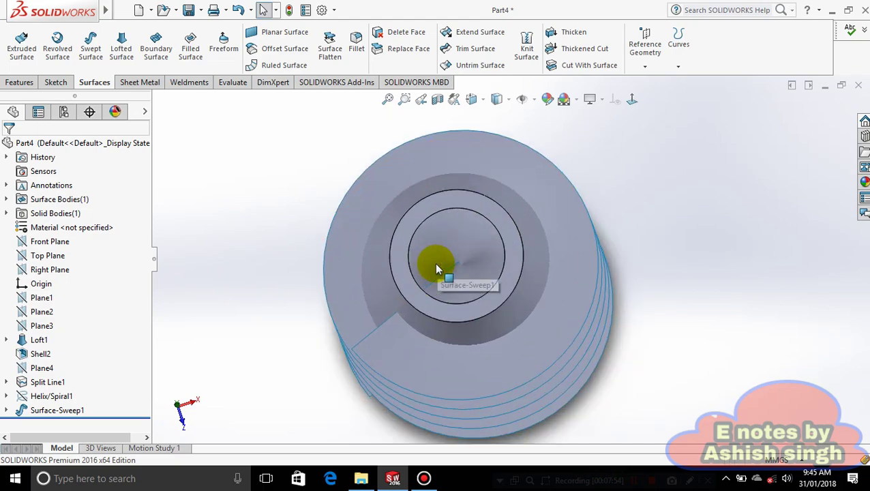
- Start a section view on the Front Plane, offset the cutting plane to 8 mm and inspect the goblet's interior with the spiral surface
click(437, 100)
middle_drag(740, 351, 733, 251)
scroll(733, 251, up, 6)
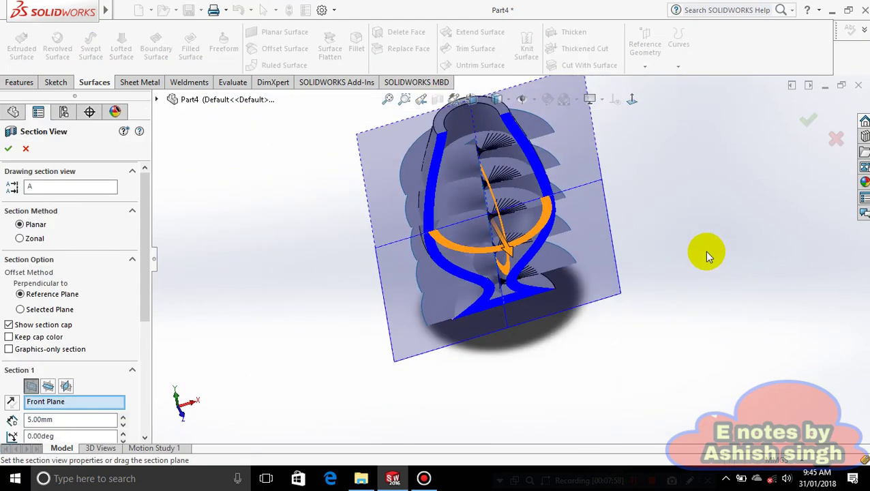
scroll(471, 268, down, 3)
middle_drag(490, 303, 522, 255)
mouse_move(439, 287)
mouse_down()
mouse_move(466, 293)
mouse_move(519, 333)
mouse_move(446, 291)
mouse_move(442, 311)
mouse_move(446, 275)
mouse_move(443, 295)
mouse_up()
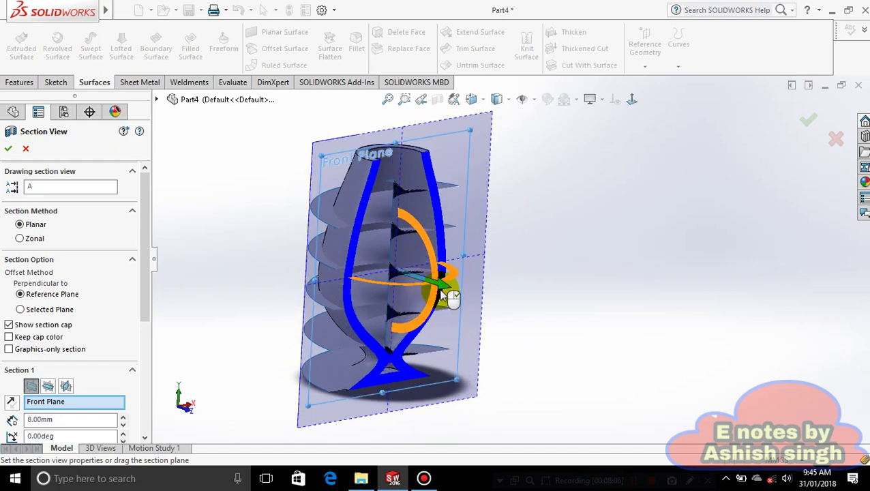
scroll(442, 252, down, 5)
middle_drag(371, 257, 405, 237)
scroll(559, 297, up, 5)
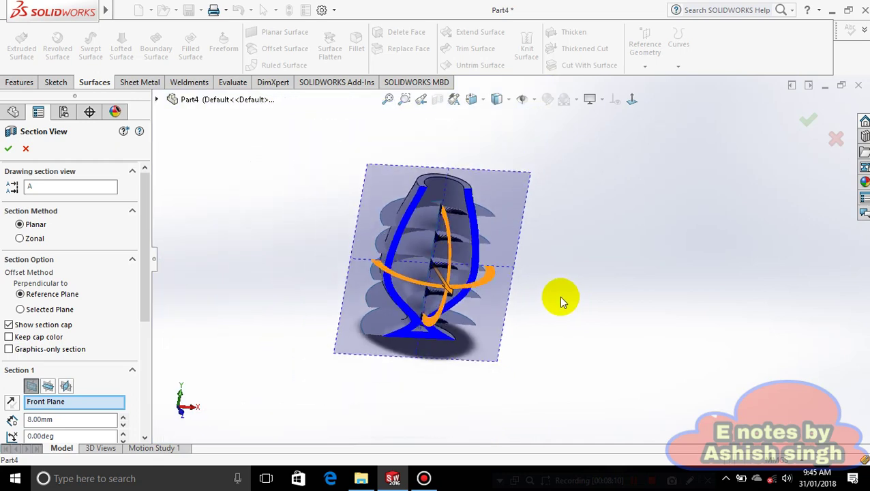
middle_drag(559, 297, 625, 379)
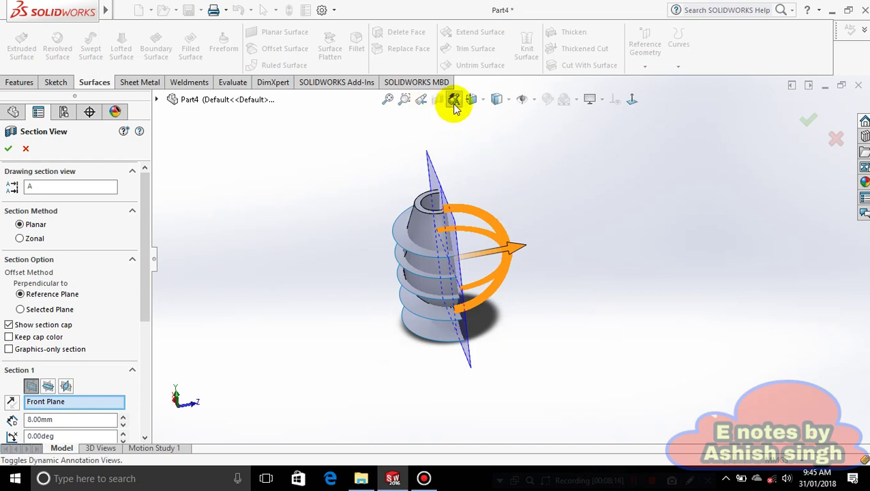
- Move the section plane to a 233 mm offset, clear of the goblet, accept the section view and inspect the whole model
drag(522, 244, 689, 292)
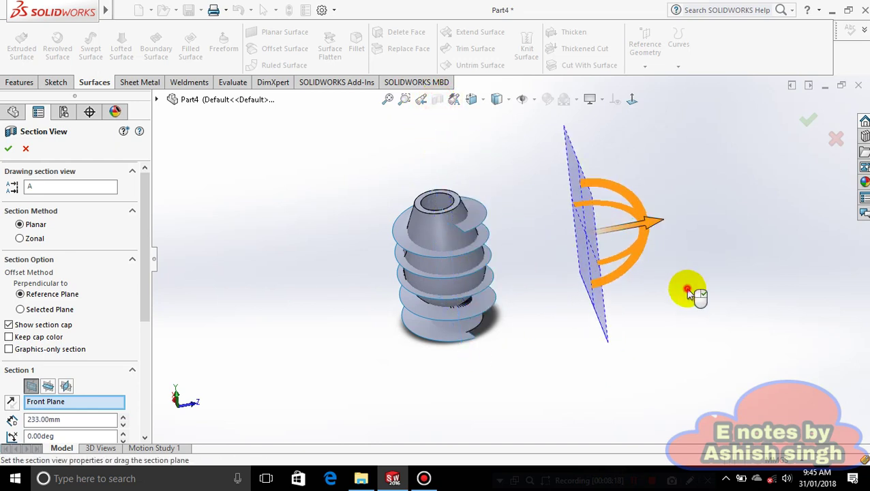
click(811, 122)
click(668, 243)
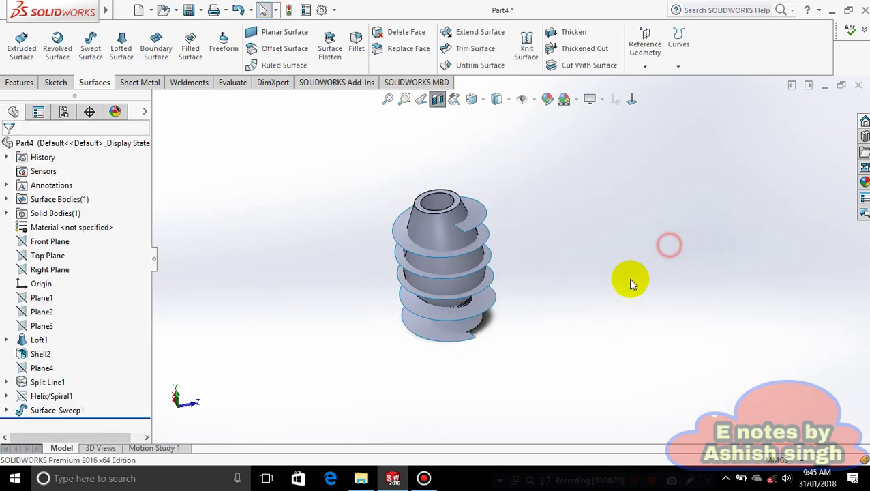
middle_drag(581, 267, 464, 240)
click(464, 240)
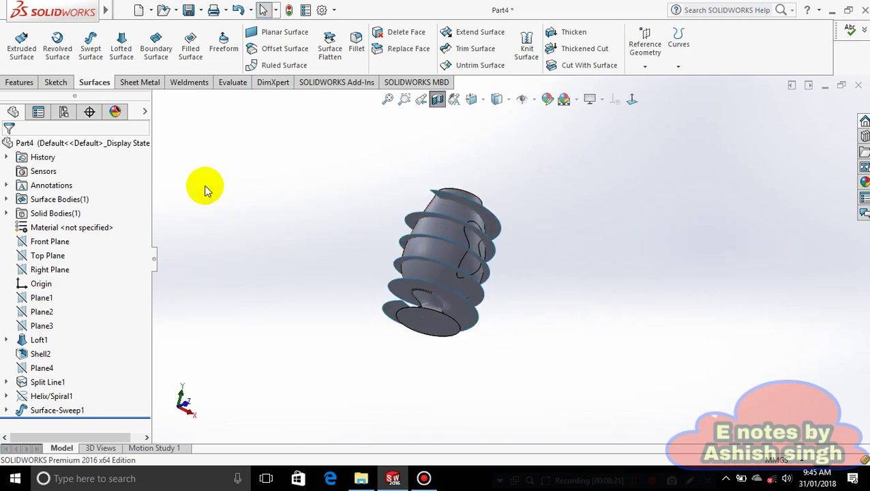
- Create a new part document and start a sketch on its Top Plane
click(149, 9)
click(159, 24)
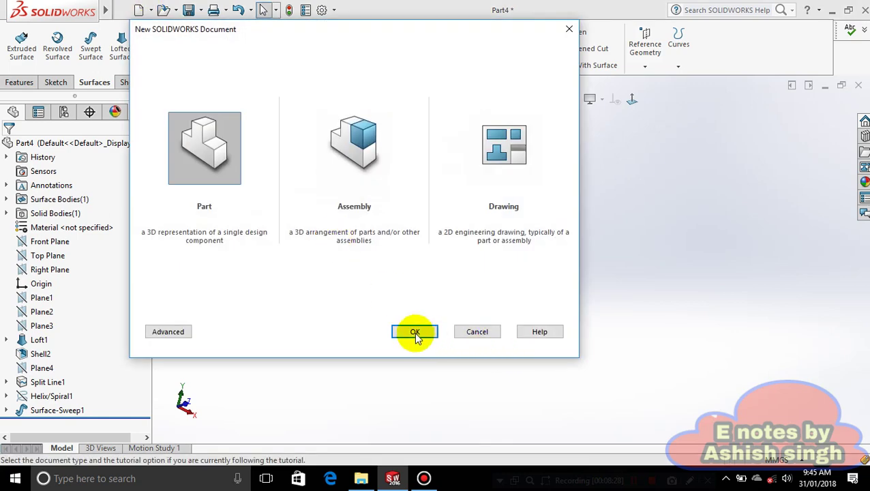
click(414, 332)
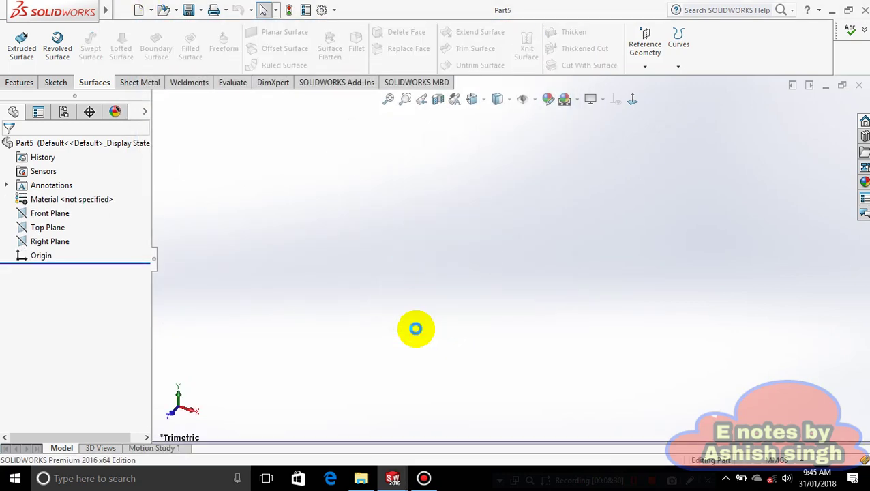
click(42, 227)
right_click(452, 235)
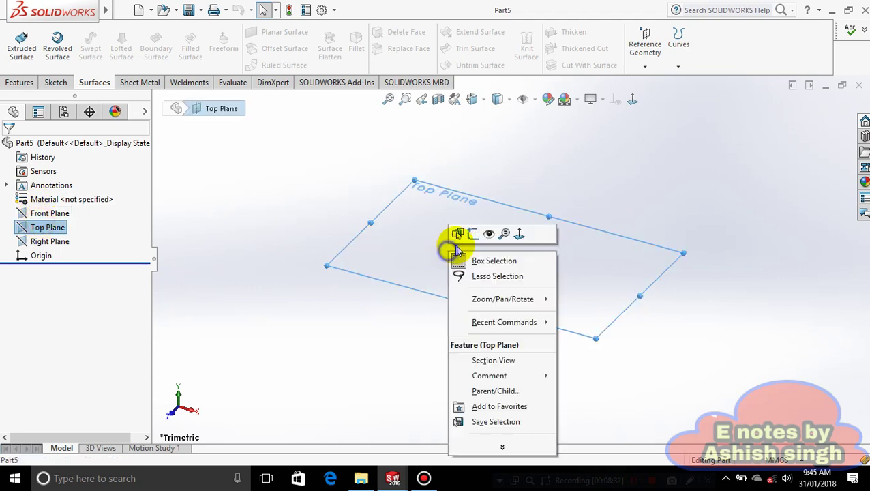
click(458, 233)
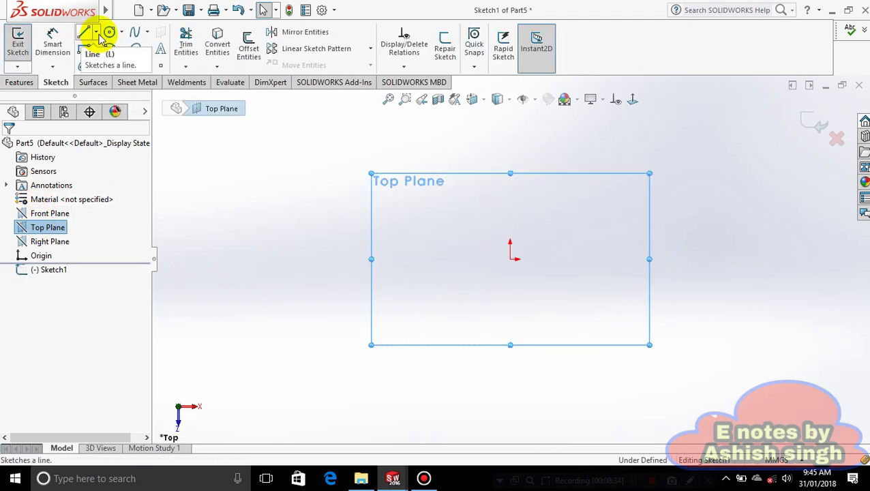
- Sketch a circle about 52 mm in diameter, centred on the origin
click(96, 32)
click(122, 32)
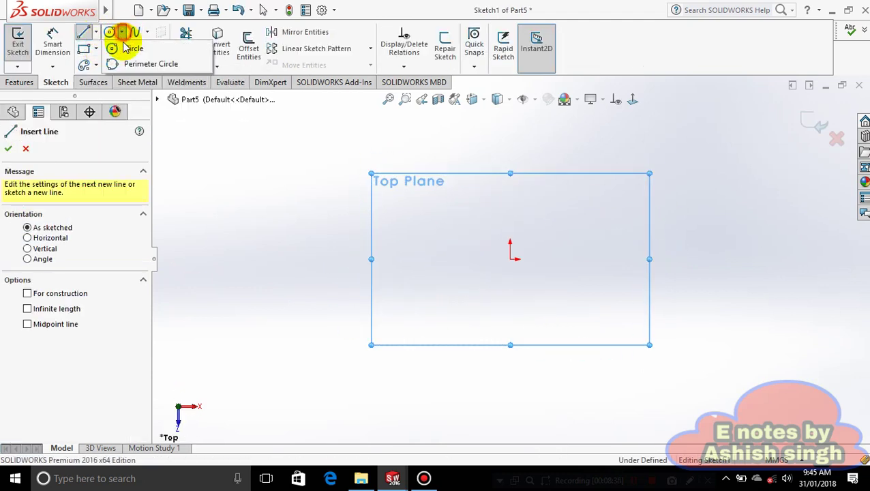
click(129, 49)
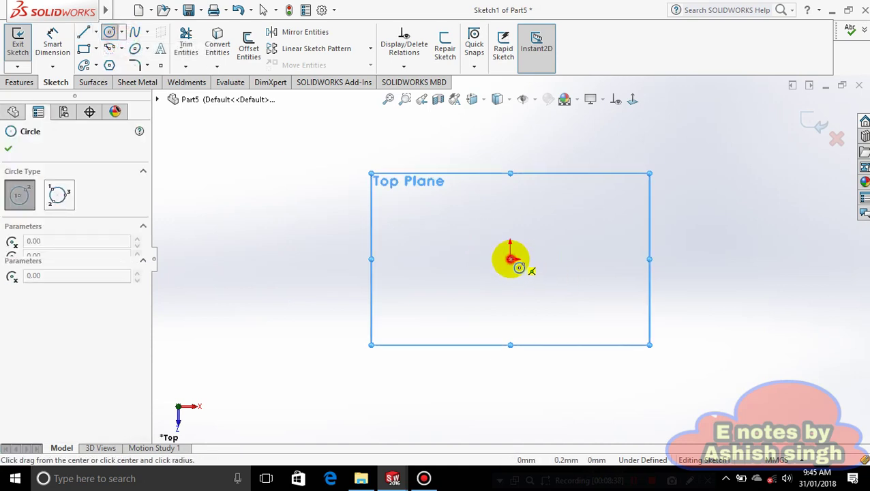
drag(510, 259, 531, 289)
click(8, 149)
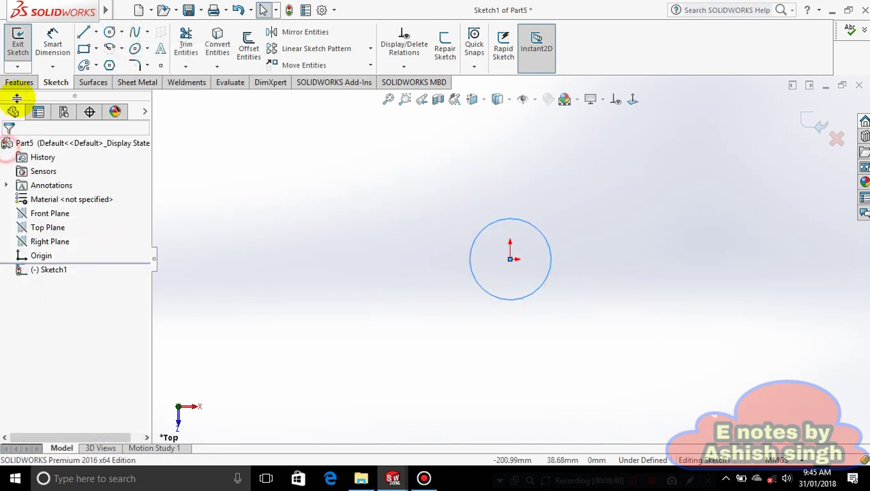
- Extrude the circle upward as a blind boss to form a long, slender cylinder
click(19, 83)
click(24, 46)
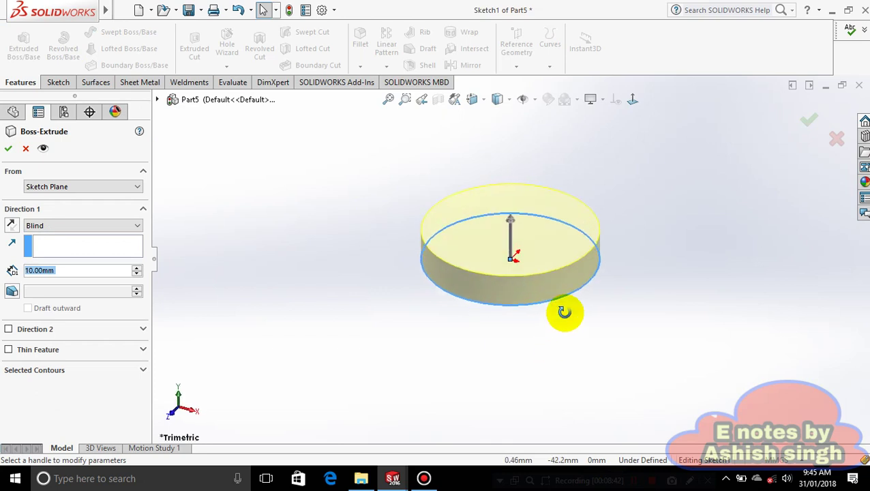
scroll(553, 272, up, 8)
drag(513, 244, 521, 111)
click(804, 121)
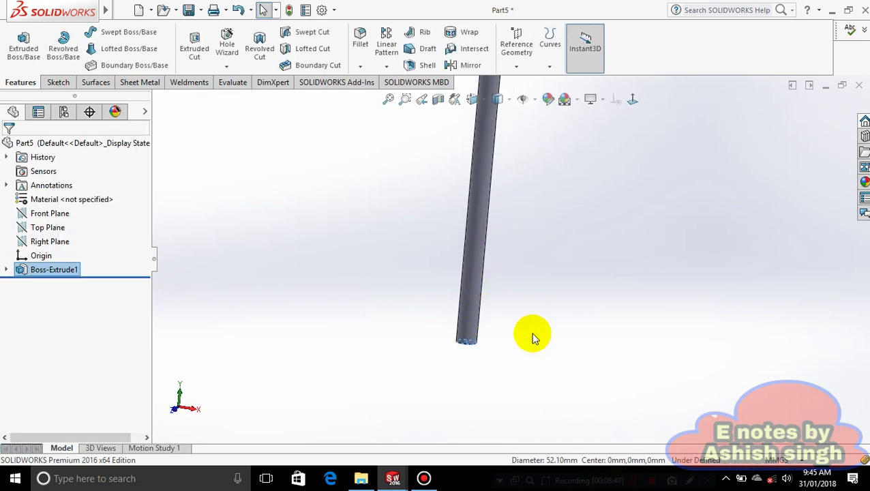
- Start a sketch on the cylinder's bottom end face and convert the face's circular outline into sketch geometry
middle_drag(552, 221, 512, 294)
click(542, 354)
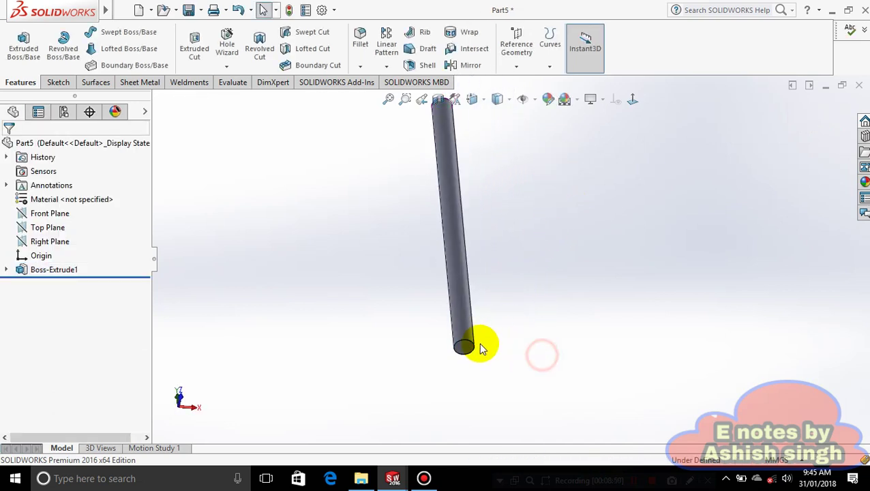
right_click(467, 349)
click(602, 111)
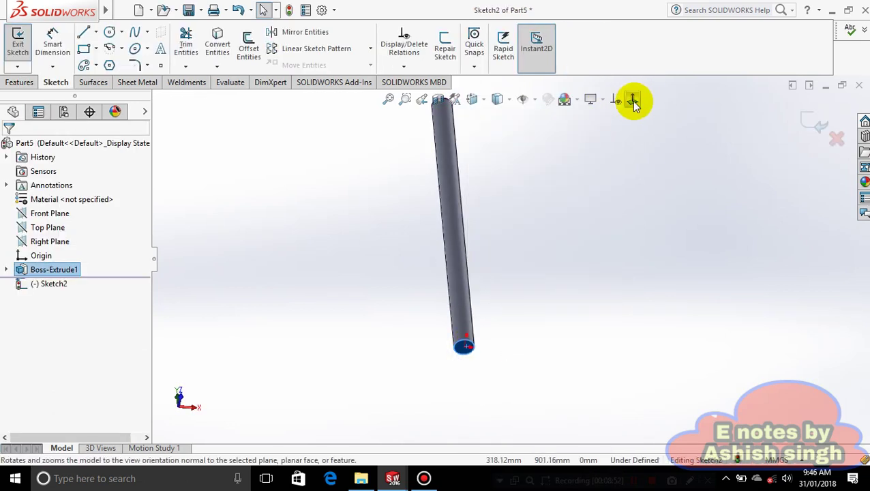
click(632, 99)
click(218, 40)
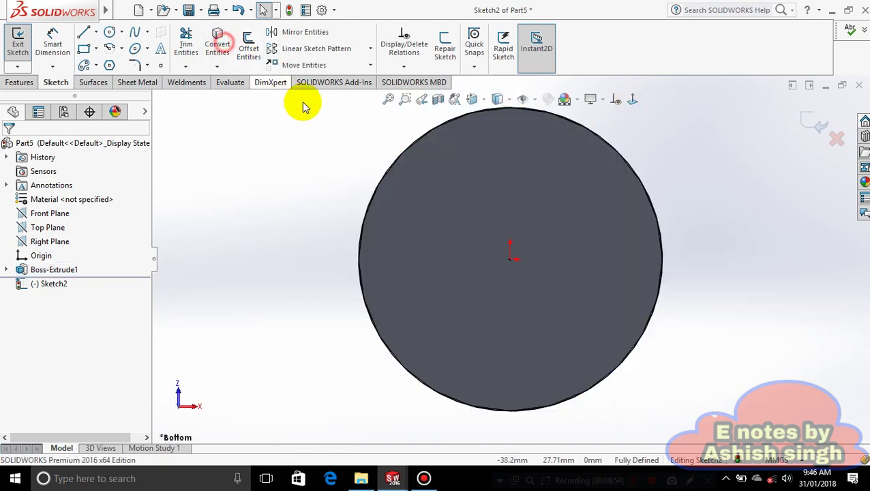
click(402, 155)
click(820, 130)
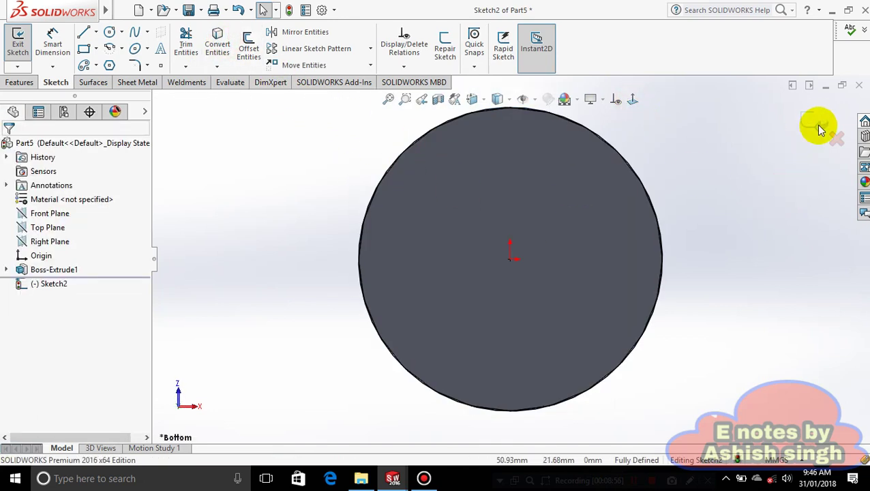
- Try to convert the cylinder's bottom end face outline into sketch geometry once more
click(218, 54)
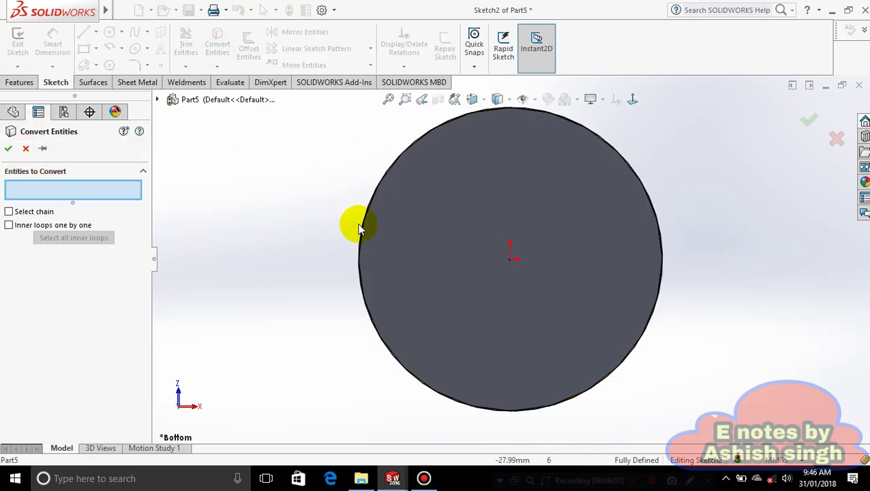
click(381, 231)
click(8, 149)
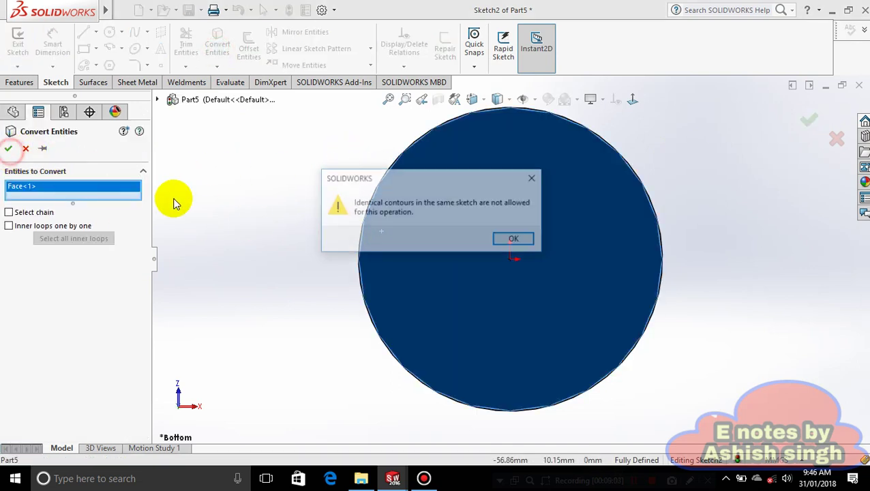
click(513, 242)
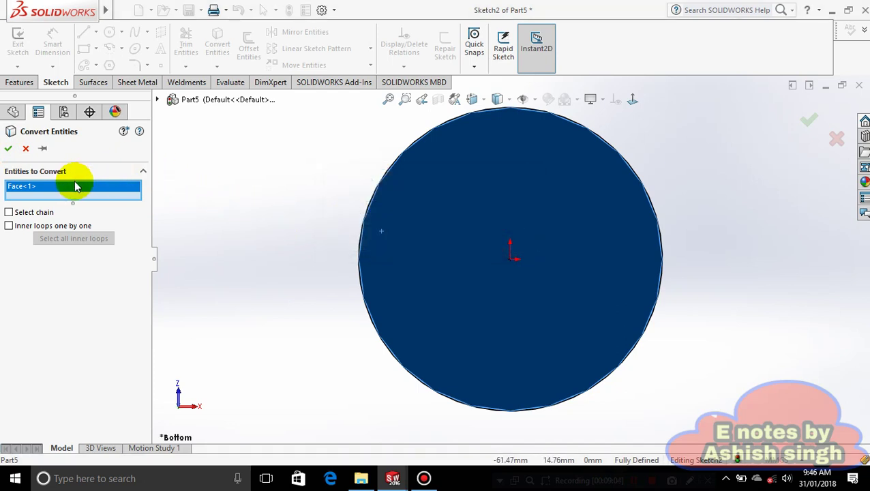
right_click(76, 187)
click(123, 190)
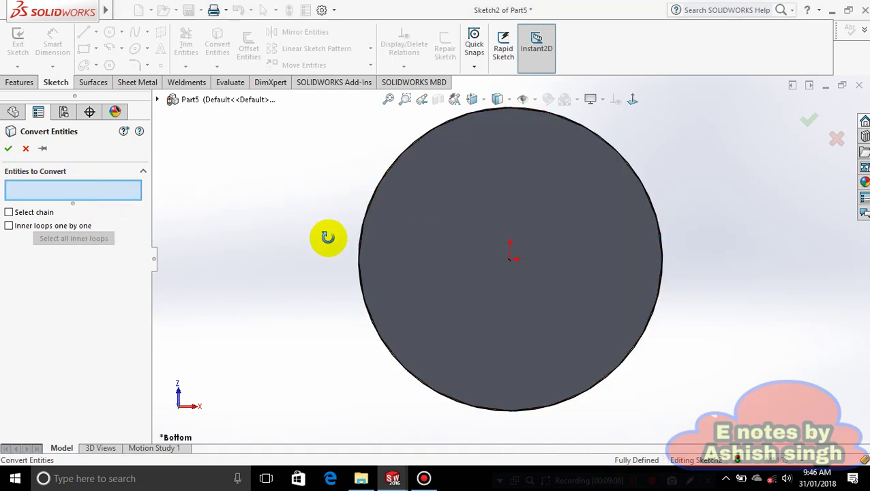
middle_drag(328, 236, 327, 240)
scroll(568, 350, up, 6)
scroll(674, 382, down, 3)
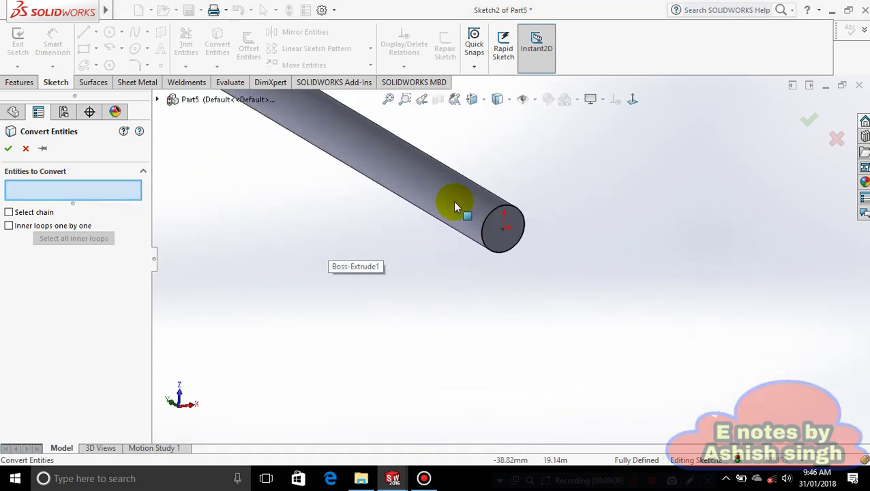
scroll(455, 207, down, 3)
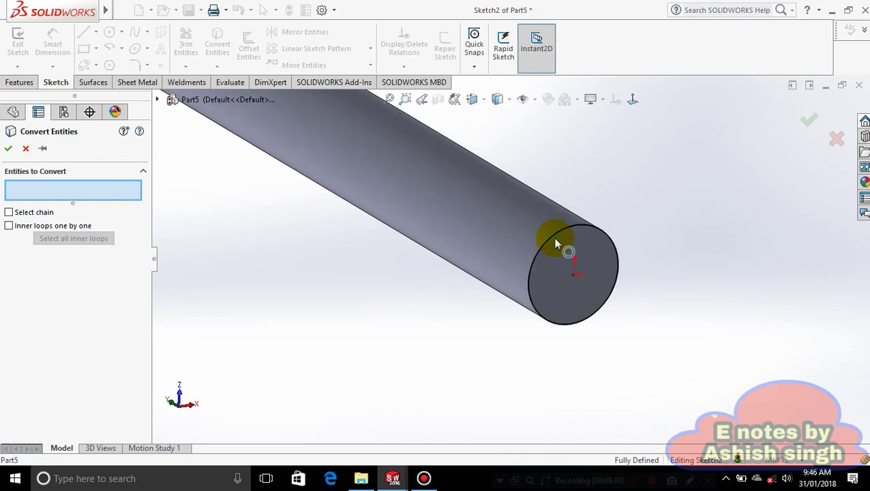
click(365, 314)
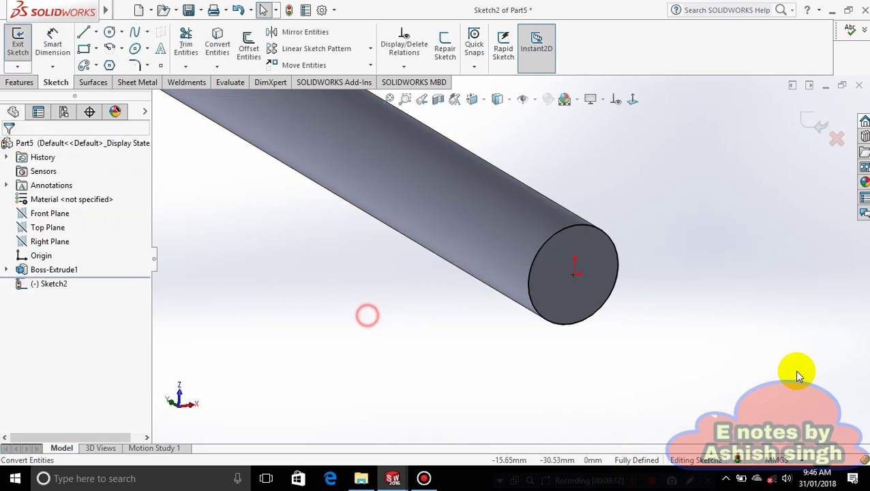
click(32, 82)
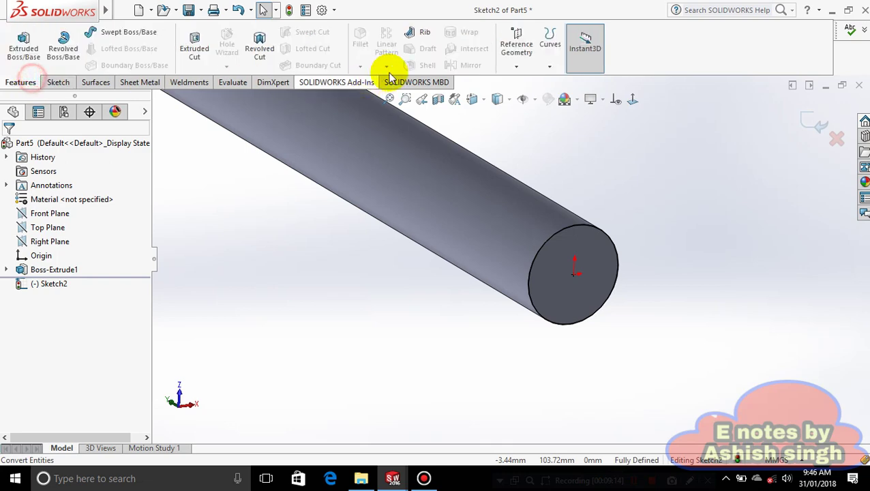
click(552, 67)
click(574, 120)
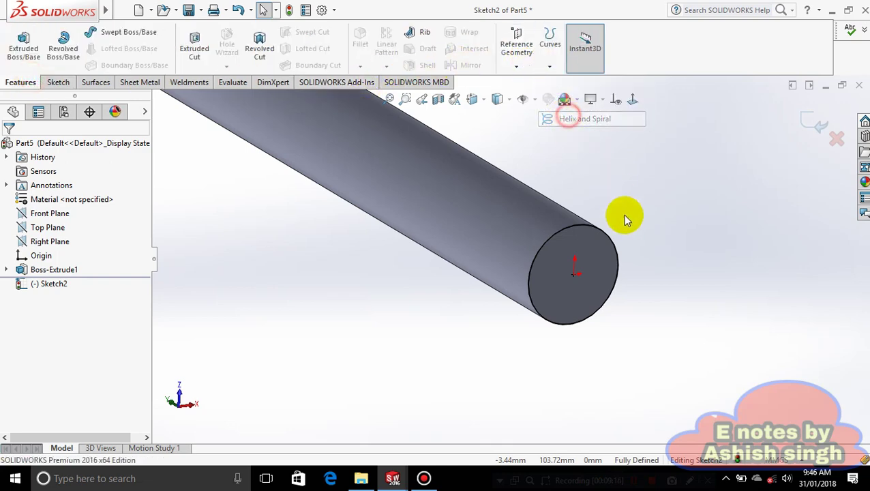
scroll(480, 195, down, 3)
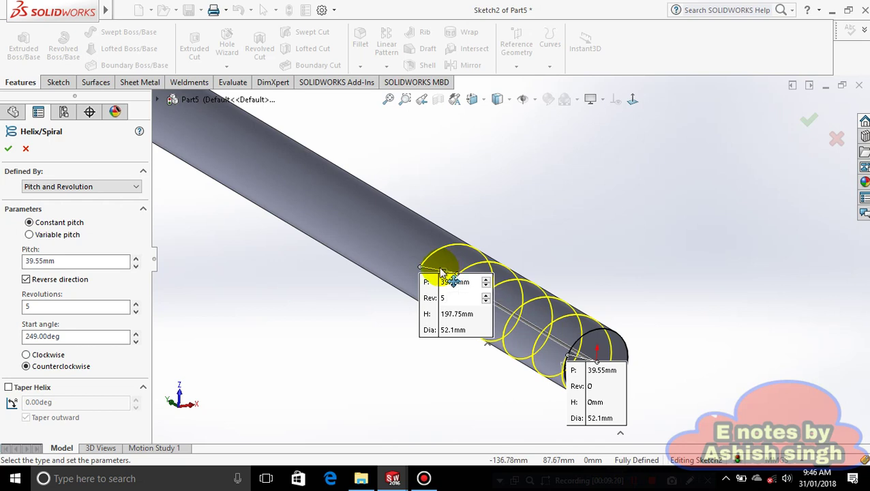
click(8, 149)
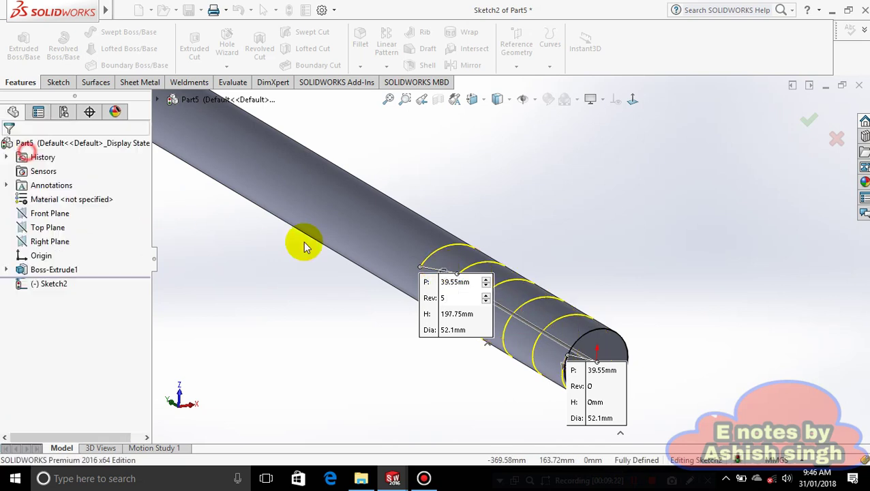
- View the end face straight on and delete the converted circle from the sketch
click(621, 348)
right_click(622, 344)
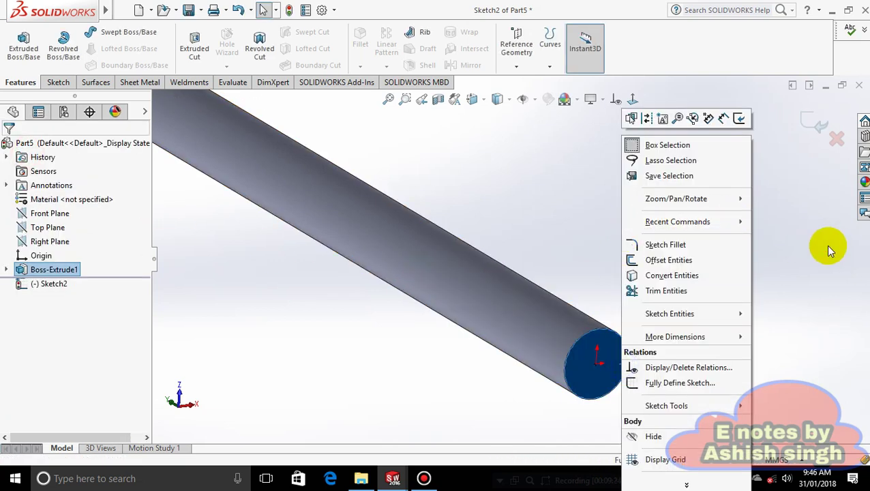
click(621, 121)
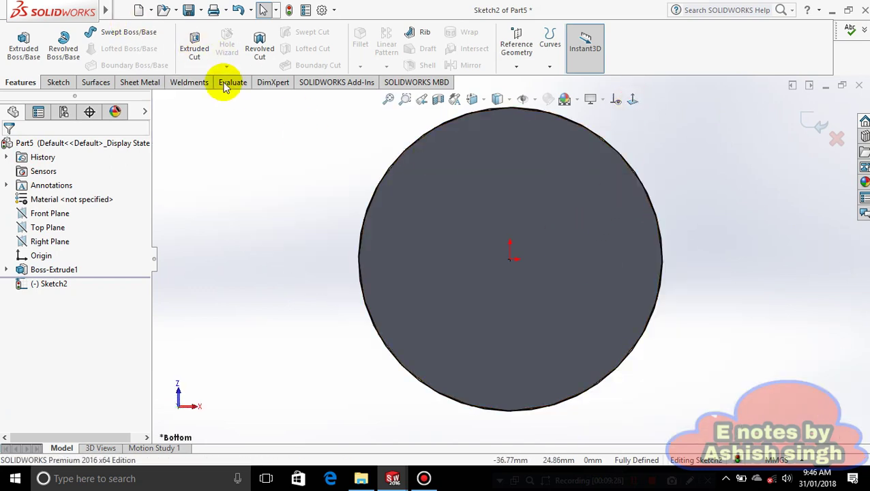
right_click(615, 151)
click(651, 355)
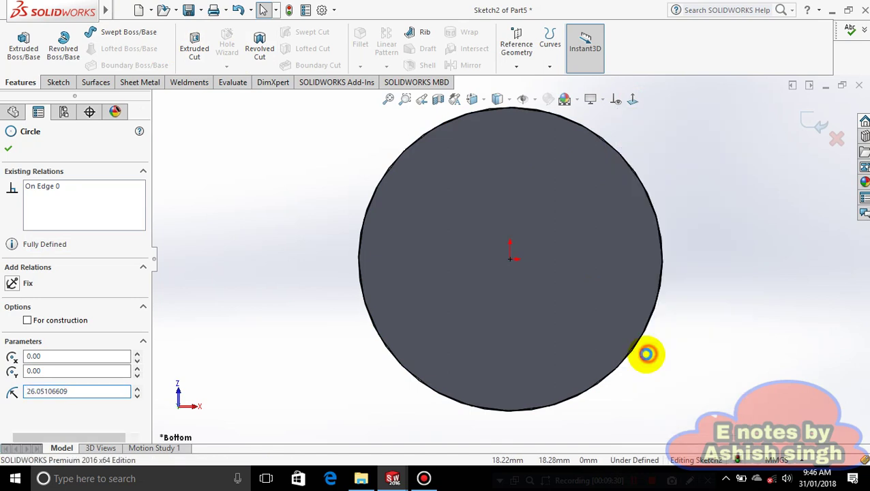
- Sketch a circle about 67 mm in diameter centred on the origin, surrounding the cylinder's end face
click(59, 82)
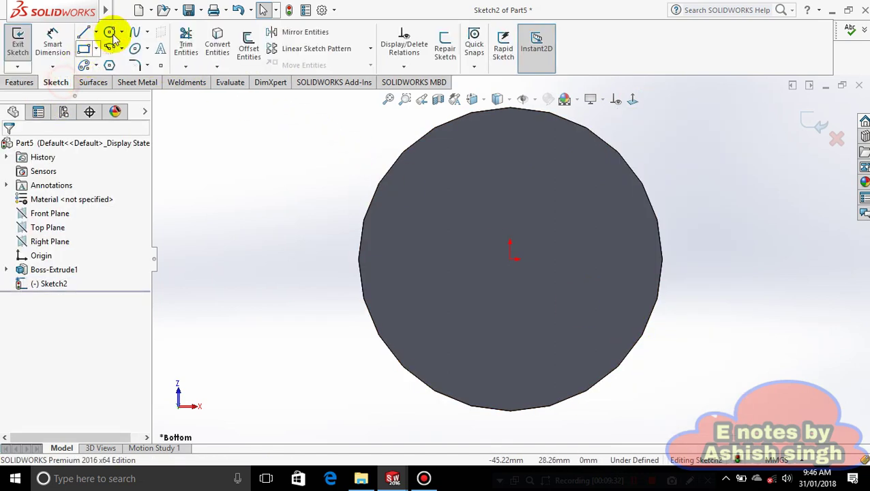
click(111, 32)
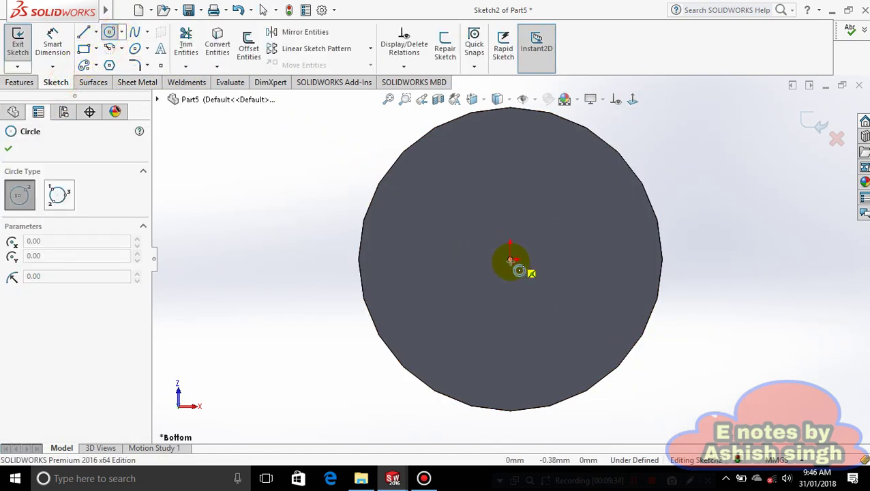
click(510, 259)
click(650, 397)
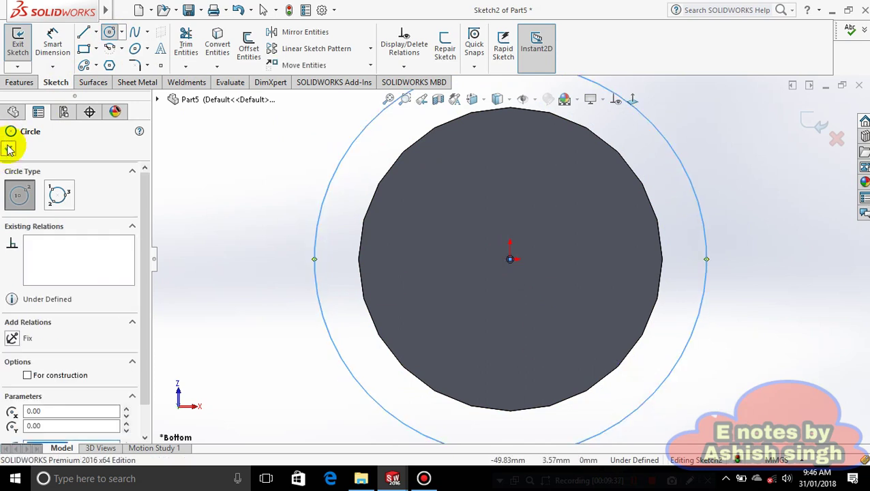
click(8, 149)
key(f)
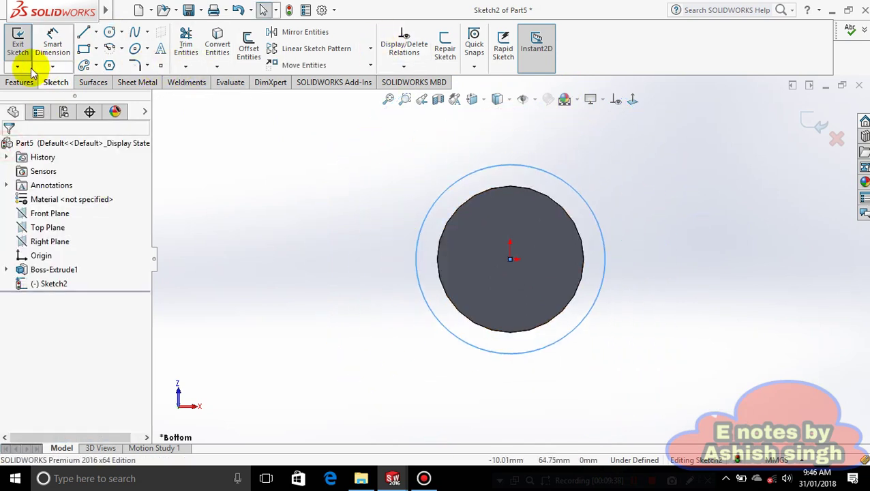
- Create a constant-pitch helix from the circle, stretched along the cylinder to a pitch of about 167 mm with 5 revolutions
click(20, 82)
click(548, 68)
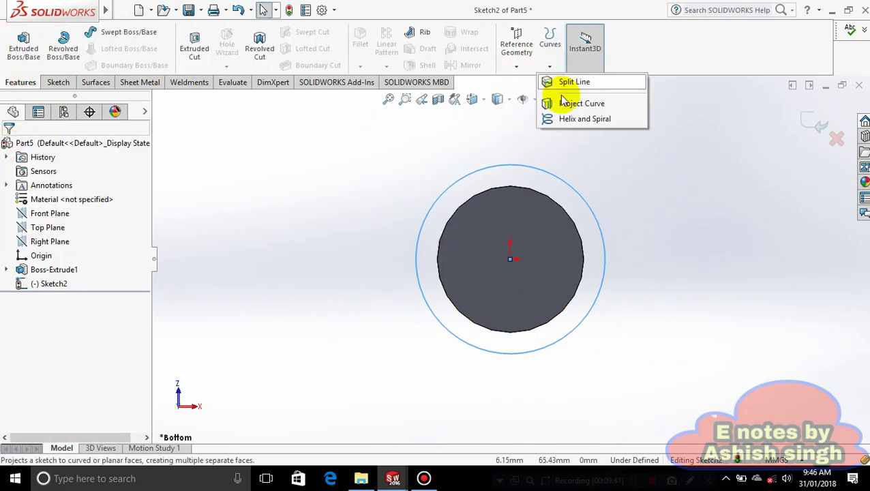
click(572, 117)
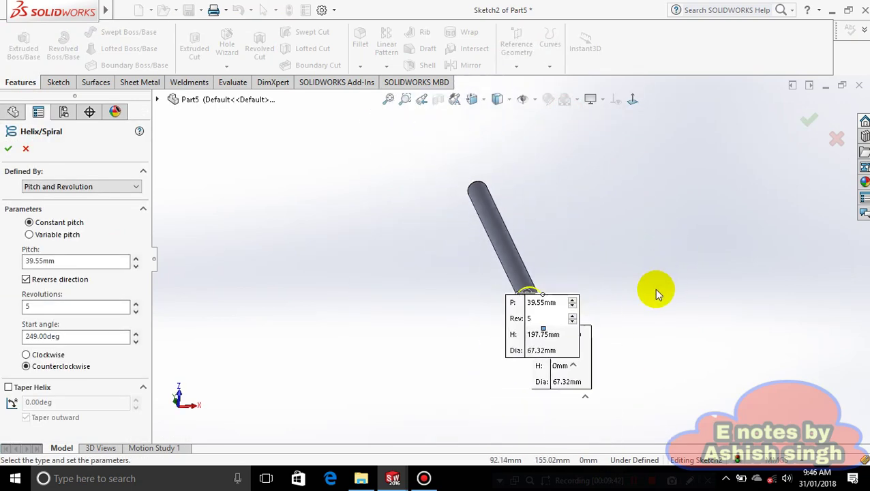
middle_drag(608, 287, 534, 317)
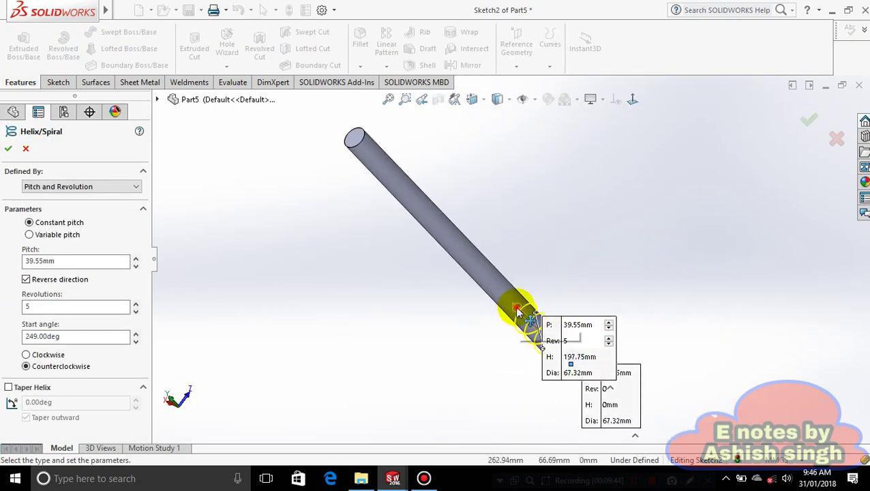
drag(520, 312, 367, 158)
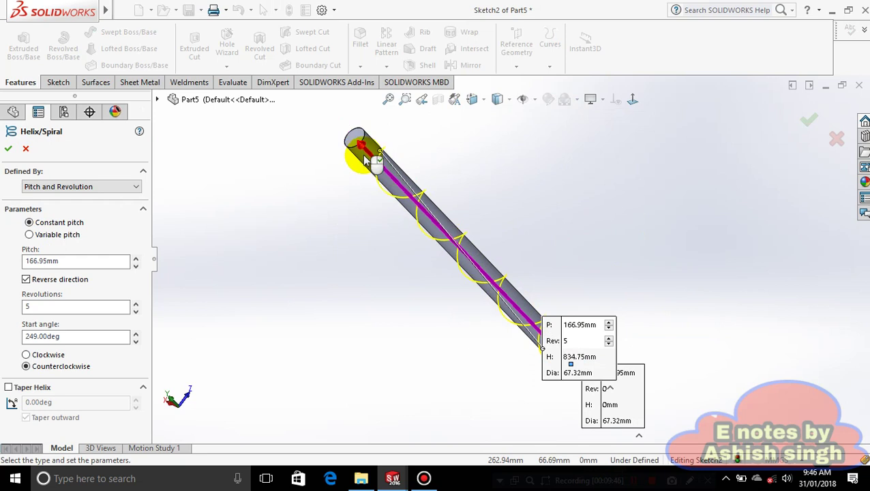
click(34, 131)
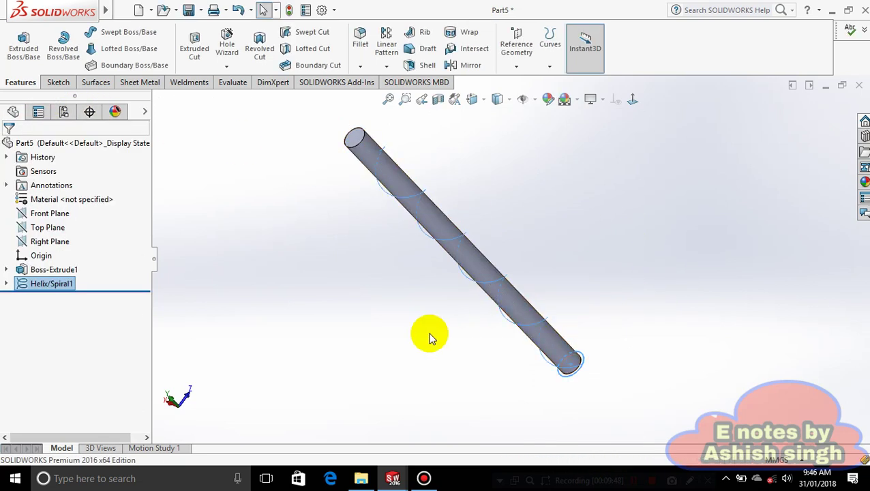
- Start a new sketch on the cylinder's bottom end face
middle_drag(593, 343, 543, 349)
scroll(434, 379, down, 3)
scroll(422, 354, down, 3)
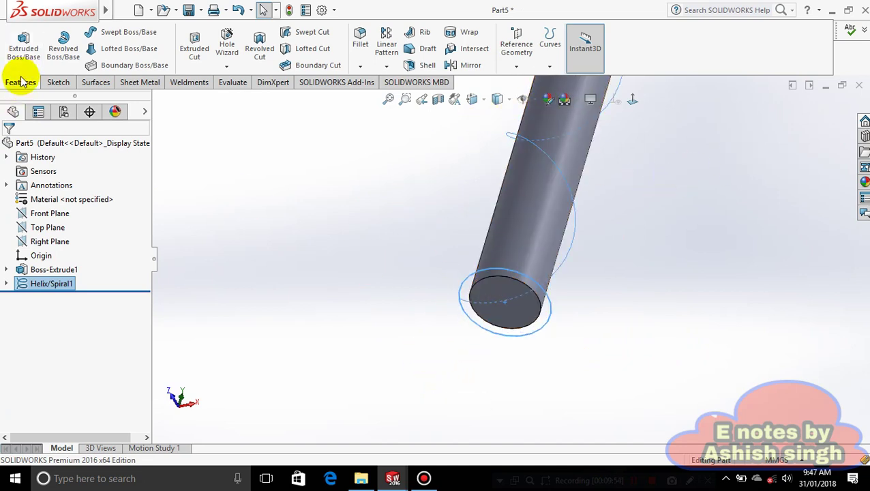
right_click(511, 291)
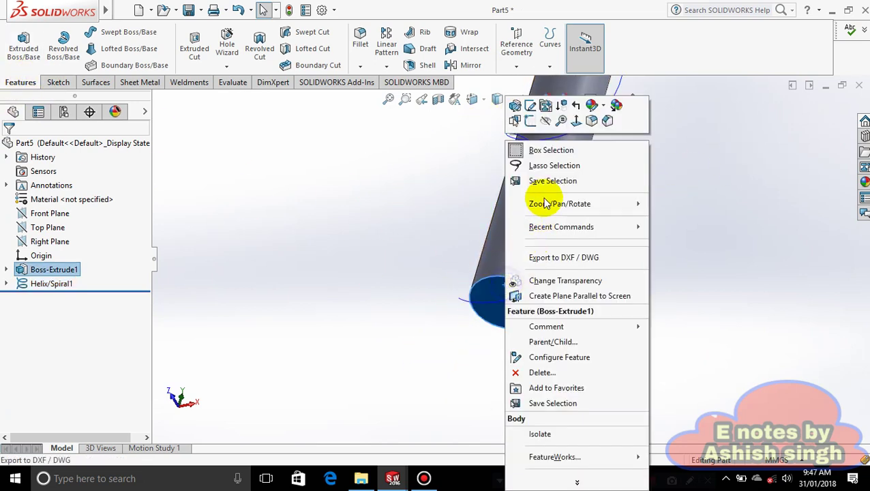
click(530, 125)
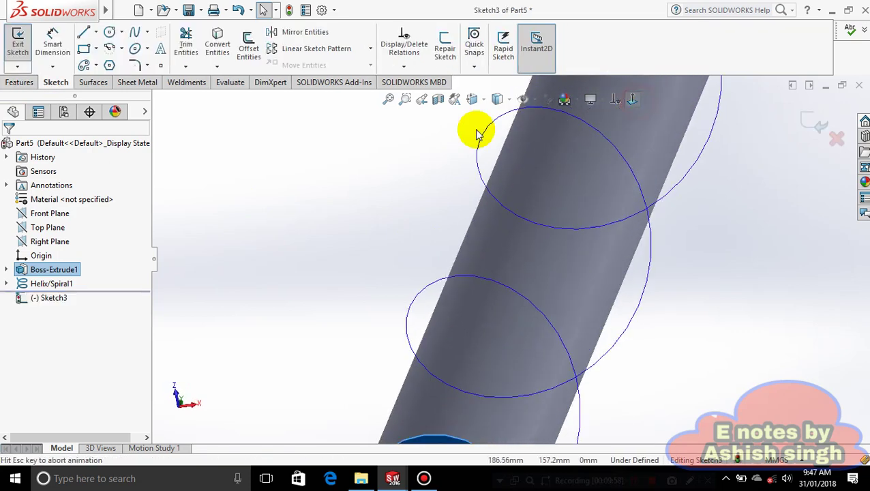
- Sketch a line from the helix's start point to the origin and exit the sketch
click(85, 32)
scroll(533, 259, up, 4)
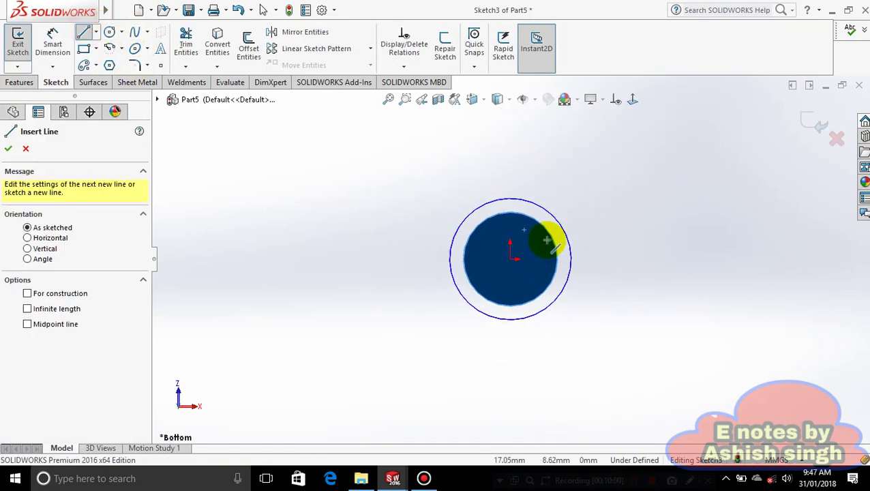
scroll(586, 245, down, 4)
middle_drag(623, 249, 640, 289)
scroll(492, 371, up, 5)
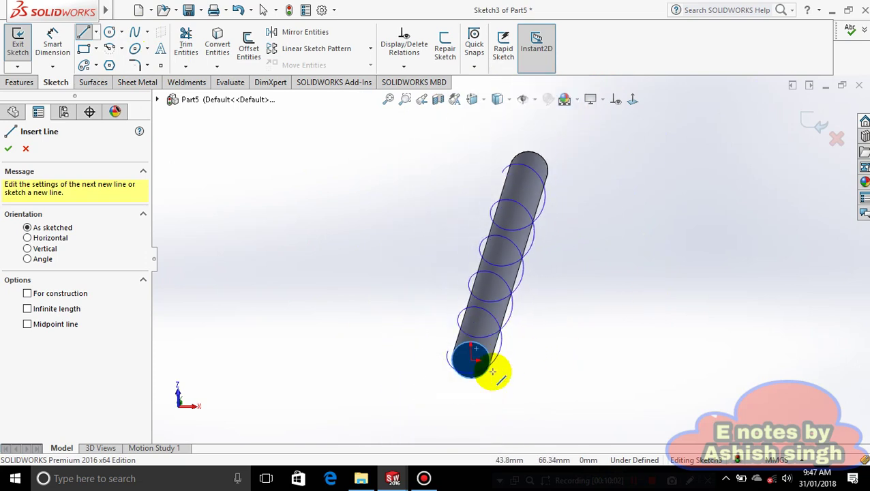
scroll(442, 367, down, 3)
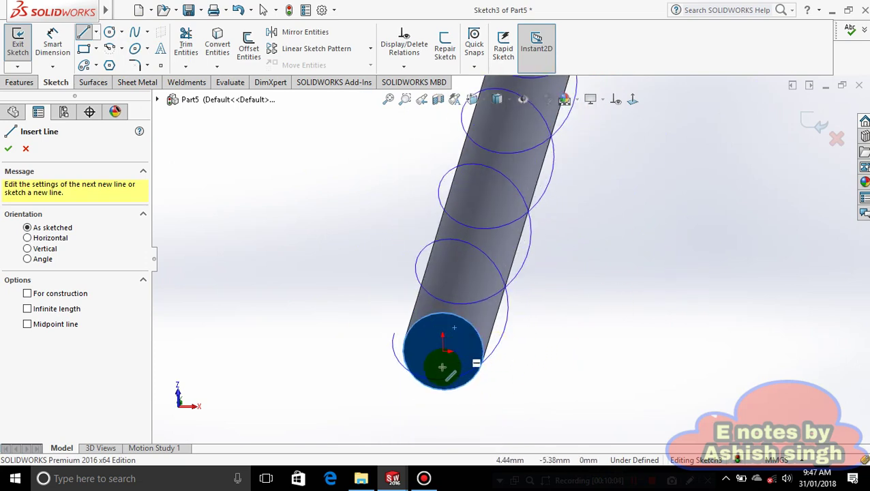
scroll(409, 333, down, 2)
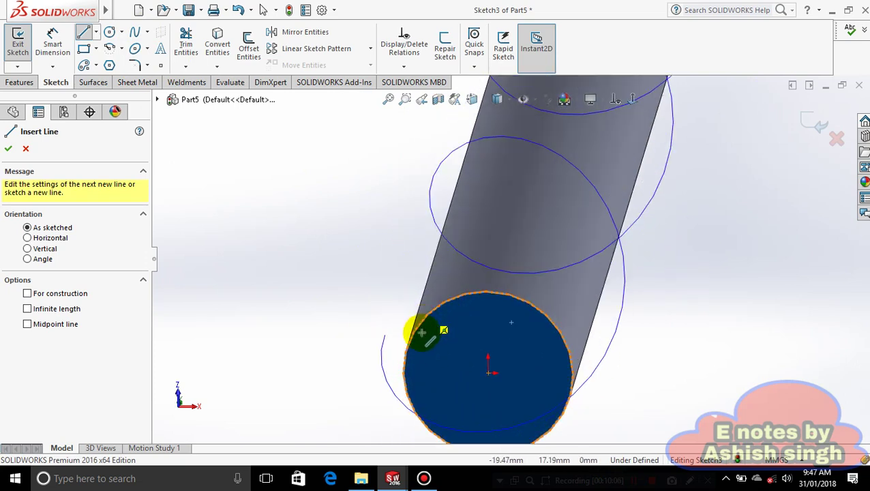
click(384, 336)
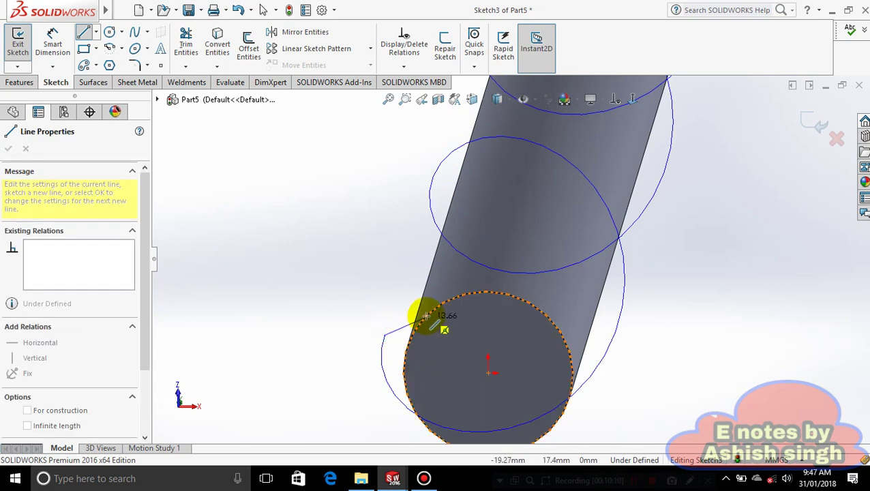
click(489, 372)
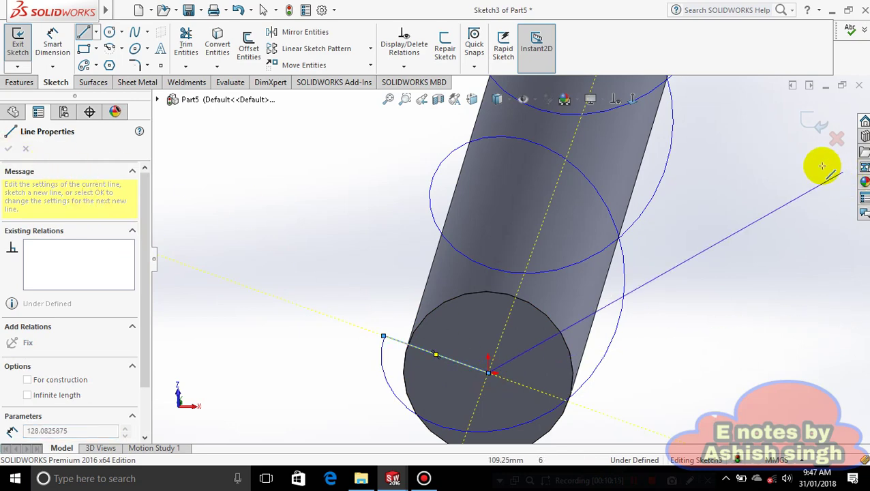
click(809, 122)
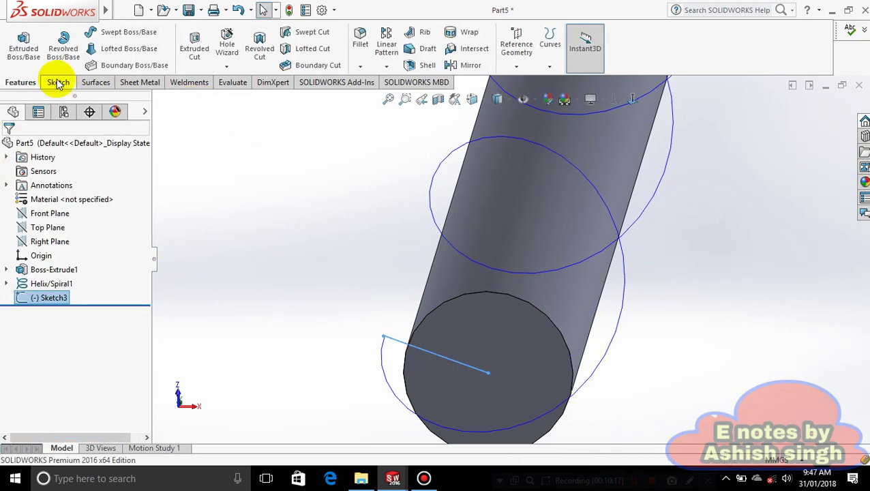
- Sweep a surface with the radial line sketch as the profile and the helix around the cylinder as the path
click(88, 85)
click(93, 51)
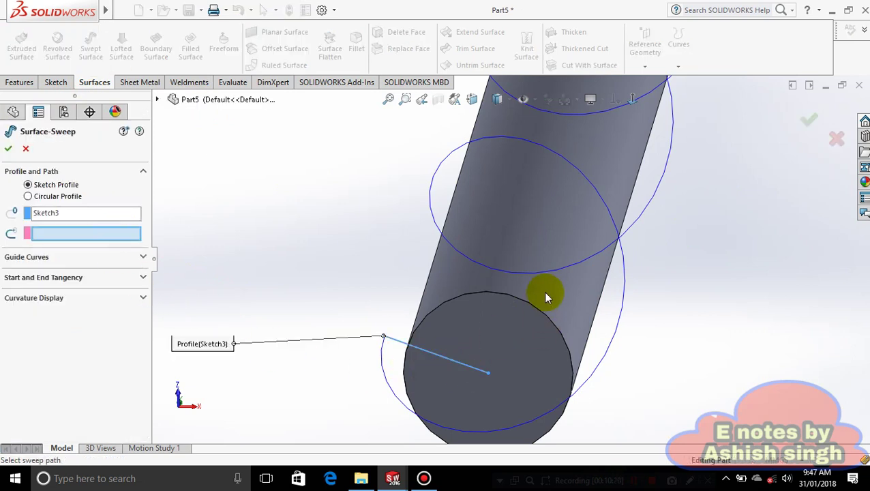
click(625, 295)
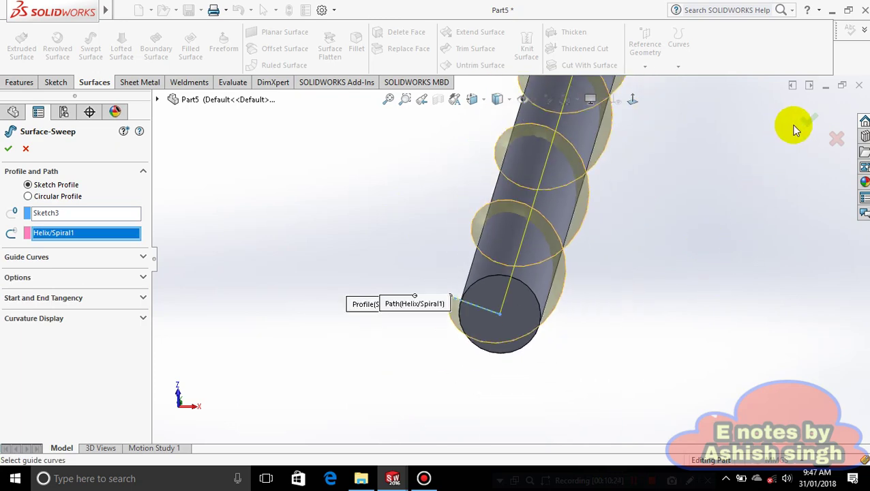
click(796, 132)
middle_drag(613, 249, 625, 380)
scroll(553, 189, up, 3)
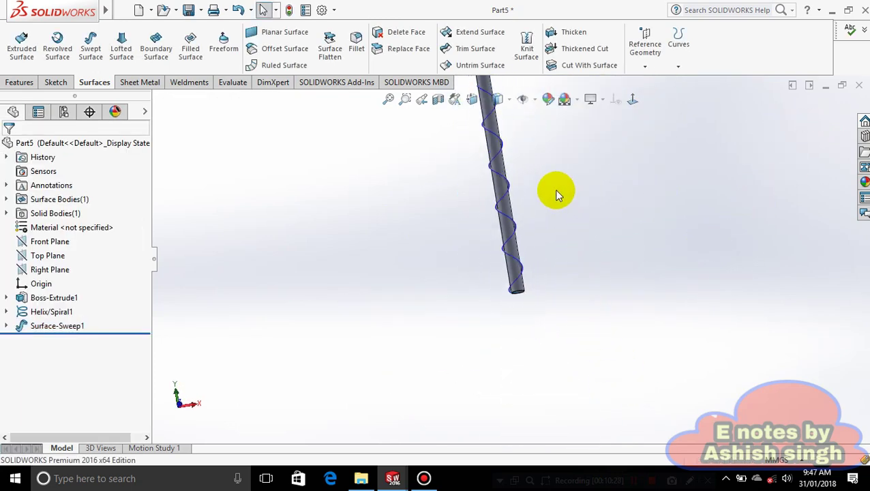
scroll(528, 184, down, 6)
middle_drag(508, 394, 466, 404)
scroll(508, 307, up, 3)
scroll(461, 303, down, 3)
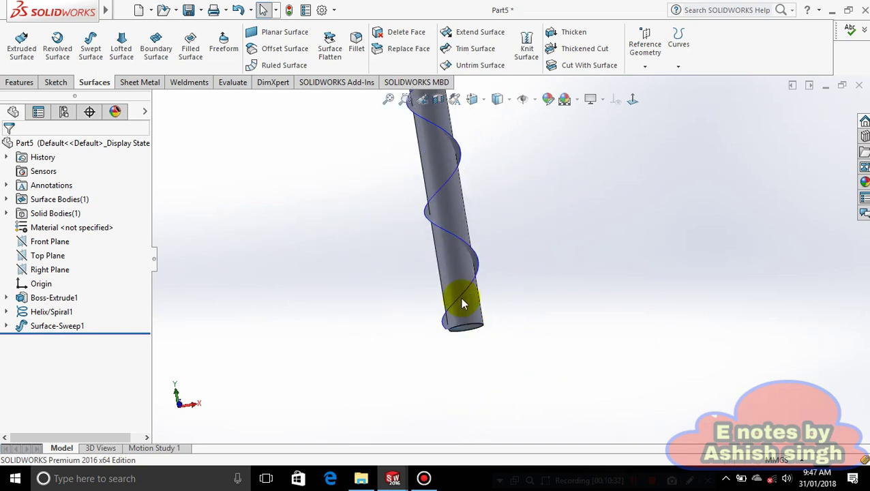
- Edit the helix to a pitch of about 59.46 mm with 13.75 revolutions
right_click(58, 312)
click(65, 203)
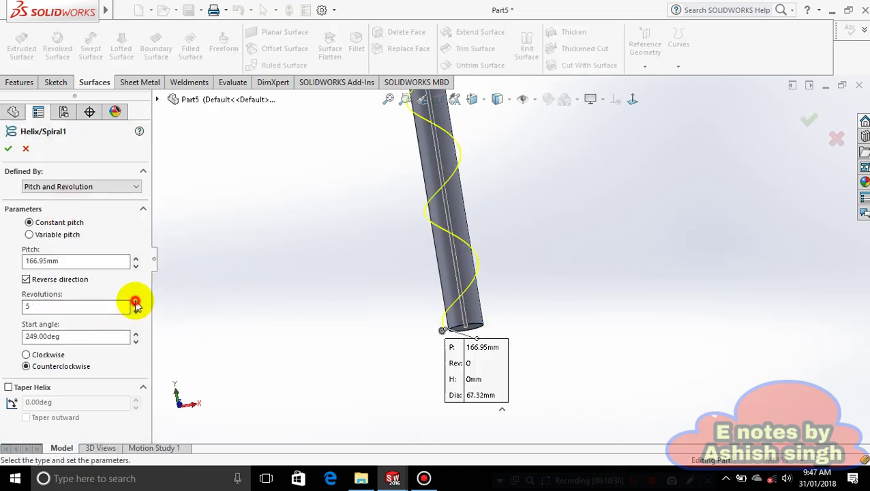
click(136, 302)
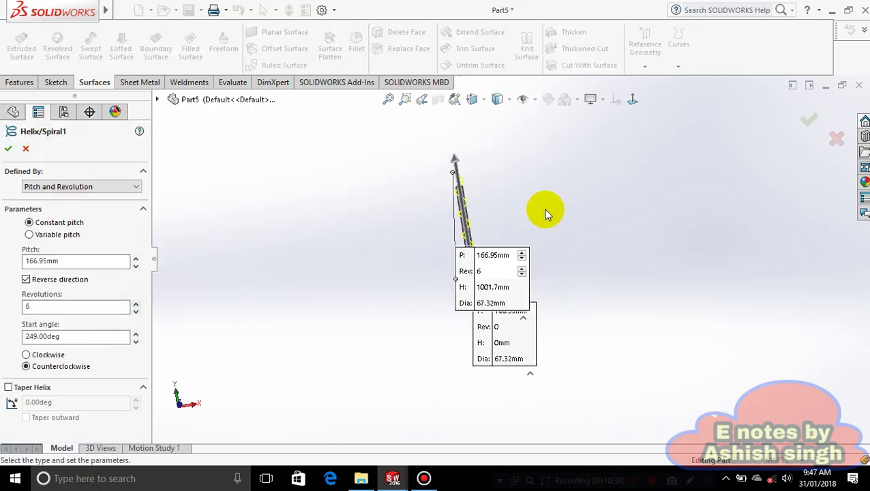
drag(406, 121, 428, 348)
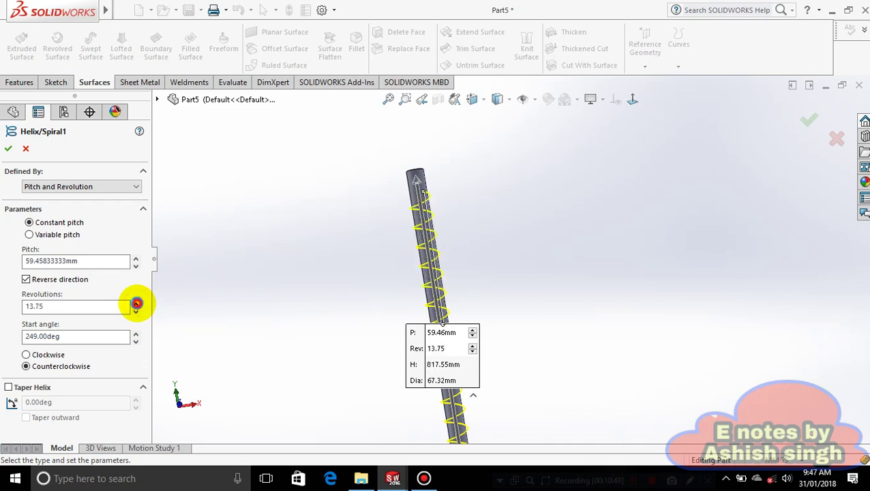
click(8, 148)
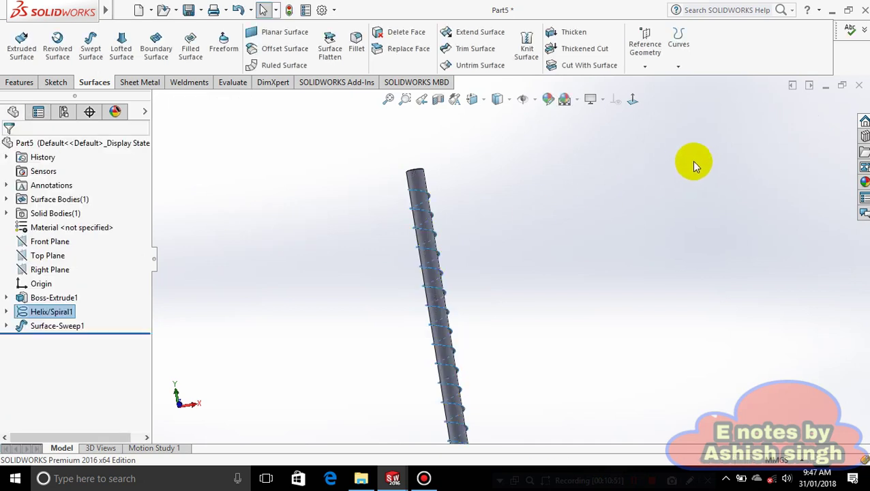
- Examine the swept helical surface along the cylinder, from its lower end up to the last turns
scroll(470, 368, down, 3)
click(481, 357)
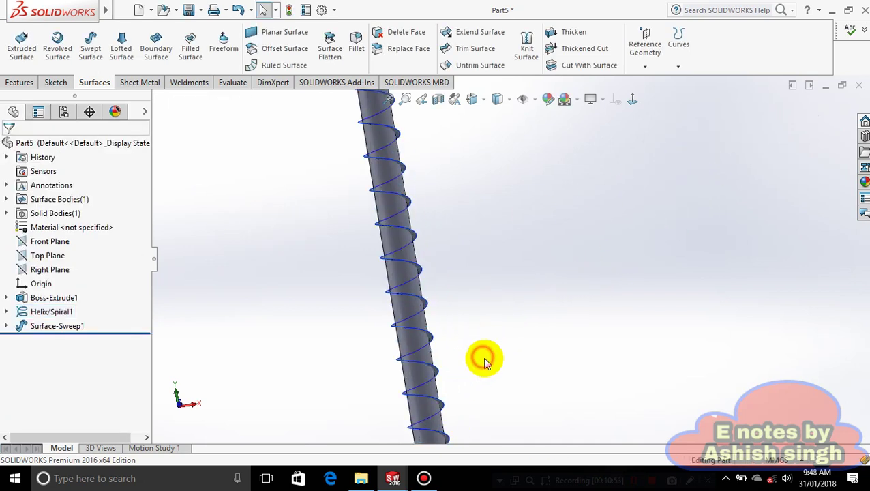
scroll(489, 358, up, 5)
scroll(490, 358, down, 2)
scroll(451, 278, down, 5)
middle_drag(450, 277, 330, 264)
scroll(338, 262, down, 6)
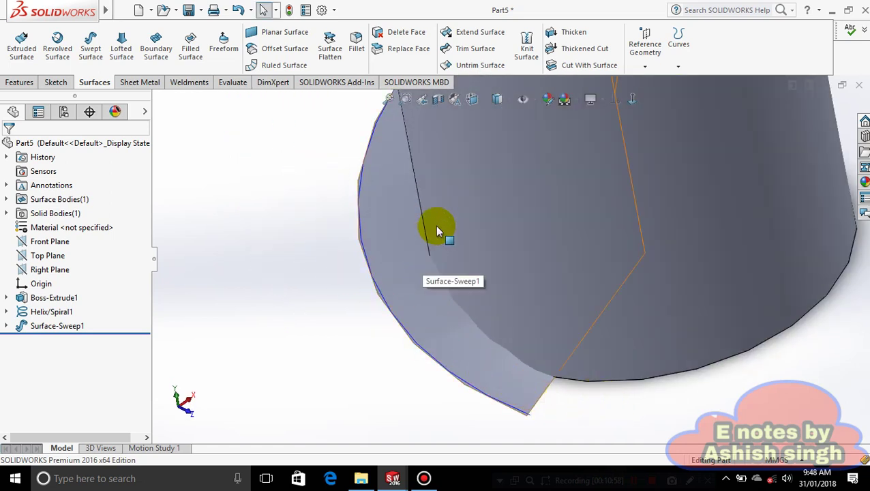
scroll(600, 216, up, 6)
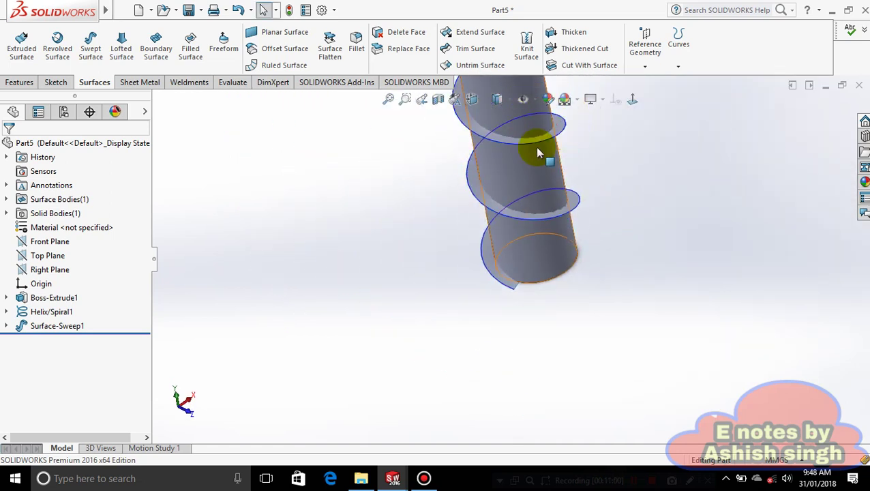
scroll(529, 151, up, 6)
scroll(520, 348, down, 6)
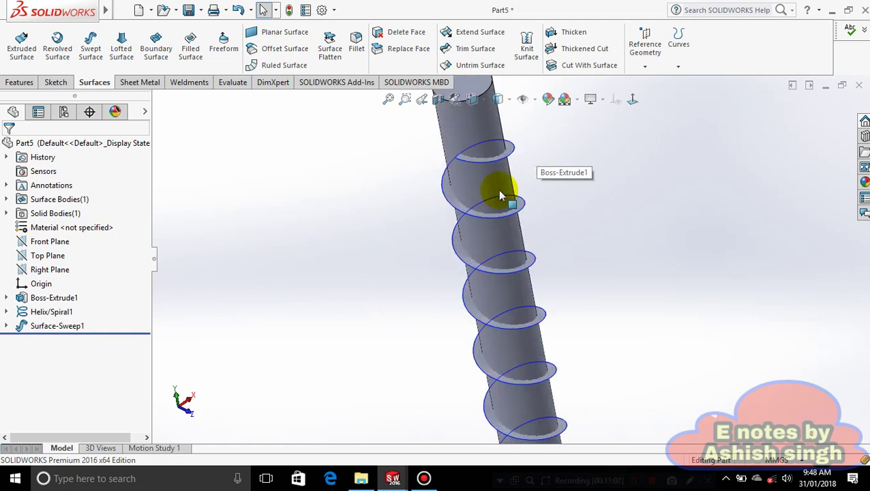
scroll(600, 318, up, 5)
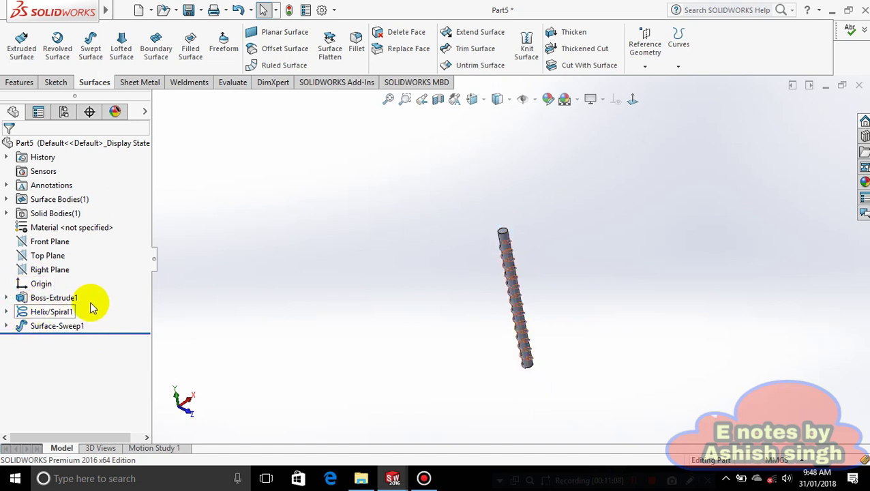
- Open the helix's base circle sketch for editing
click(6, 325)
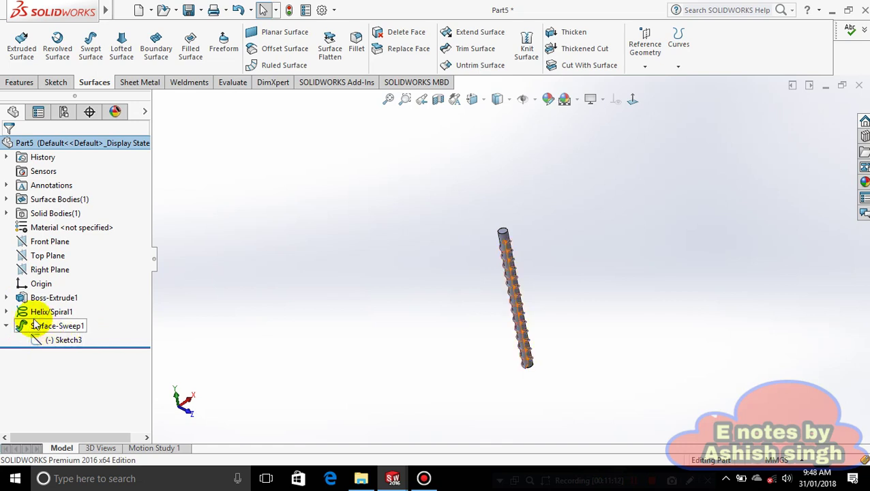
click(7, 312)
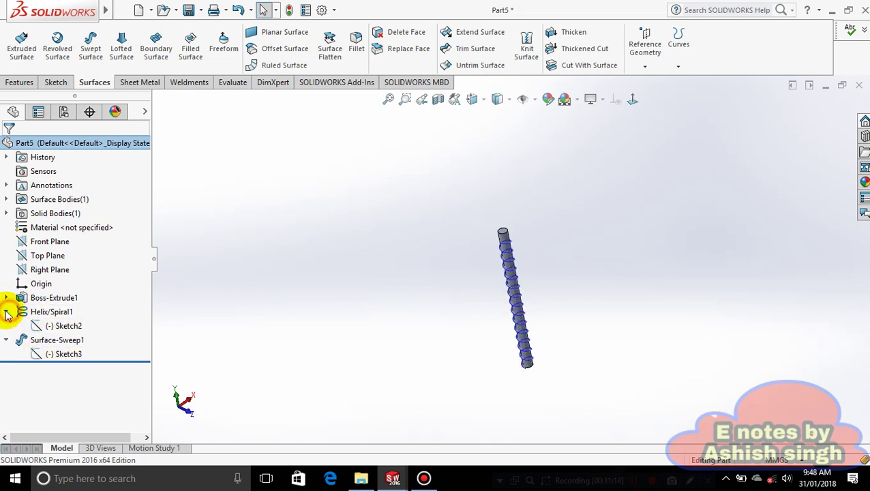
right_click(45, 327)
click(58, 253)
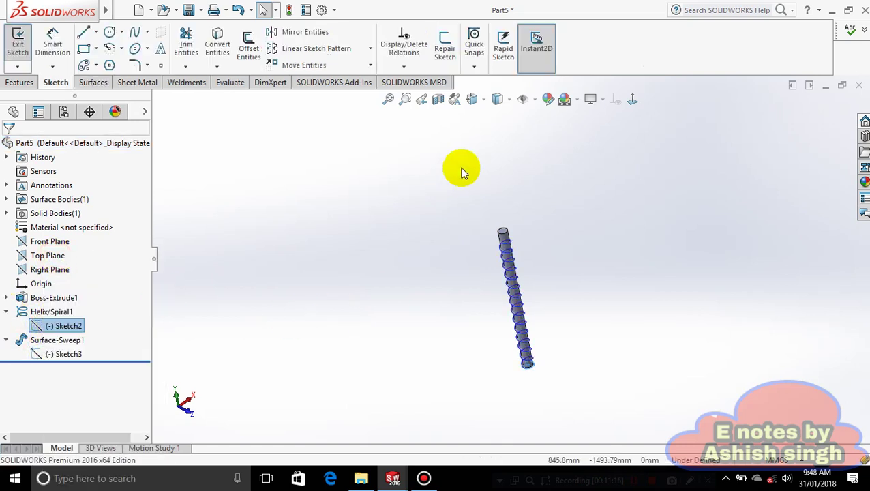
click(632, 99)
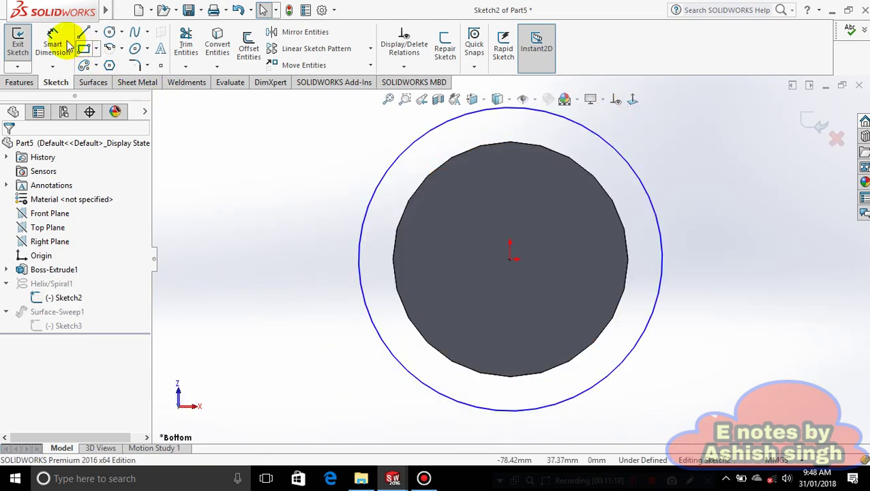
- Dimension the helix's base circle to a diameter of 200 mm and exit the sketch
click(68, 44)
click(657, 205)
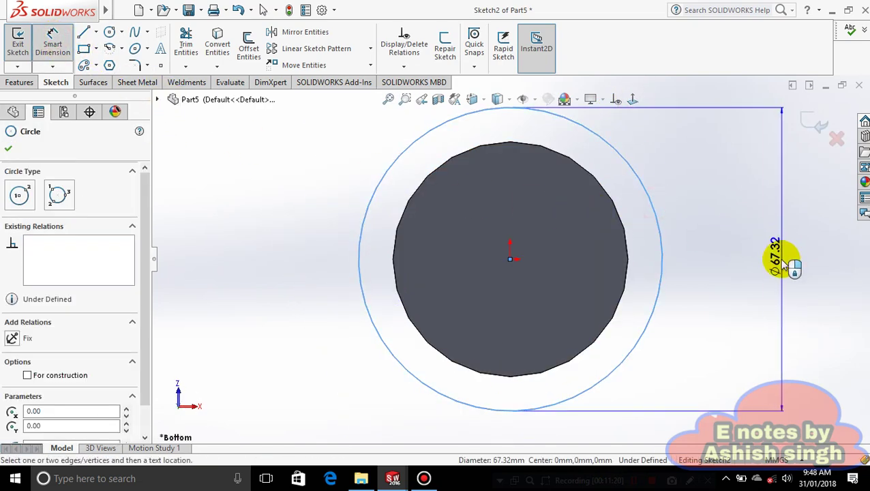
click(782, 266)
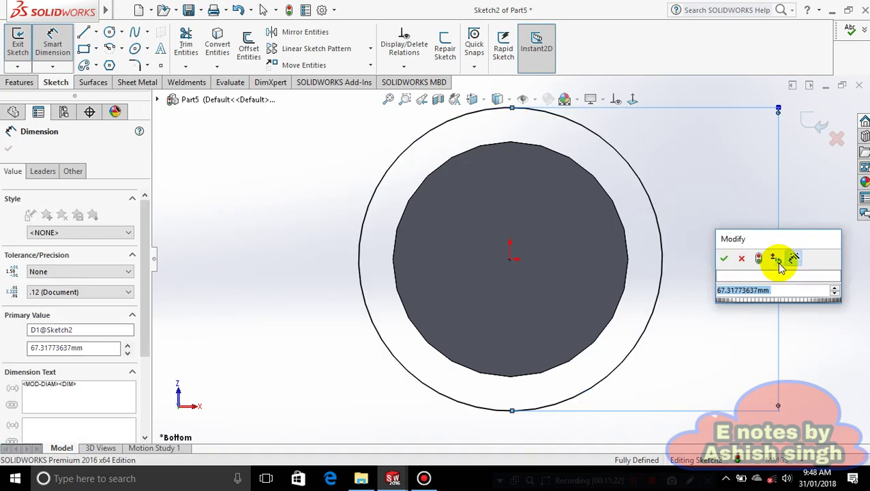
text(200)
key(Return)
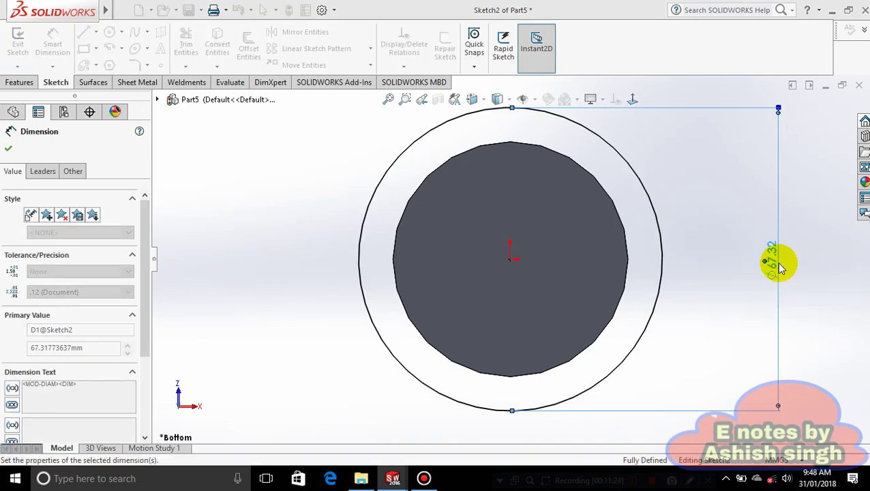
key(f)
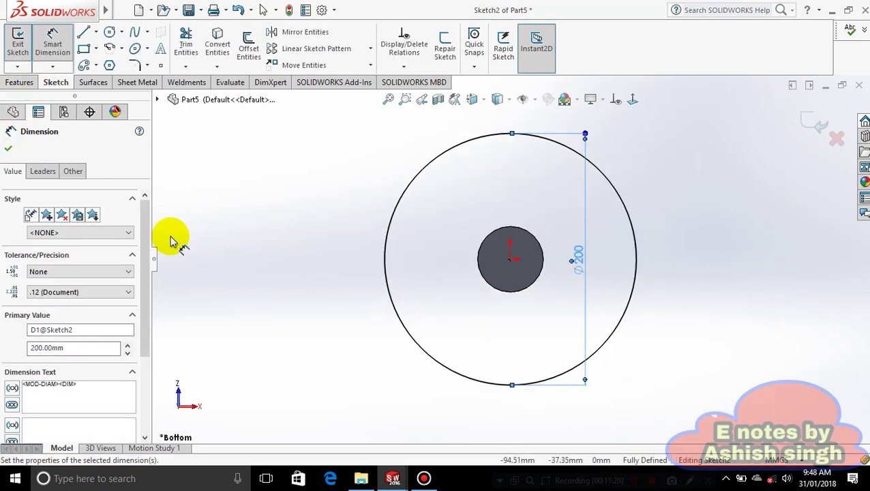
click(8, 148)
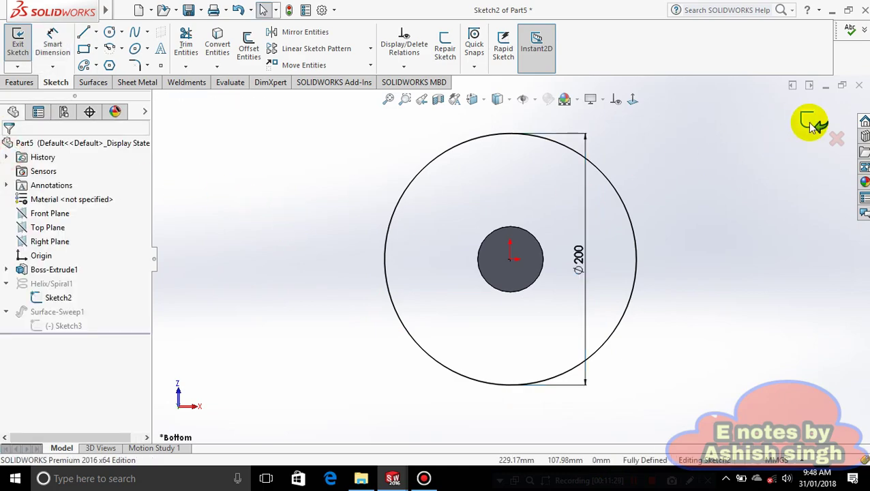
mouse_move(712, 251)
middle_down()
mouse_move(702, 322)
mouse_move(561, 330)
mouse_move(564, 318)
mouse_move(578, 357)
mouse_move(580, 426)
middle_up()
scroll(542, 381, down, 2)
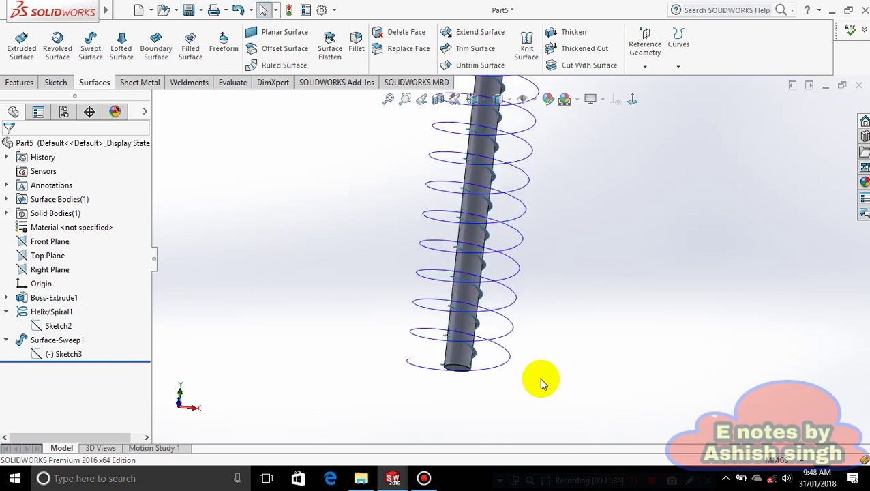
scroll(468, 359, down, 2)
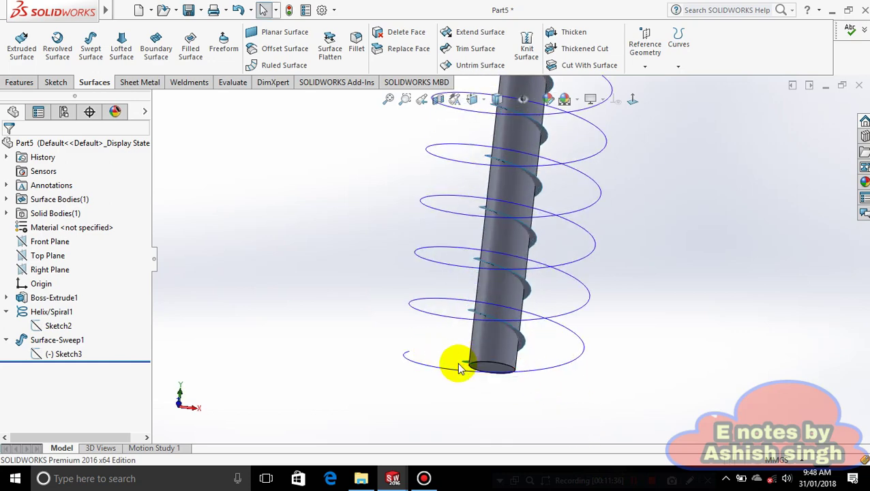
- Open the surface sweep's profile line sketch for editing
right_click(60, 354)
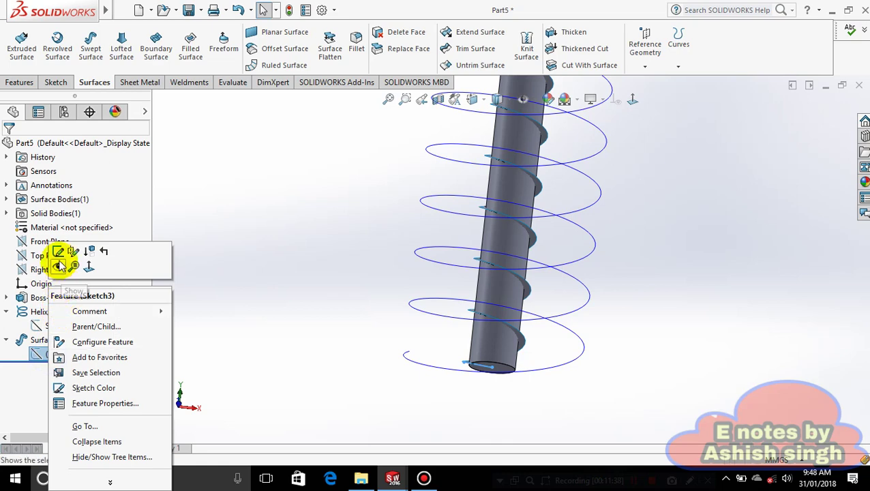
click(58, 251)
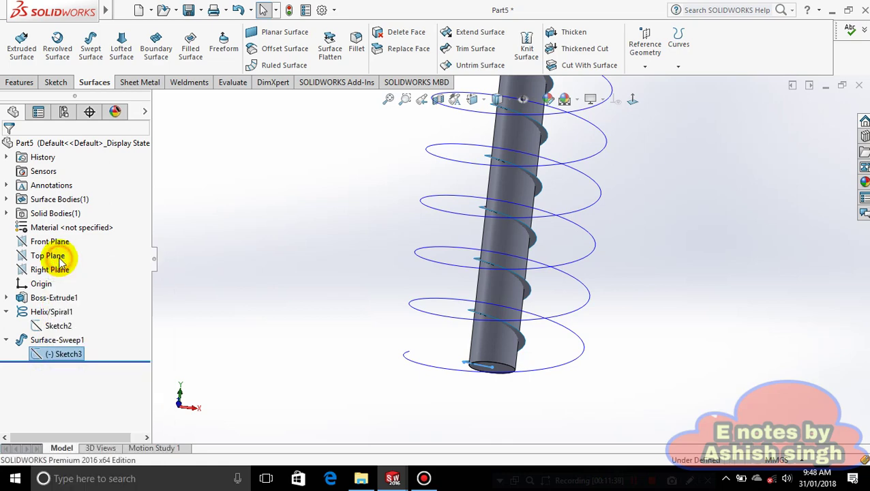
click(633, 102)
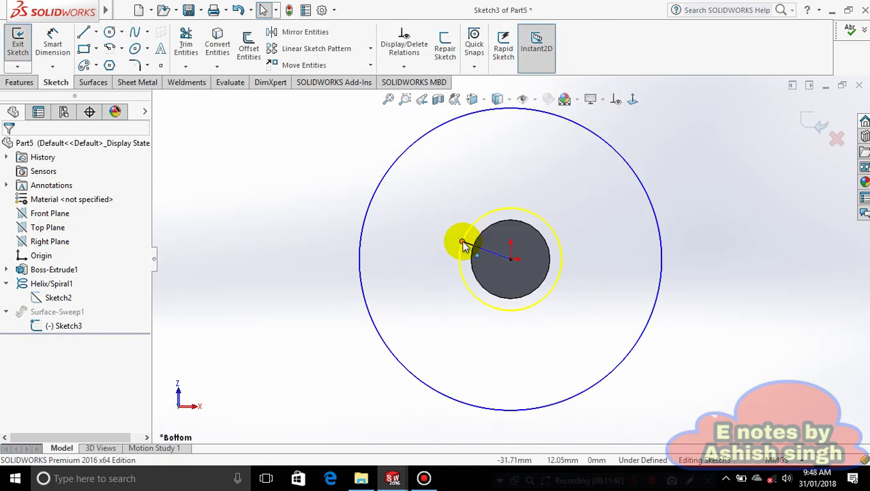
- Try to stretch the profile line outward by its outer endpoint, then exit the sketch to rebuild the sweep
click(462, 243)
mouse_move(463, 244)
mouse_down()
mouse_move(397, 238)
mouse_move(466, 233)
mouse_move(525, 248)
mouse_move(362, 215)
mouse_up()
drag(312, 207, 652, 298)
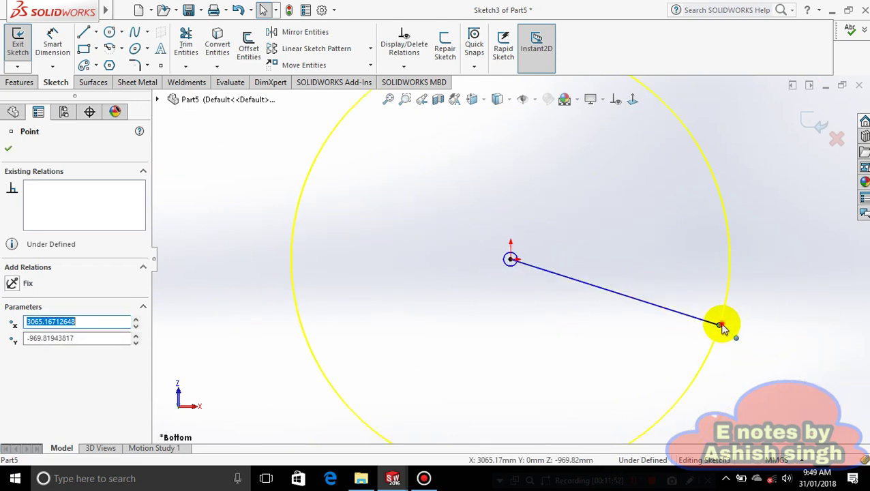
drag(724, 329, 665, 310)
click(814, 122)
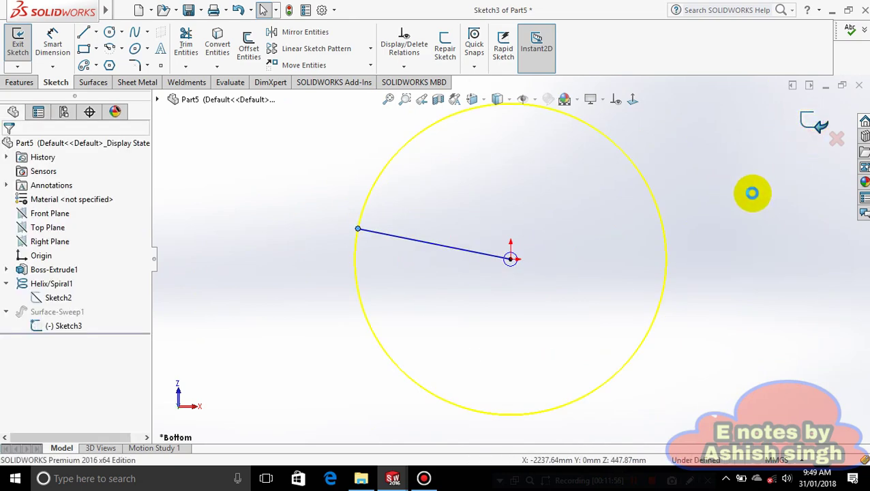
middle_drag(741, 211, 601, 278)
scroll(578, 274, down, 5)
key(f)
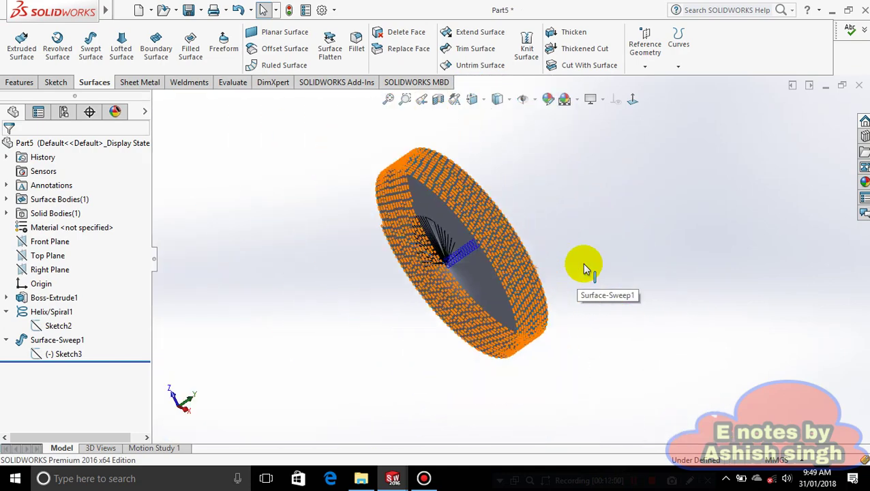
middle_drag(559, 203, 476, 181)
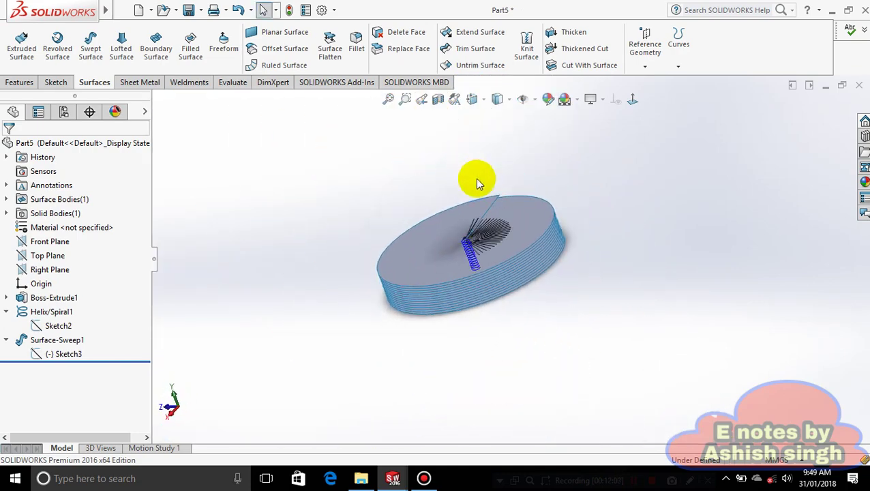
- Undo the stretching of the sweep's profile line
click(476, 321)
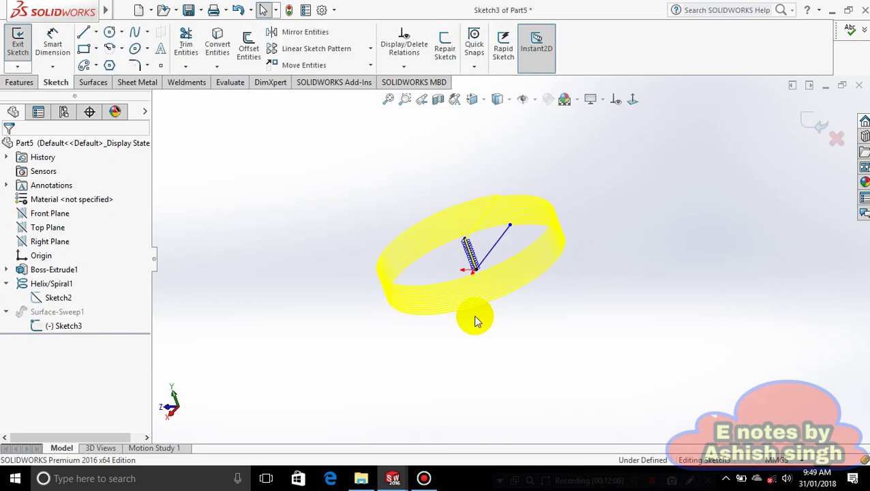
click(476, 321)
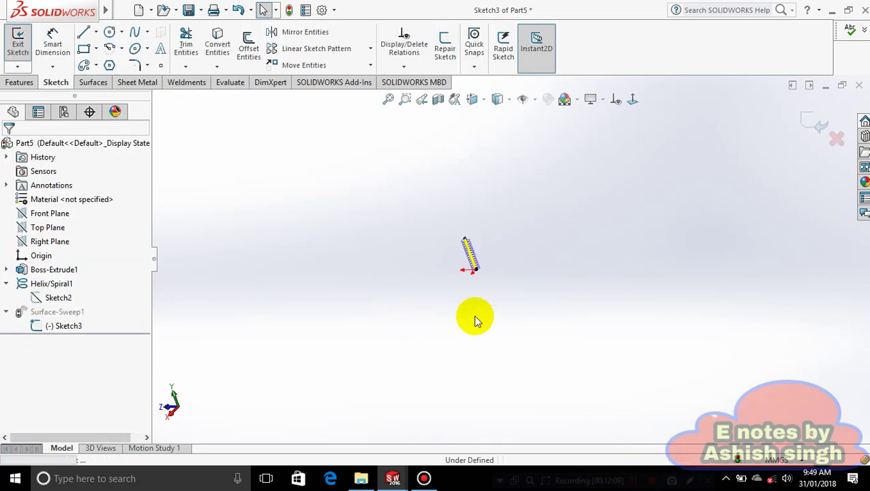
click(14, 150)
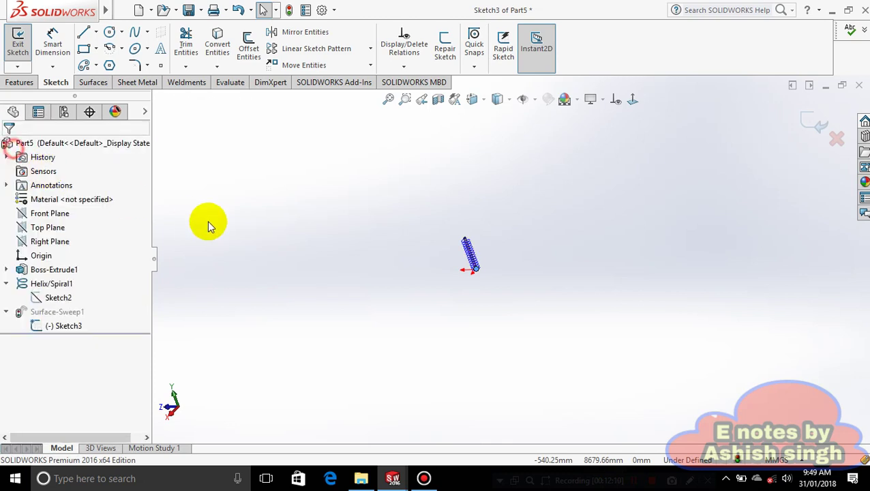
scroll(490, 262, down, 3)
scroll(434, 281, down, 5)
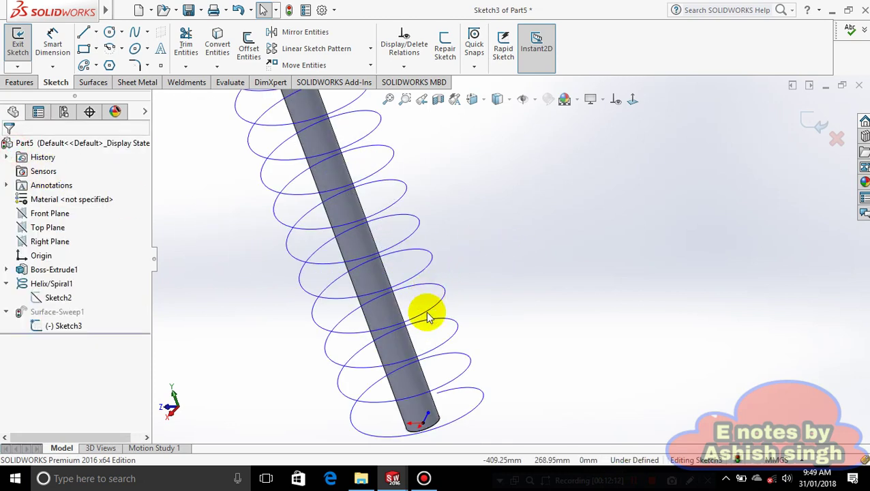
- Undo the 200 mm diameter dimension on the helix's base circle and rebuild the helix and surface sweep
key(ctrl+b)
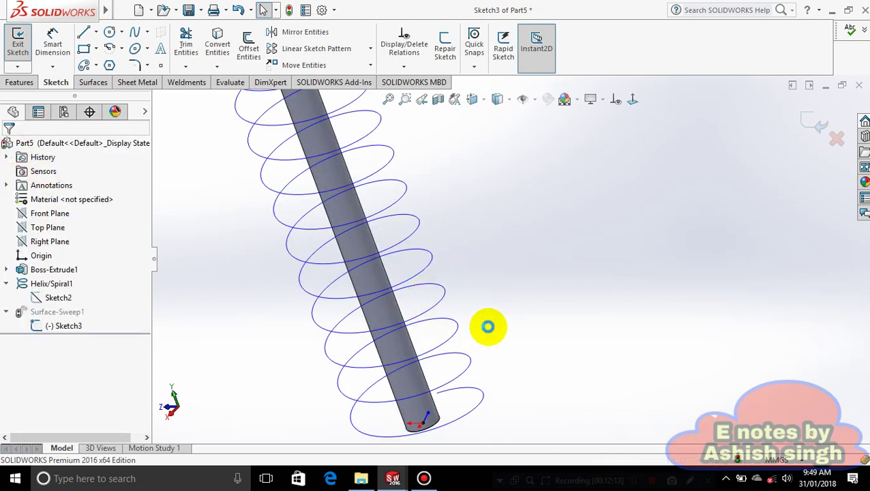
key(ctrl+z)
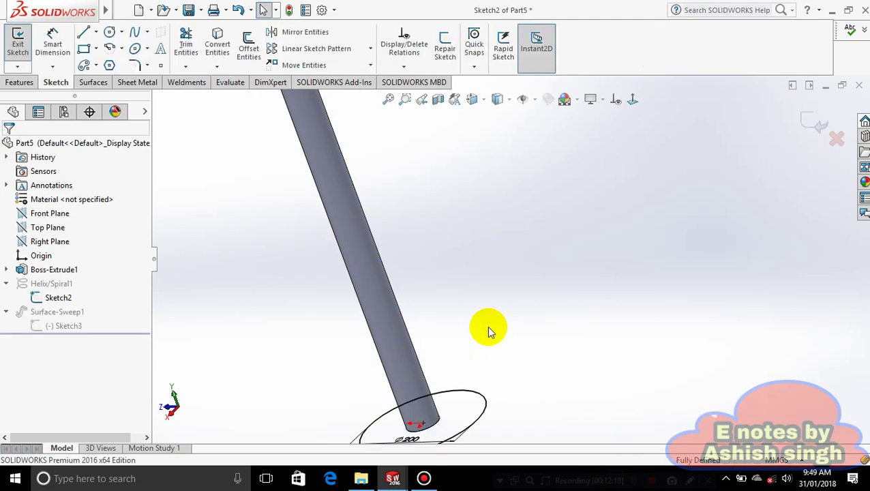
key(ctrl+6)
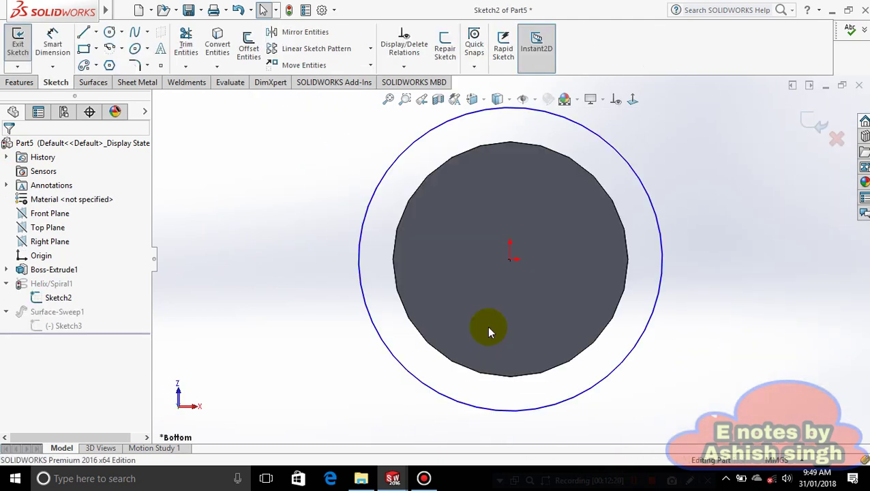
key(ctrl+b)
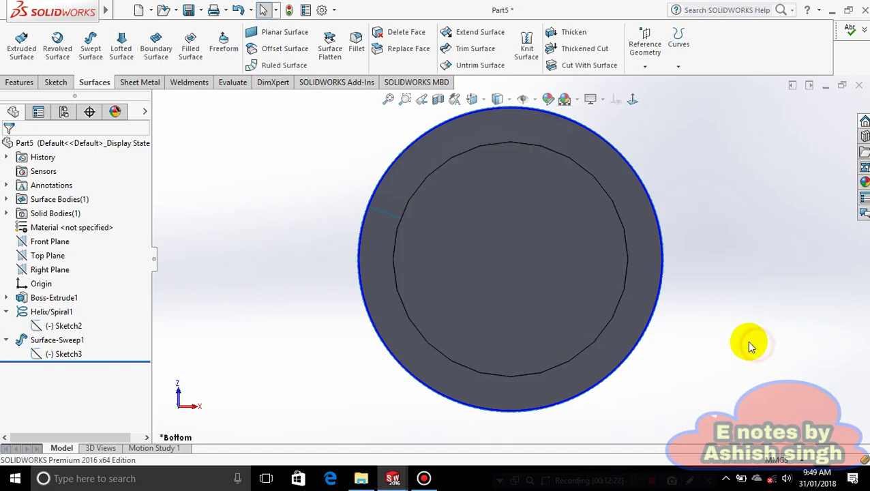
key(ctrl+7)
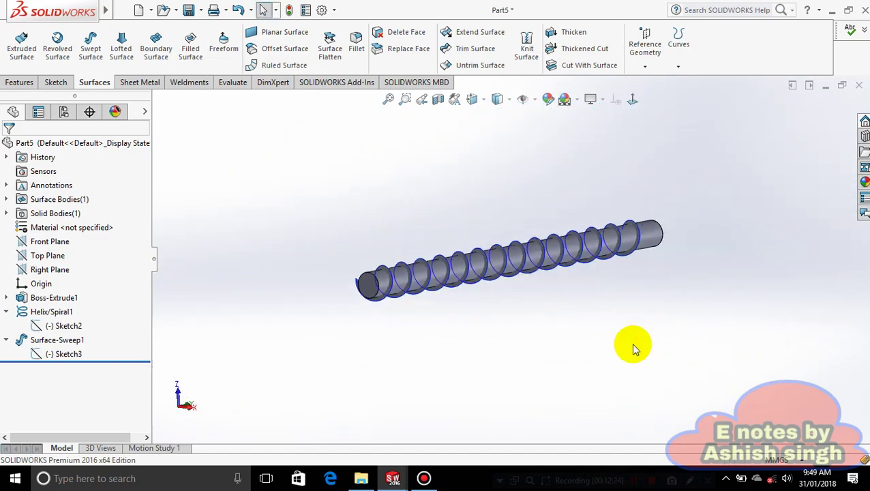
scroll(450, 230, down, 3)
middle_drag(598, 386, 590, 347)
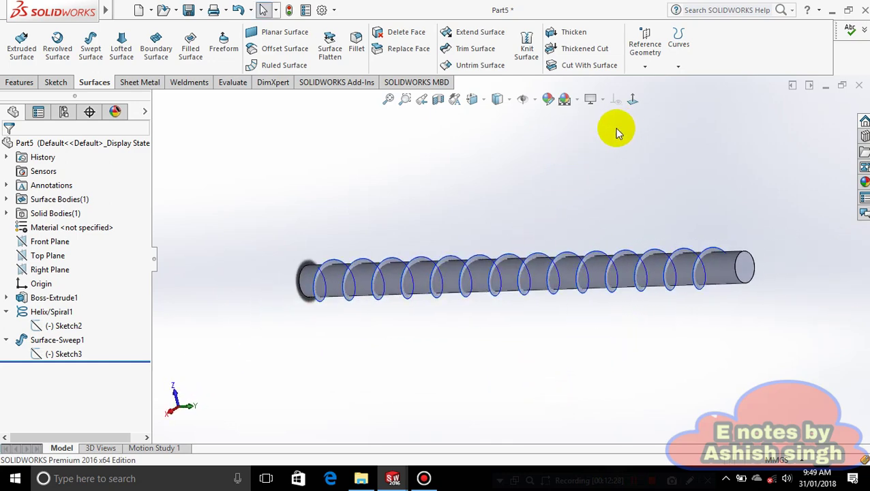
- Bring up the solid feature commands
click(26, 85)
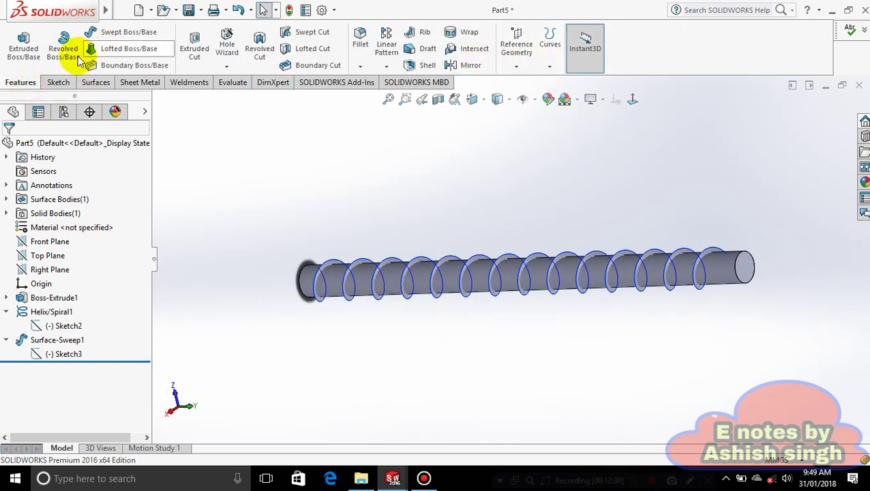